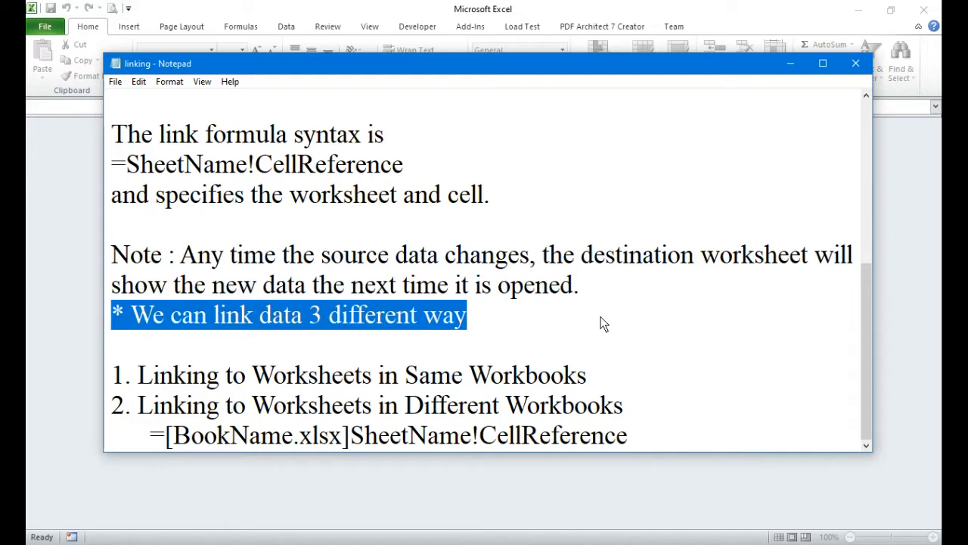
Step: Review the notes on linking to worksheets in the same workbook and in different workbooks
{"action": "left_click", "coordinate": [603, 324]}
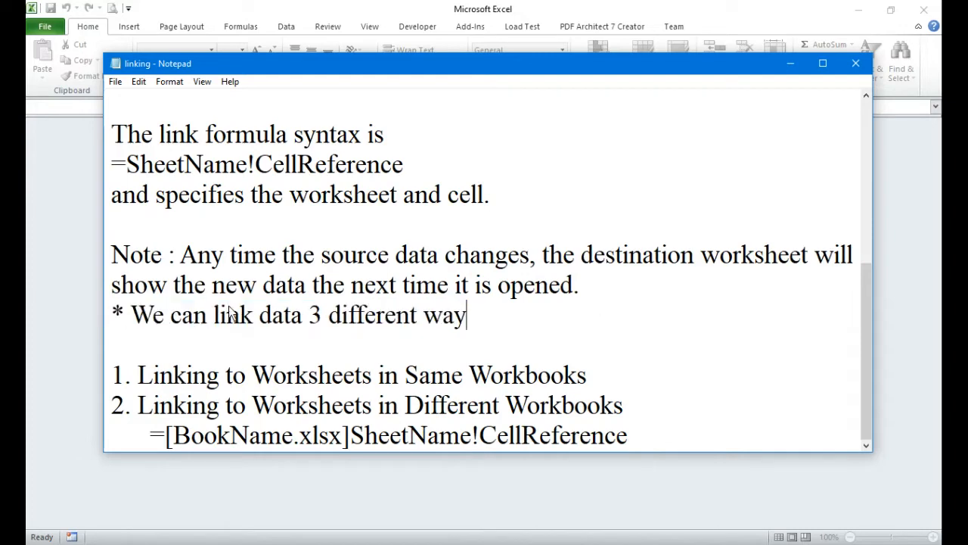
{"action": "left_click_drag", "start_coordinate": [113, 378], "coordinate": [621, 382]}
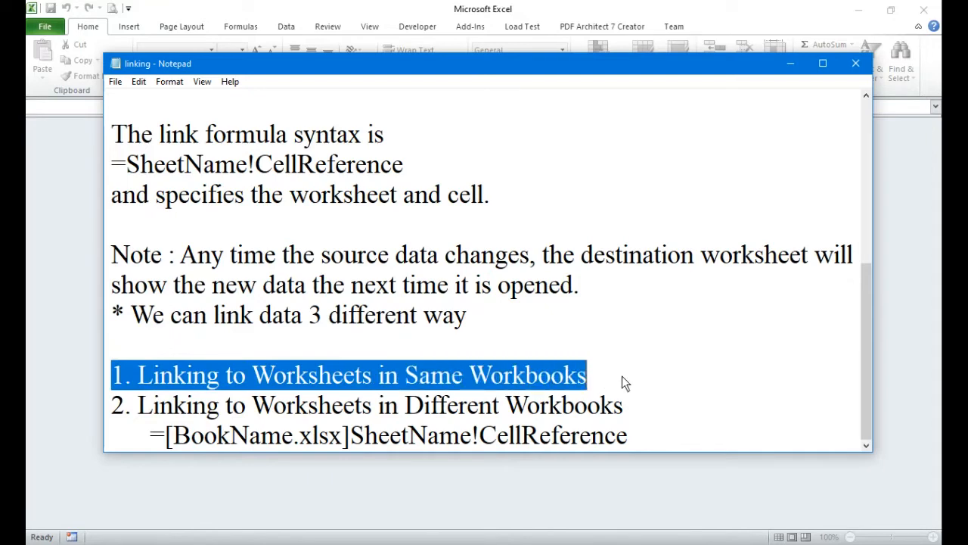
{"action": "left_click", "coordinate": [622, 376]}
{"action": "left_click", "coordinate": [114, 409]}
{"action": "left_click_drag", "start_coordinate": [113, 409], "coordinate": [654, 405]}
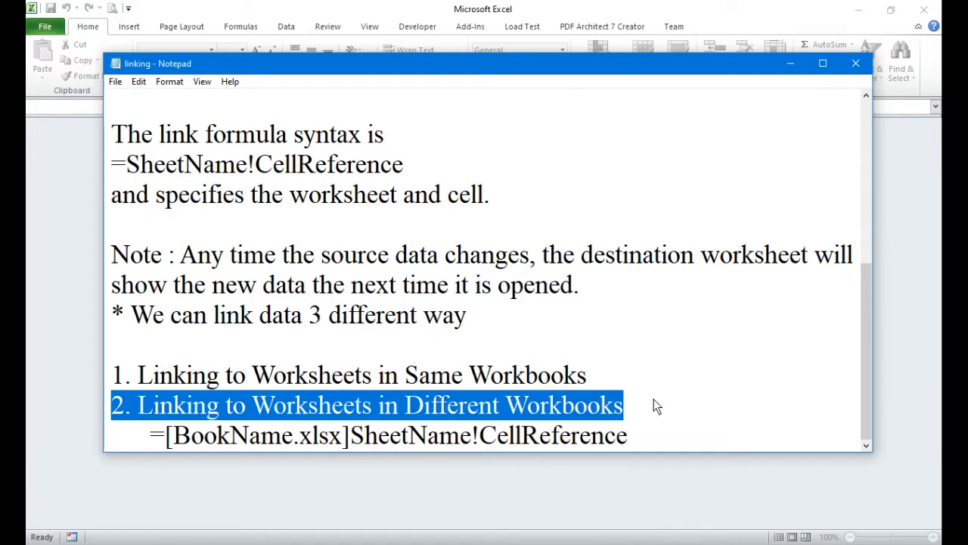
{"action": "left_click", "coordinate": [668, 374]}
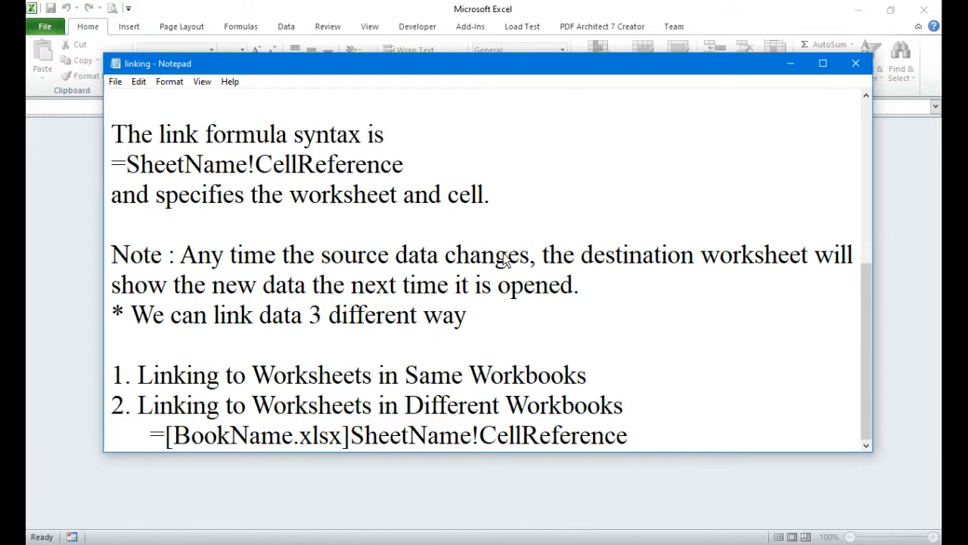
{"action": "scroll", "coordinate": [508, 262], "scroll_direction": "up", "scroll_amount": 4}
{"action": "scroll", "coordinate": [507, 262], "scroll_direction": "down", "scroll_amount": 4}
Step: Switch to Excel, create a blank workbook and enter the headers Sr.No., Name and Salary in D5:F5
{"action": "left_click", "coordinate": [791, 64]}
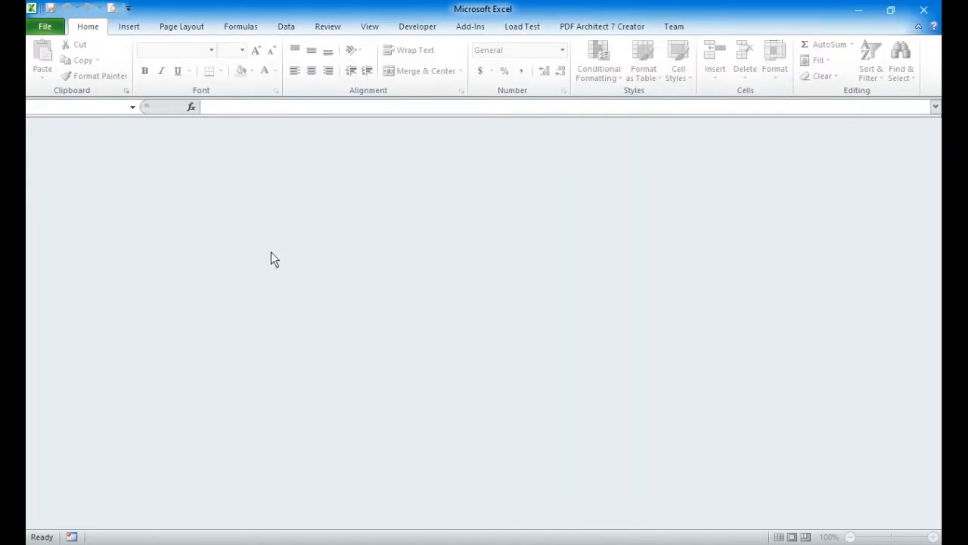
{"action": "key", "text": "ctrl+n"}
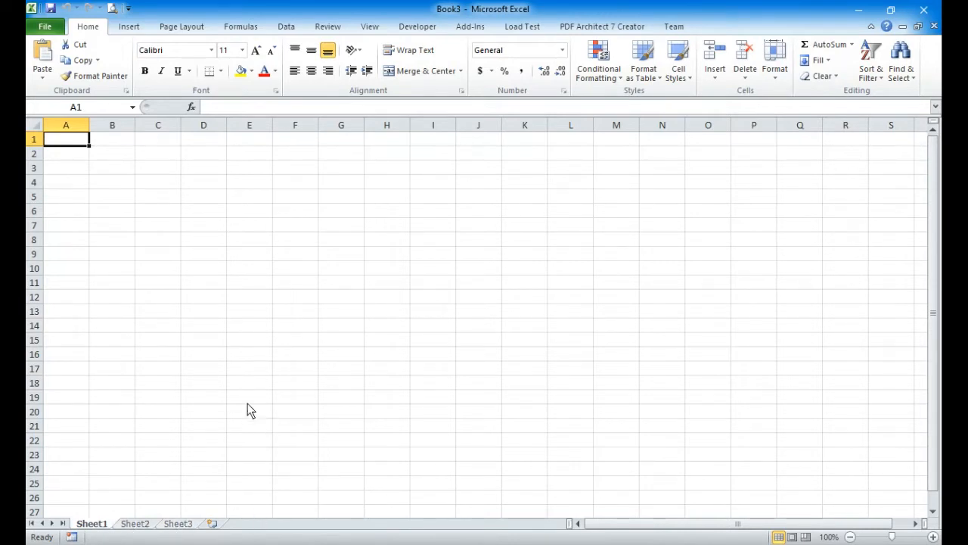
{"action": "left_click", "coordinate": [217, 200]}
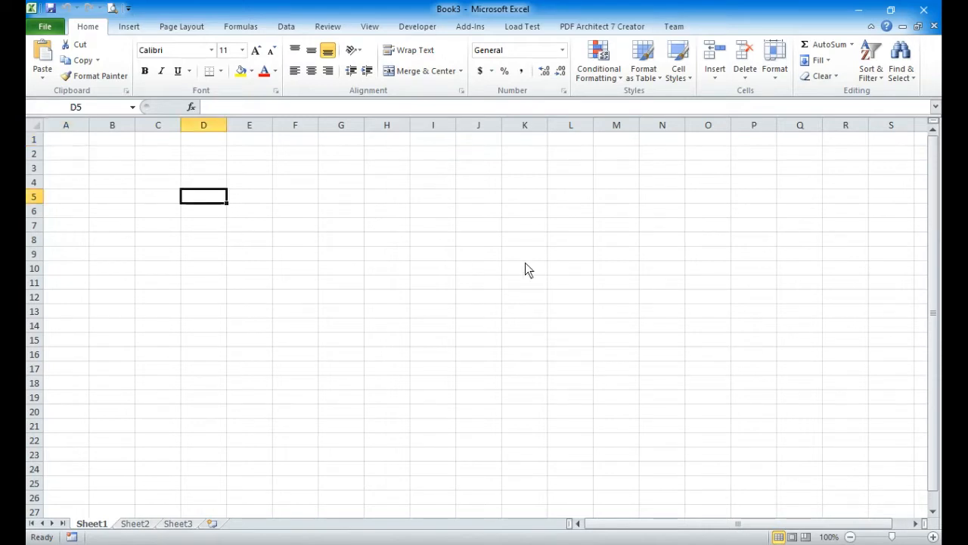
{"action": "type", "text": "Sr.No."}
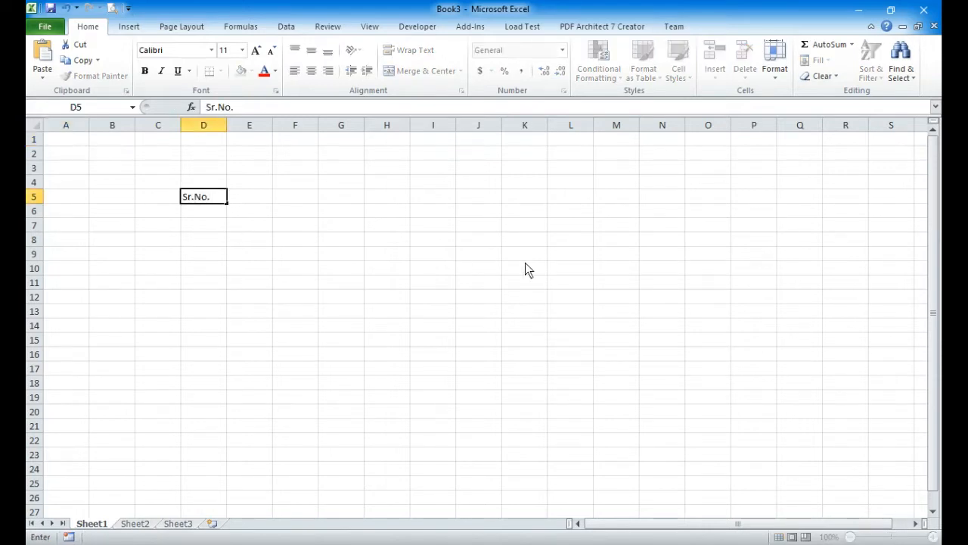
{"action": "key", "text": "Tab"}
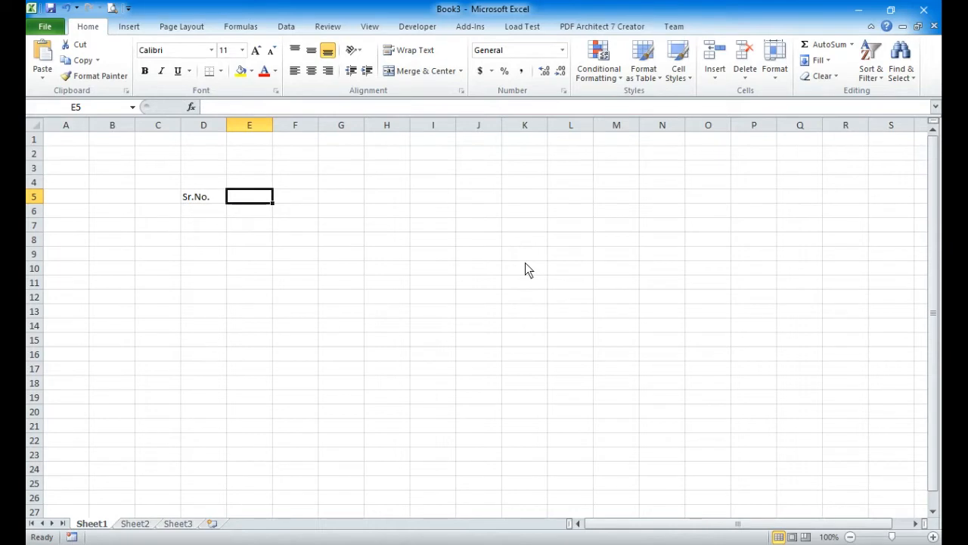
{"action": "type", "text": "Name"}
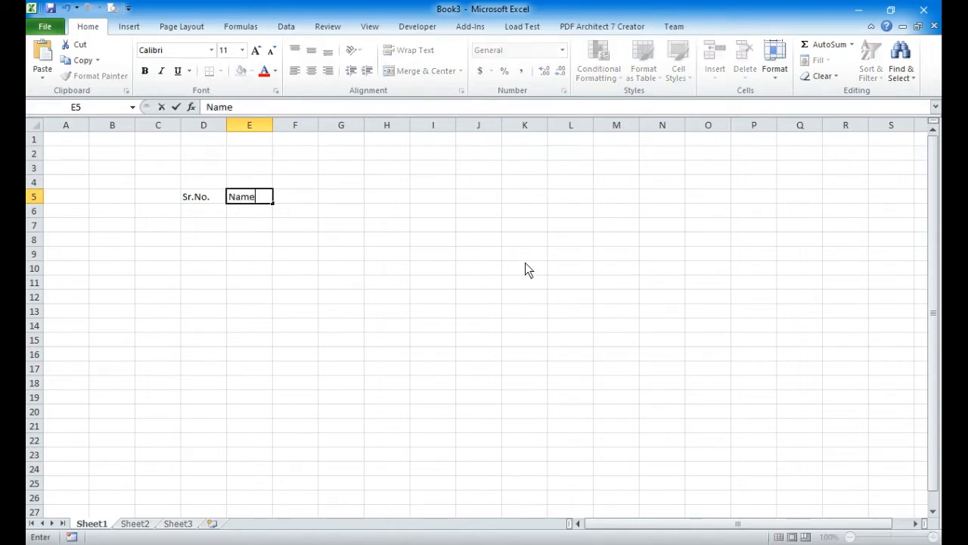
{"action": "key", "text": "Tab"}
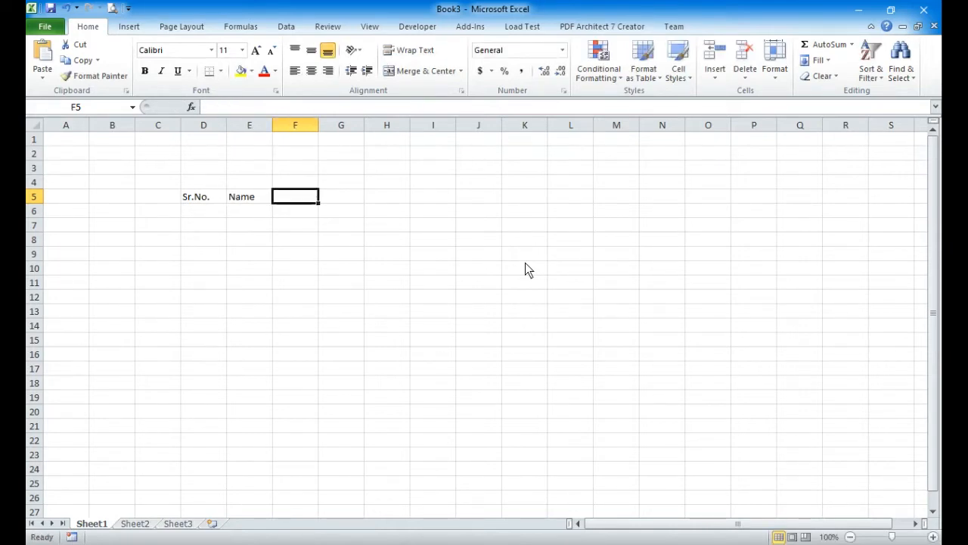
{"action": "type", "text": "Sa"}
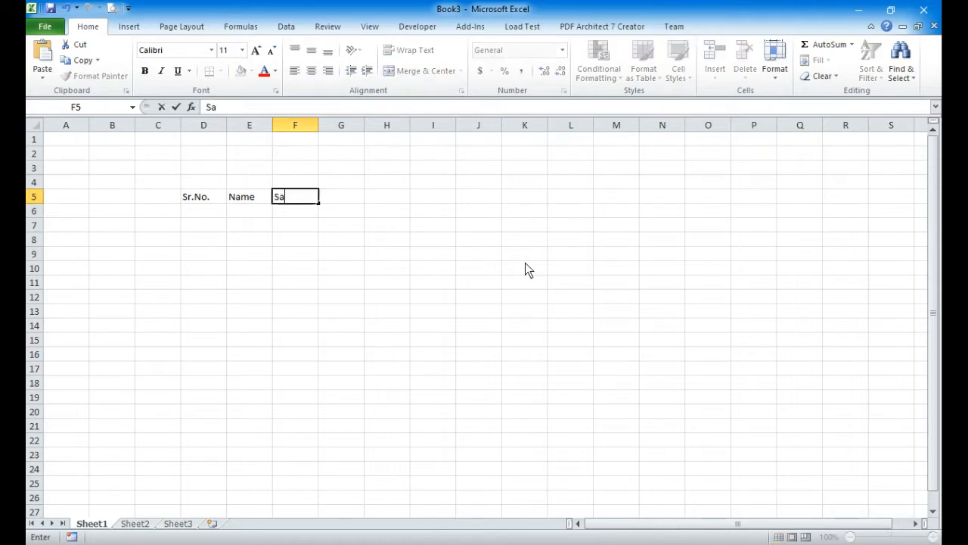
{"action": "type", "text": "lary"}
{"action": "key", "text": "Return"}
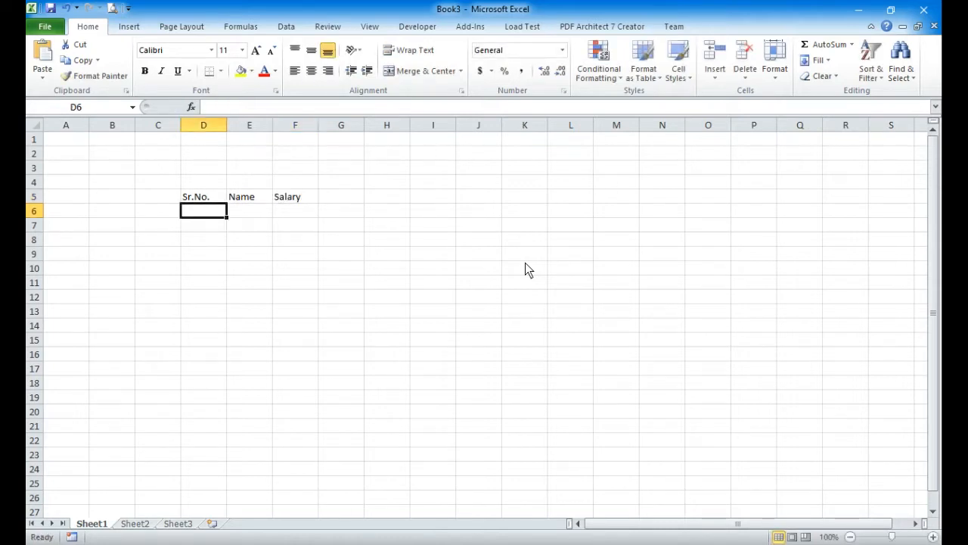
Step: Fill the Sr.No. column with 1 to 5 and the Name column with a, b, c, d and f, starting in row 6
{"action": "type", "text": "1 2 3 4 5"}
{"action": "key", "text": "Up"}
{"action": "key", "text": "Up"}
{"action": "key", "text": "Up"}
{"action": "key", "text": "Up"}
{"action": "key", "text": "Up"}
{"action": "key", "text": "Right"}
{"action": "type", "text": "a b c d e"}
{"action": "key", "text": "BackSpace"}
{"action": "type", "text": "f"}
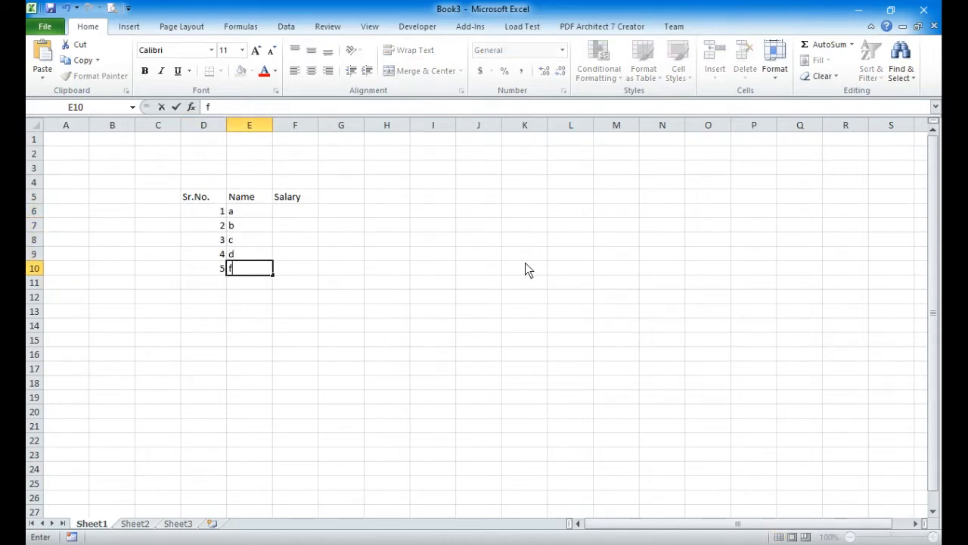
{"action": "key", "text": "Return"}
Step: Enter the salaries 2000, 3000, 1000, 500 and 1000 in F6:F10
{"action": "key", "text": "Up"}
{"action": "key", "text": "Up"}
{"action": "key", "text": "Up"}
{"action": "key", "text": "Right"}
{"action": "key", "text": "Up"}
{"action": "key", "text": "Up"}
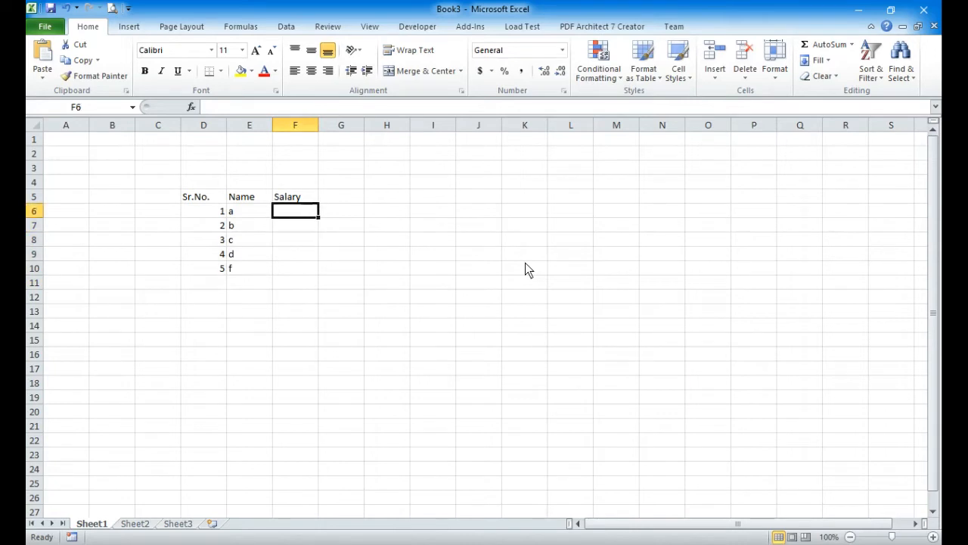
{"action": "type", "text": "2000"}
{"action": "key", "text": "Return"}
{"action": "type", "text": "30000"}
{"action": "key", "text": "BackSpace"}
{"action": "key", "text": "Return"}
{"action": "type", "text": "1000"}
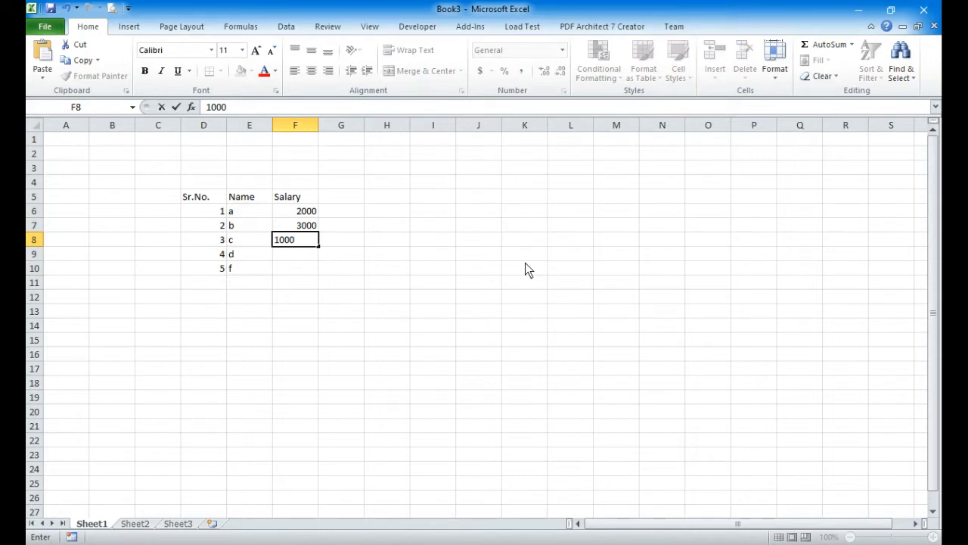
{"action": "key", "text": "Return"}
{"action": "type", "text": "500"}
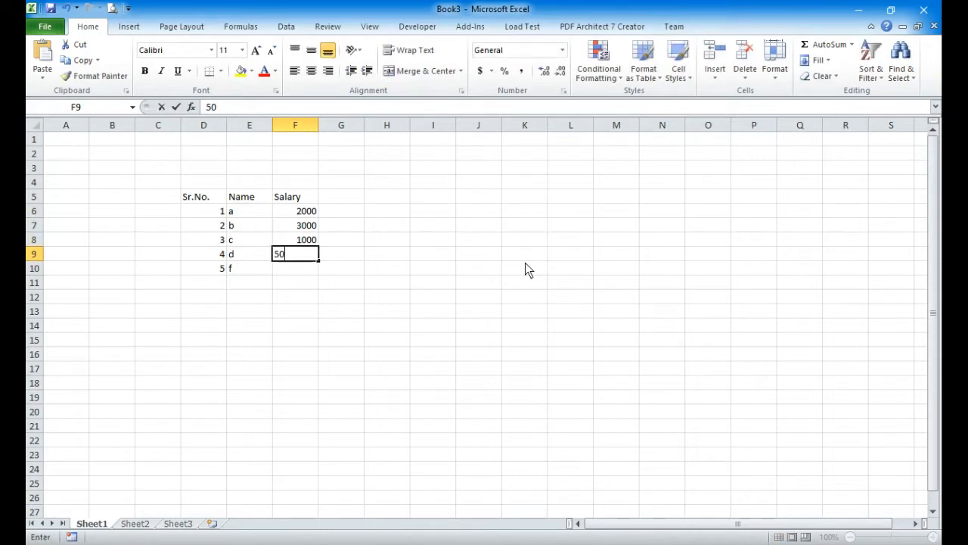
{"action": "key", "text": "Return"}
{"action": "type", "text": "1000"}
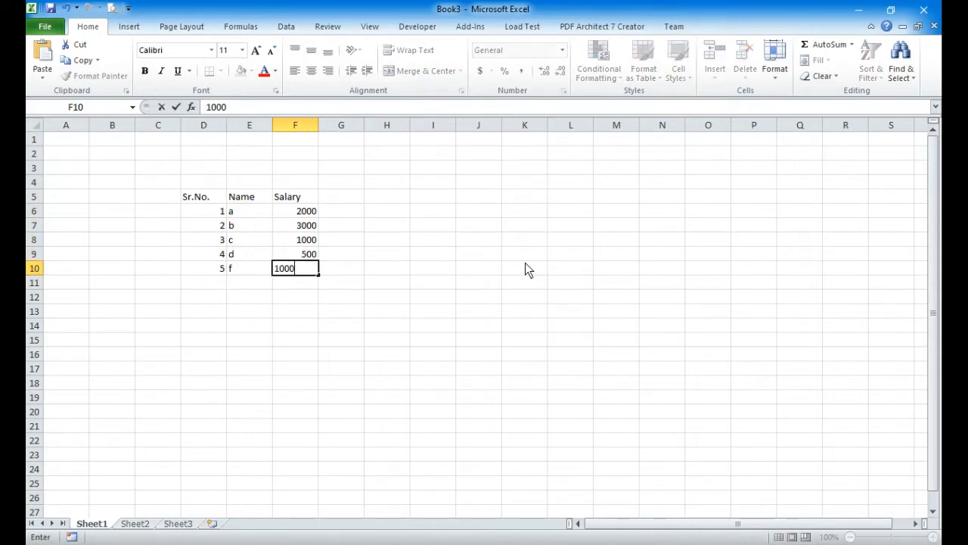
{"action": "key", "text": "Return"}
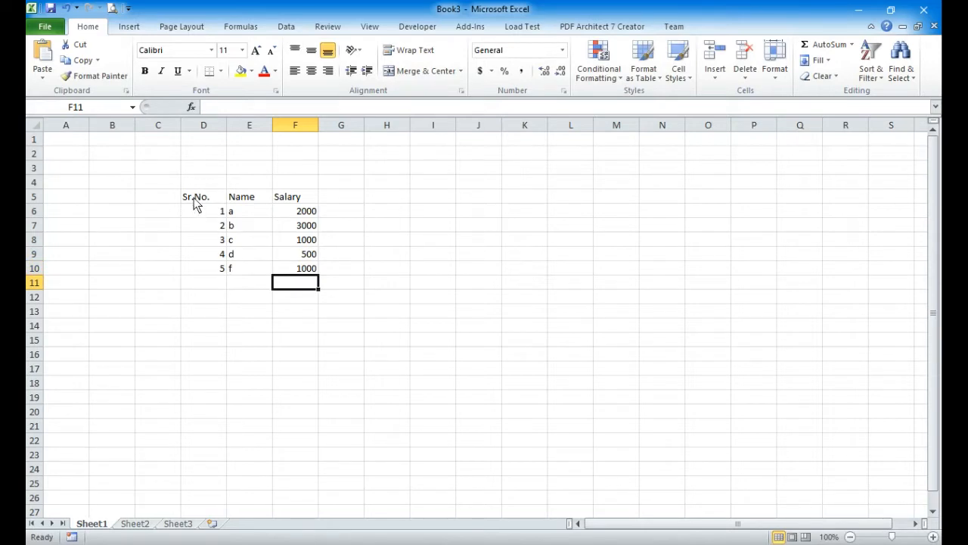
Step: Add up the salaries in F11 with AutoSum and make that cell bold
{"action": "left_click_drag", "start_coordinate": [195, 203], "coordinate": [310, 270]}
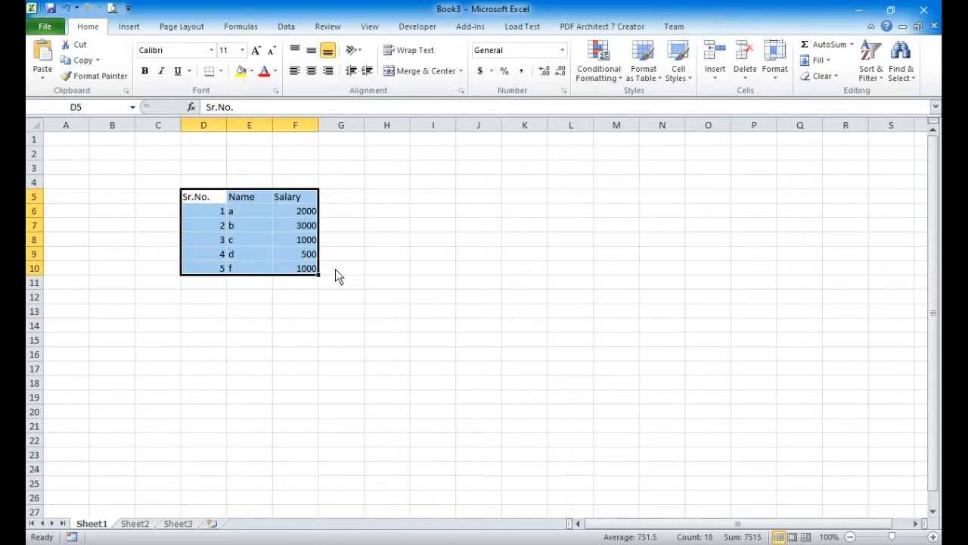
{"action": "left_click", "coordinate": [335, 270]}
{"action": "left_click", "coordinate": [309, 284]}
{"action": "left_click_drag", "start_coordinate": [306, 214], "coordinate": [304, 282]}
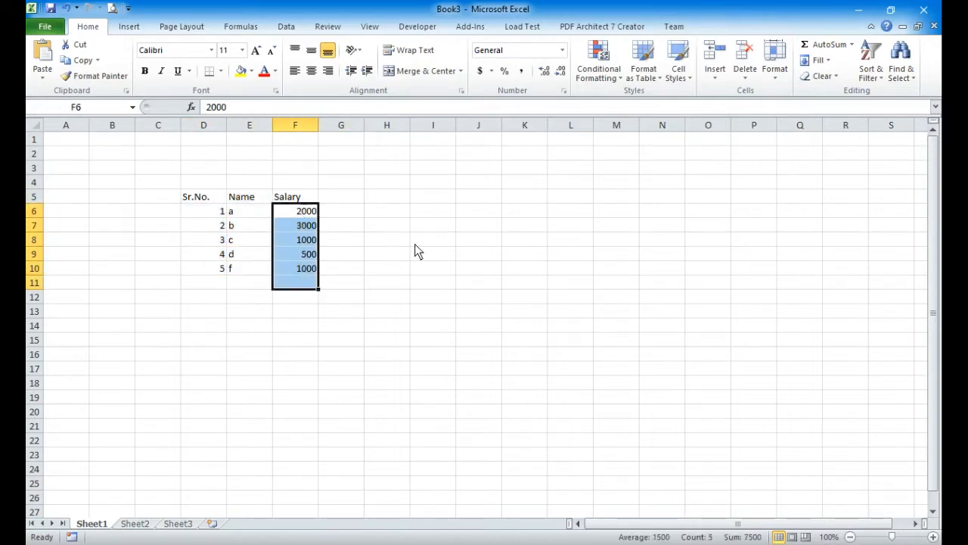
{"action": "left_click", "coordinate": [830, 44]}
{"action": "left_click", "coordinate": [430, 381]}
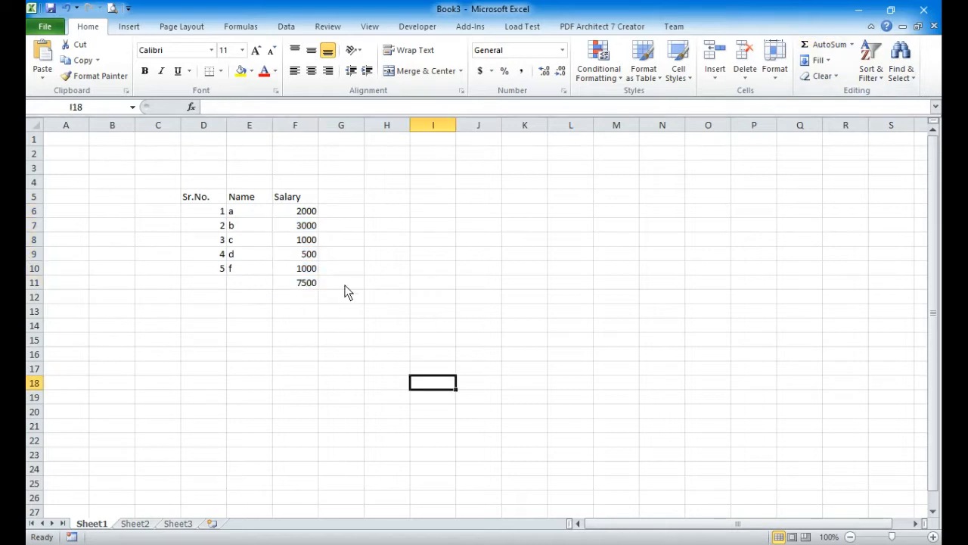
{"action": "left_click", "coordinate": [299, 288]}
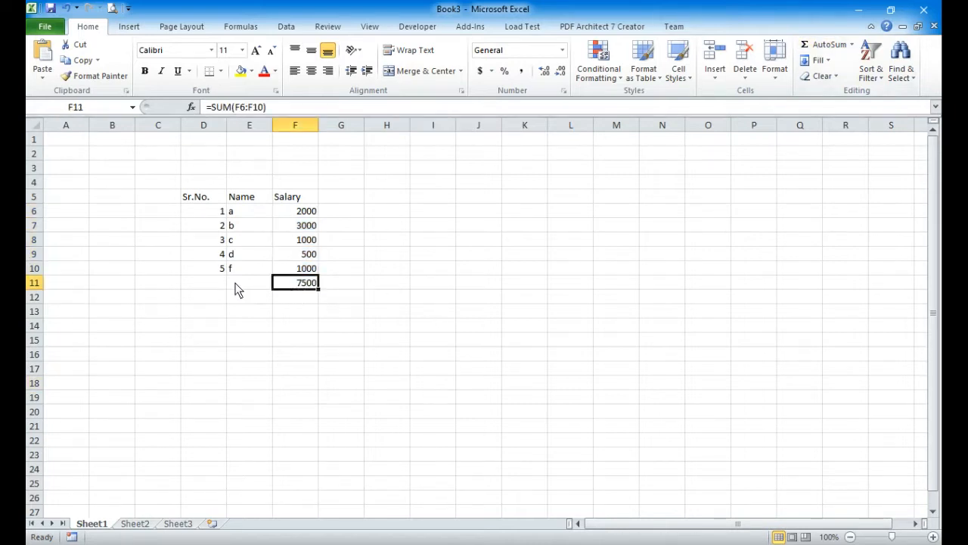
{"action": "key", "text": "ctrl+b"}
Step: Label the sum row by entering Total in E11
{"action": "left_click", "coordinate": [239, 289]}
{"action": "type", "text": "Totla"}
{"action": "key", "text": "BackSpace"}
{"action": "key", "text": "BackSpace"}
{"action": "type", "text": "al"}
{"action": "key", "text": "Return"}
{"action": "key", "text": "Up"}
{"action": "key", "text": "Left"}
{"action": "key", "text": "Left"}
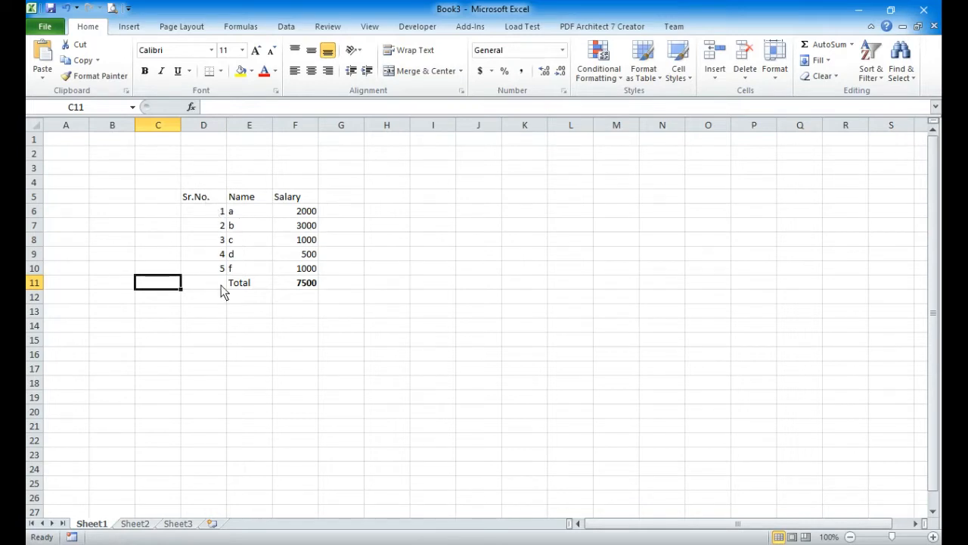
{"action": "left_click", "coordinate": [337, 255]}
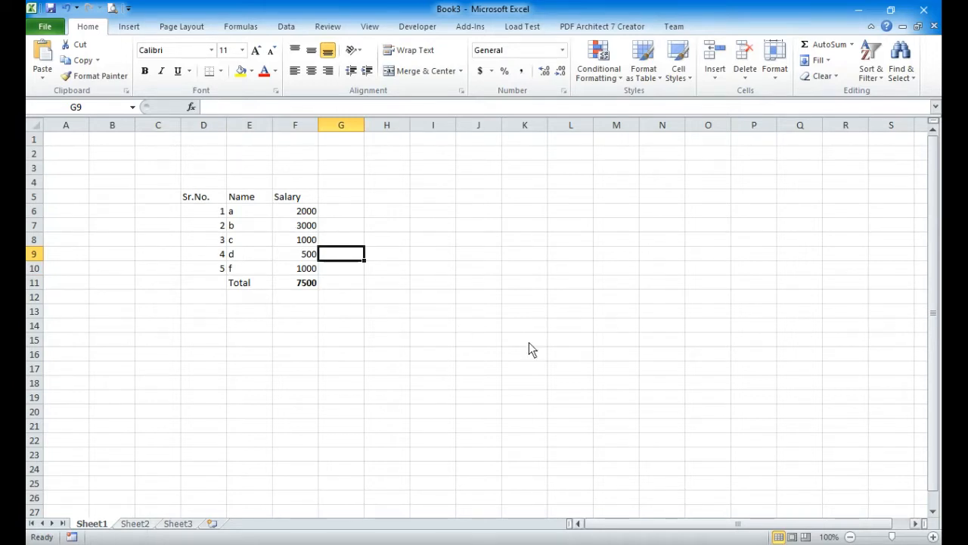
{"action": "left_click", "coordinate": [395, 210]}
{"action": "left_click_drag", "start_coordinate": [190, 200], "coordinate": [313, 288]}
{"action": "left_click", "coordinate": [460, 280]}
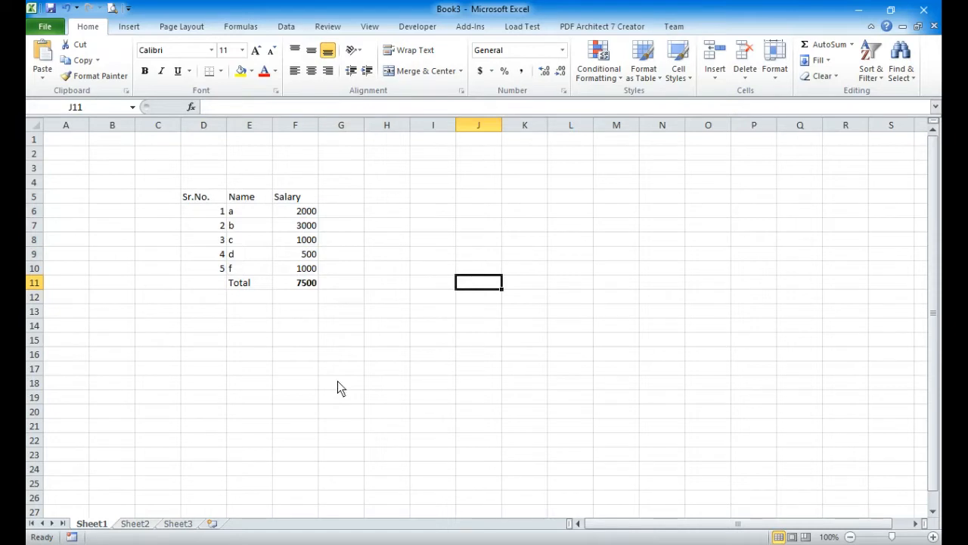
Step: Merge and center D4:F4 above the table headers and enter Jan as its title
{"action": "left_click_drag", "start_coordinate": [204, 186], "coordinate": [318, 188]}
{"action": "left_click", "coordinate": [423, 70]}
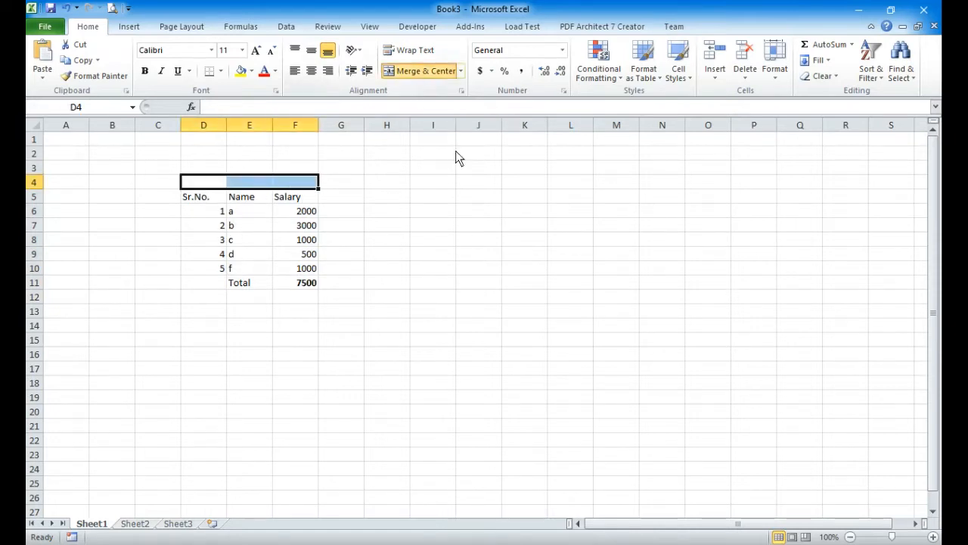
{"action": "type", "text": "Jan"}
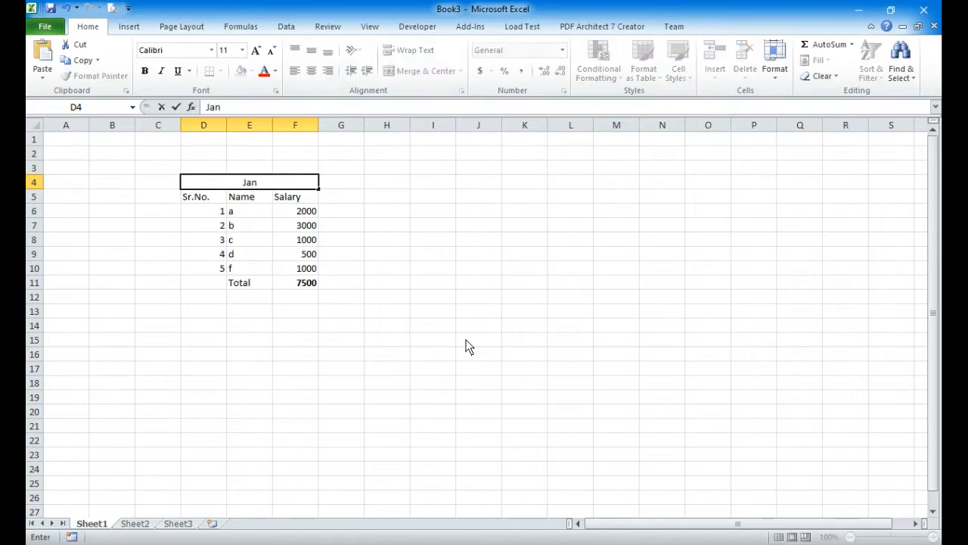
{"action": "key", "text": "Return"}
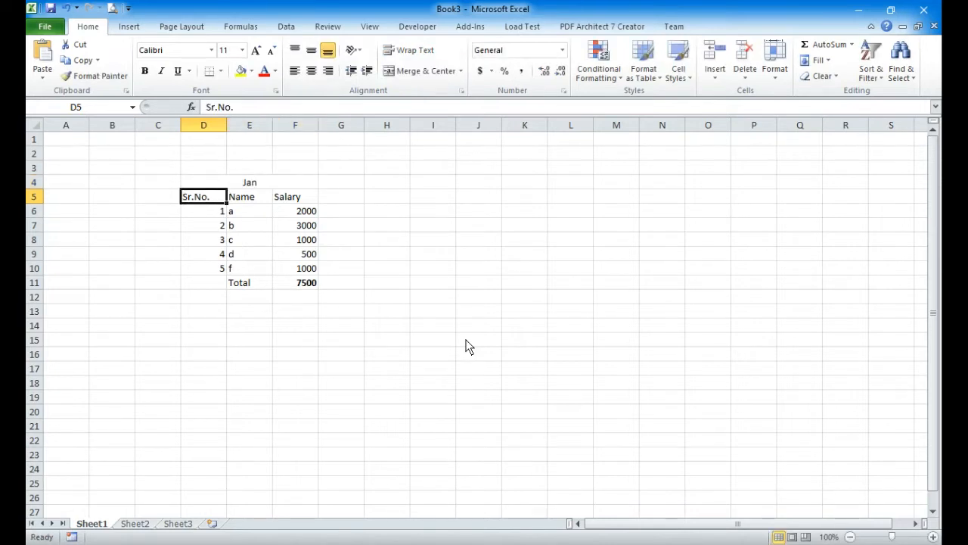
Step: Rename Sheet1 to January and Sheet2 to February
{"action": "double_click", "coordinate": [92, 524]}
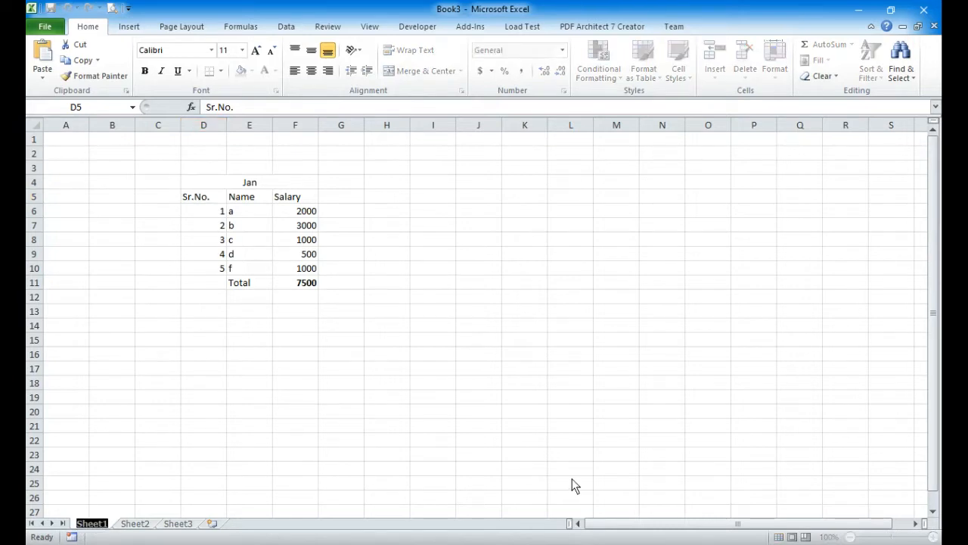
{"action": "type", "text": "January"}
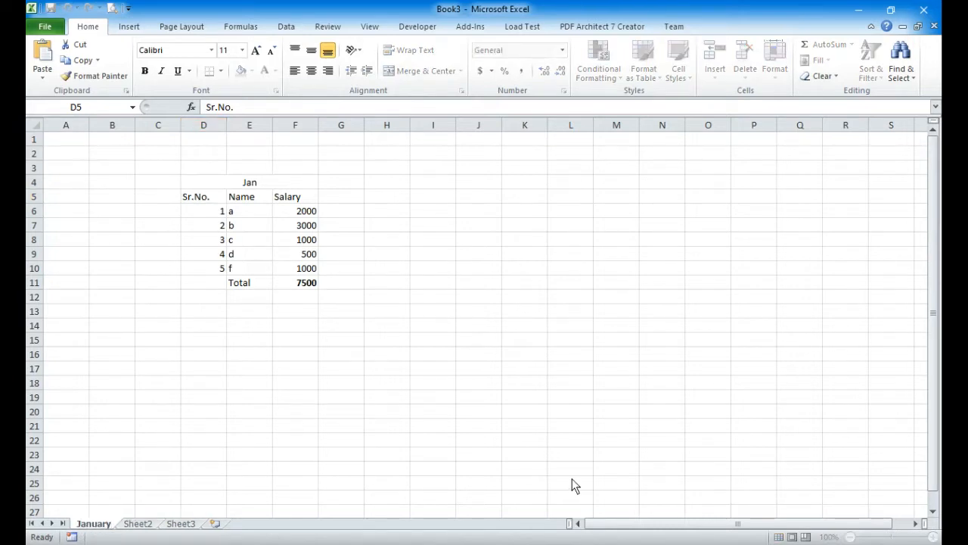
{"action": "key", "text": "Return"}
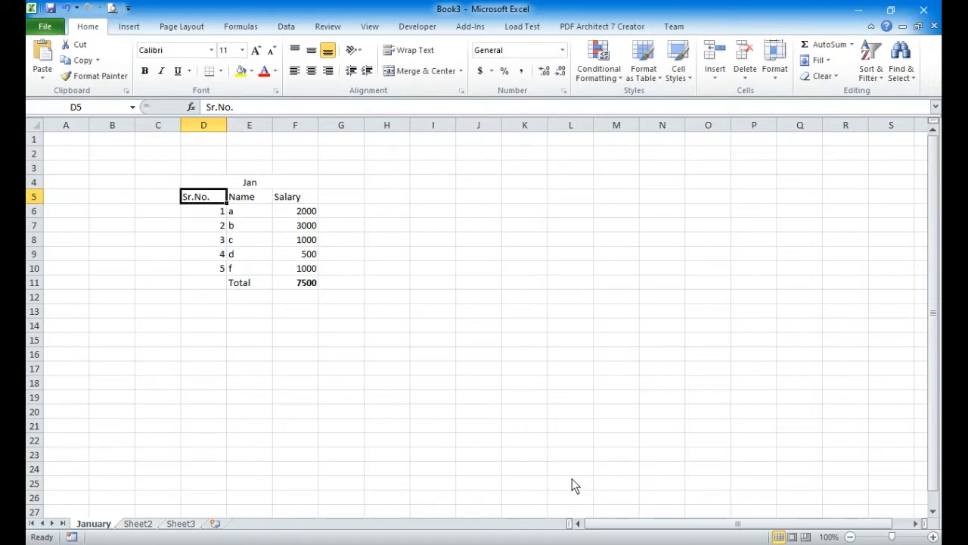
{"action": "left_click", "coordinate": [137, 523]}
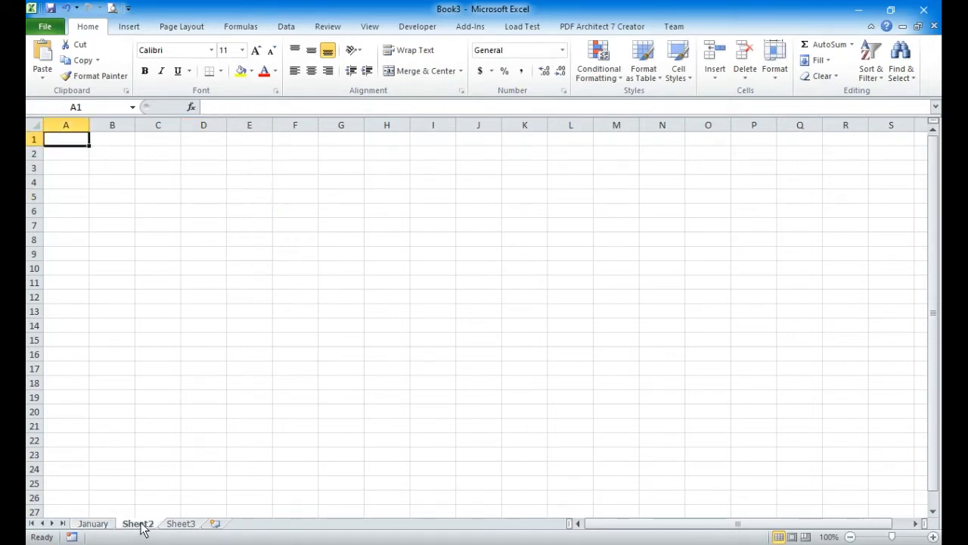
{"action": "type", "text": "February"}
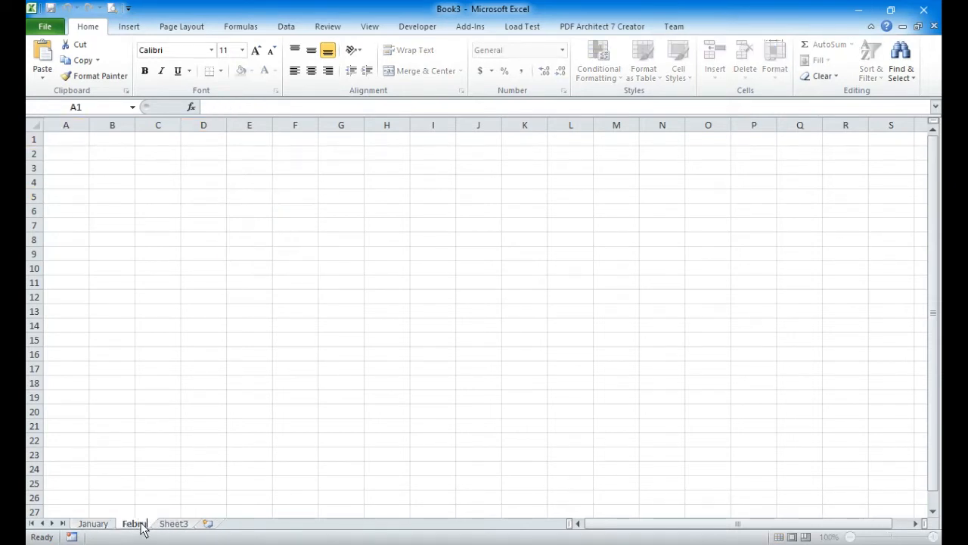
{"action": "key", "text": "Return"}
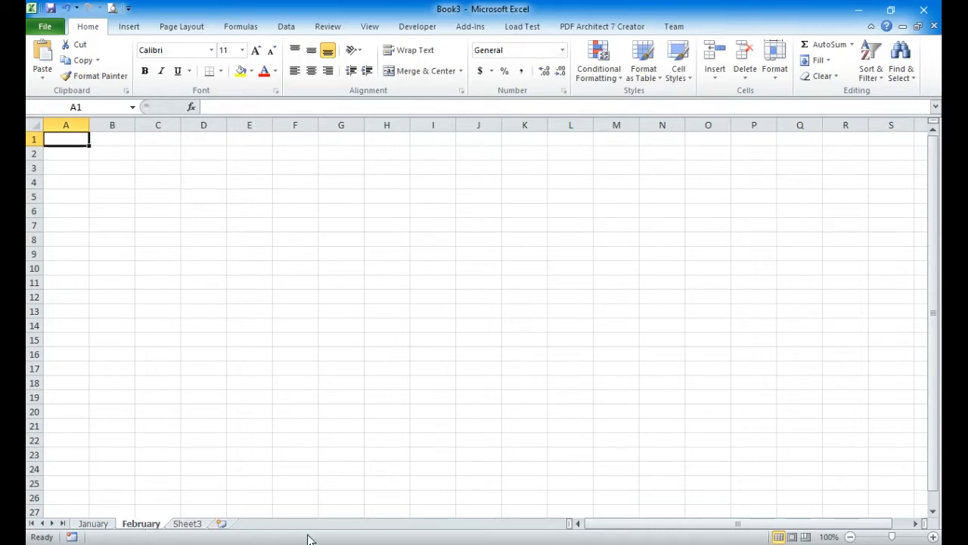
Step: Rename Sheet3 to Total
{"action": "double_click", "coordinate": [188, 523]}
{"action": "type", "text": "Total"}
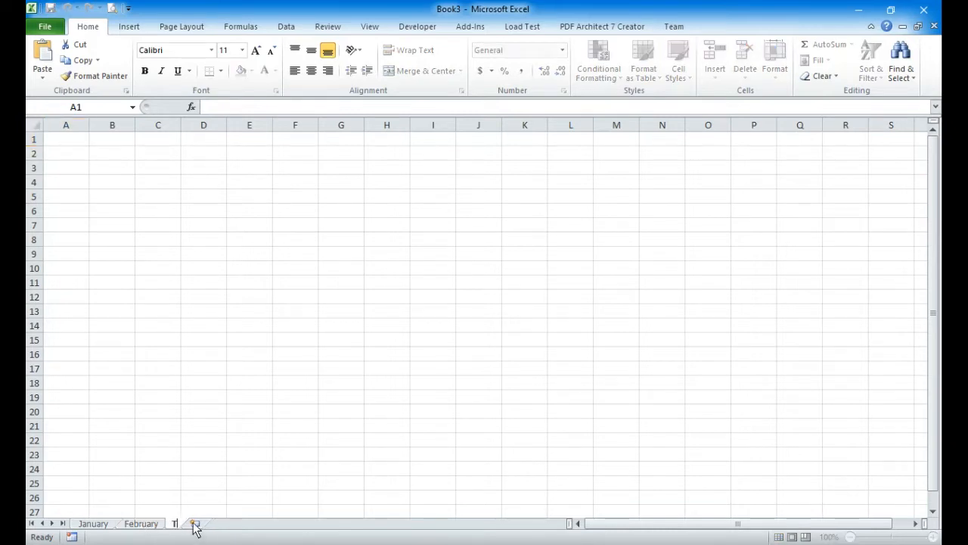
{"action": "key", "text": "Return"}
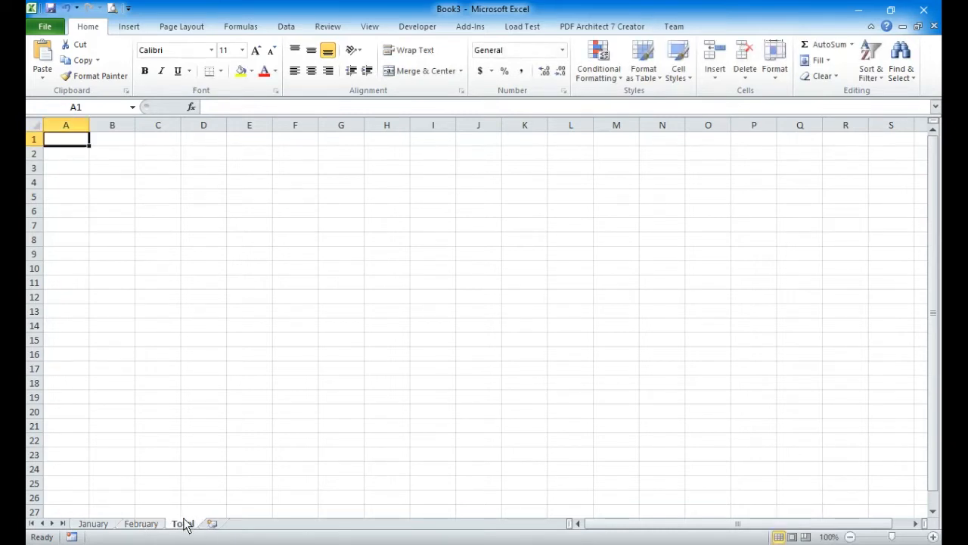
{"action": "left_click", "coordinate": [92, 525]}
{"action": "left_click", "coordinate": [141, 524]}
{"action": "left_click", "coordinate": [182, 524]}
Step: Copy the January salary table D4:F11 to the February sheet, starting at cell D4
{"action": "left_click", "coordinate": [90, 525]}
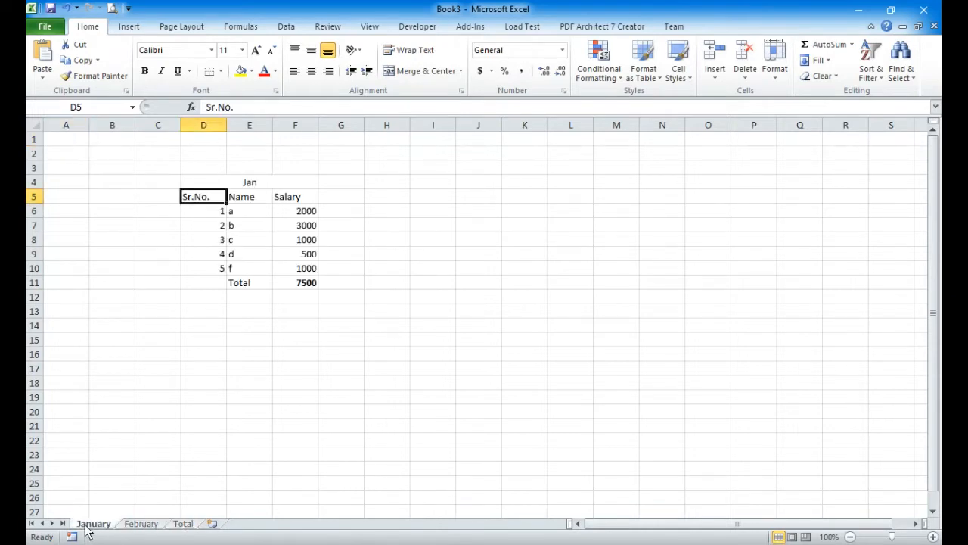
{"action": "left_click_drag", "start_coordinate": [207, 183], "coordinate": [280, 288]}
{"action": "key", "text": "ctrl+c"}
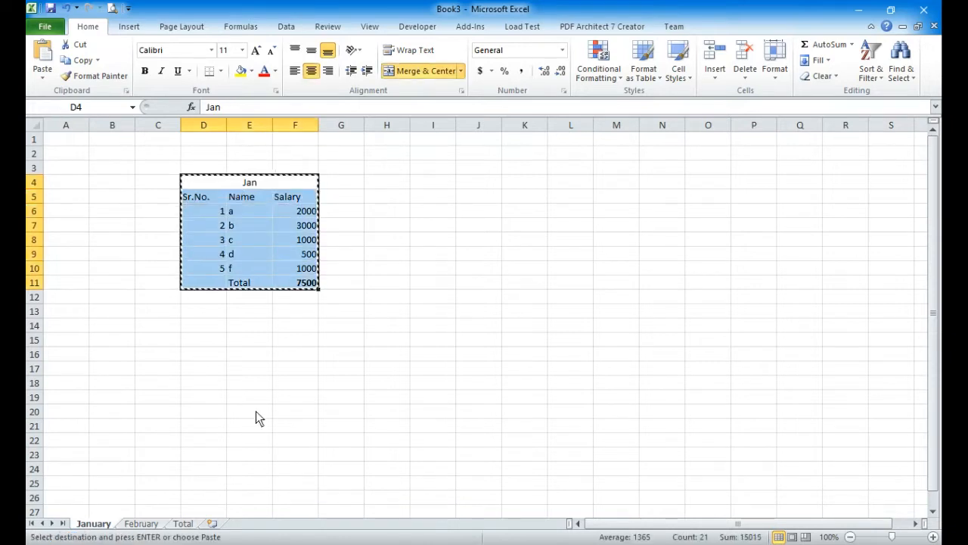
{"action": "left_click", "coordinate": [141, 523]}
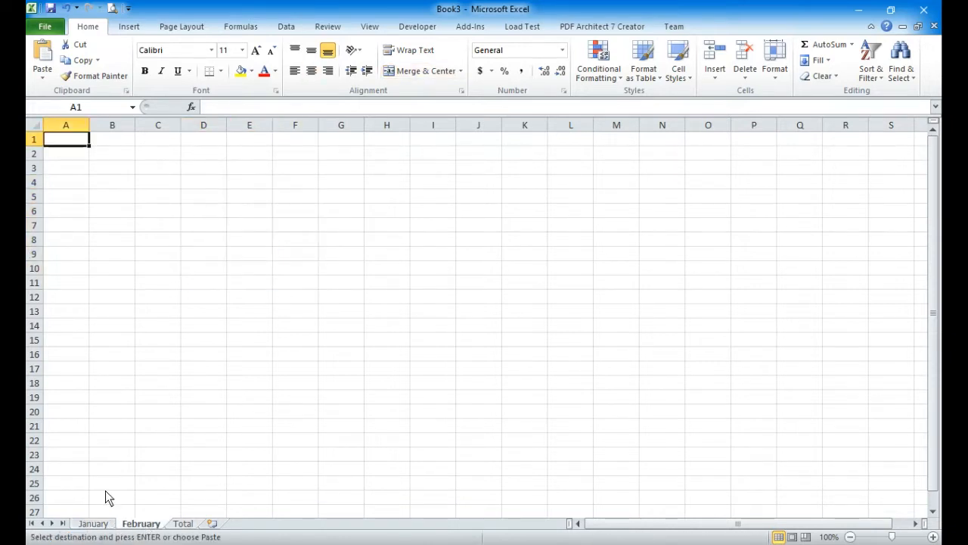
{"action": "left_click", "coordinate": [105, 523]}
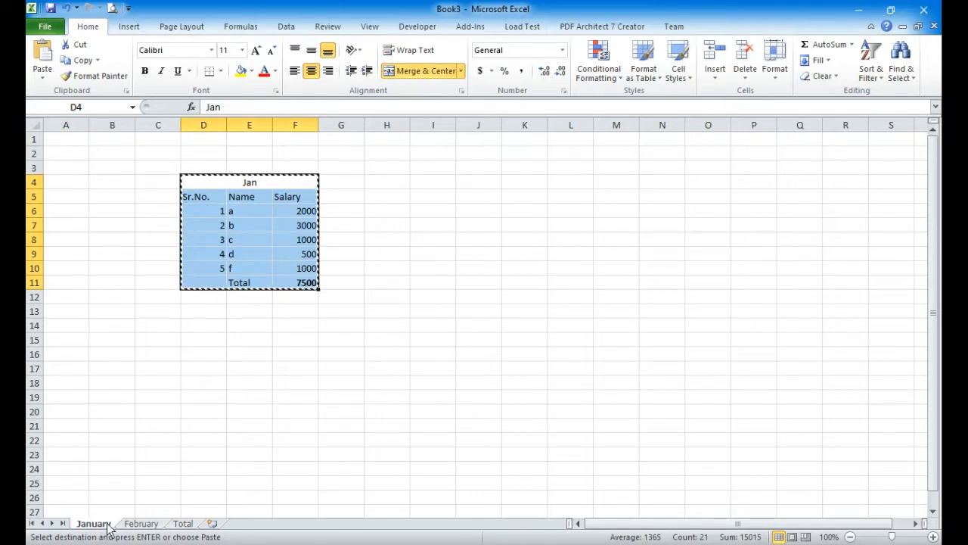
{"action": "left_click", "coordinate": [144, 523]}
{"action": "left_click", "coordinate": [202, 202]}
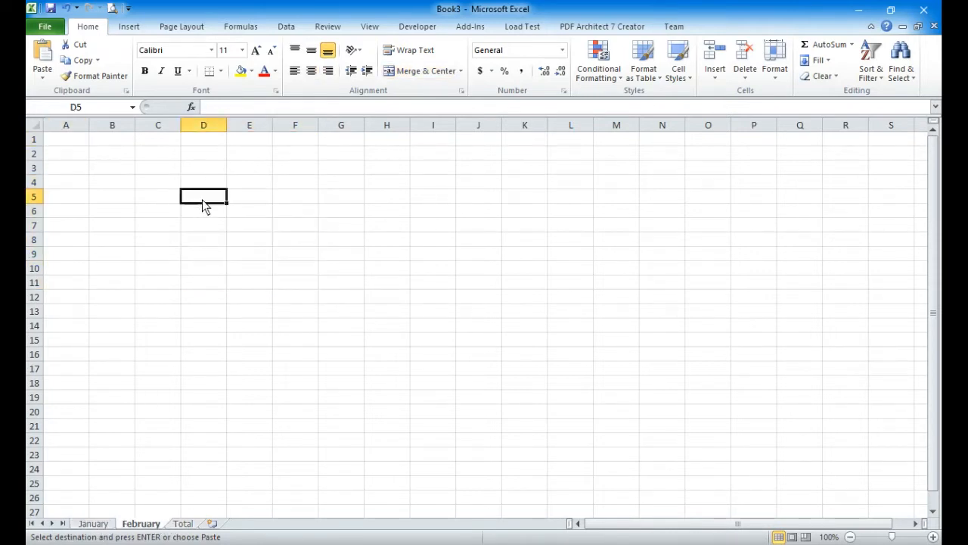
{"action": "left_click", "coordinate": [204, 183]}
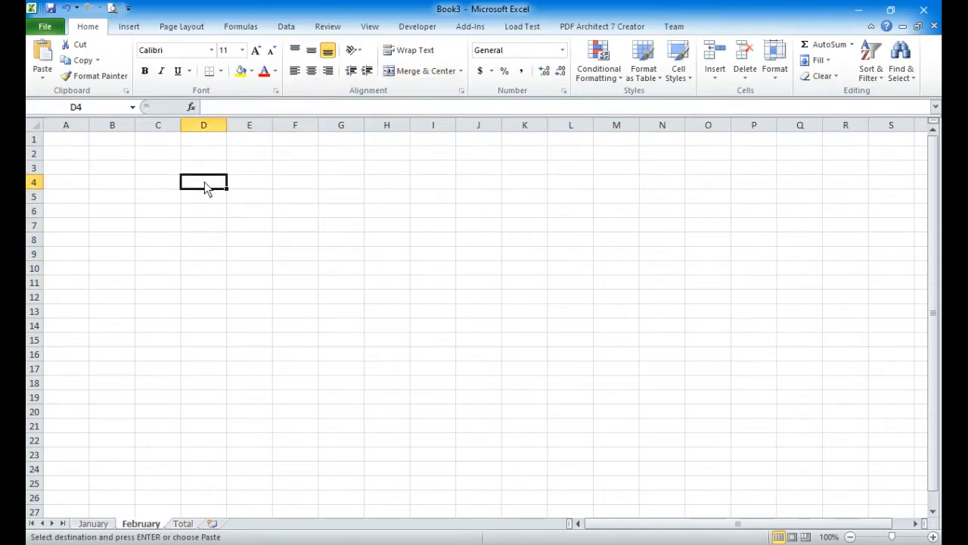
{"action": "key", "text": "ctrl+v"}
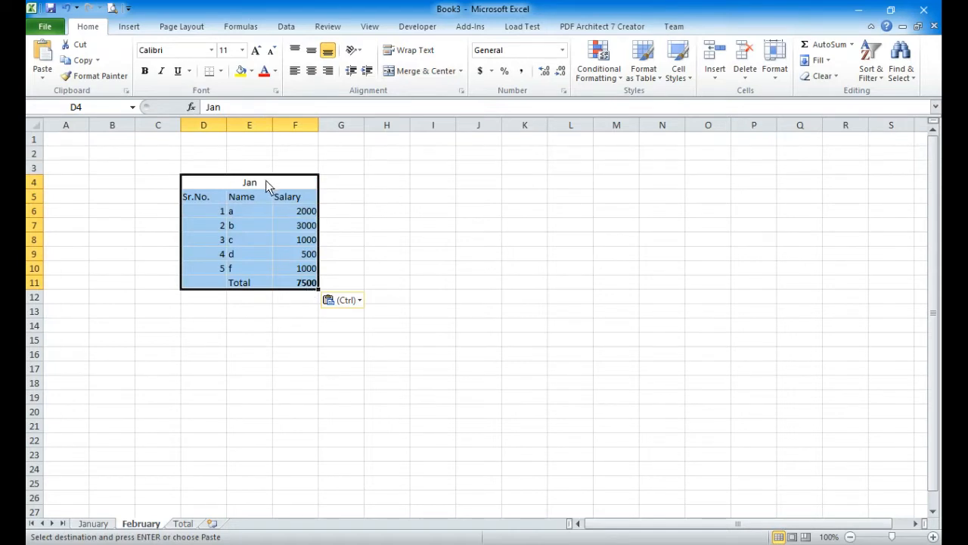
Step: Change the title of the February sheet's table in the merged cell D4 to Feb
{"action": "left_click", "coordinate": [371, 194]}
{"action": "double_click", "coordinate": [287, 187]}
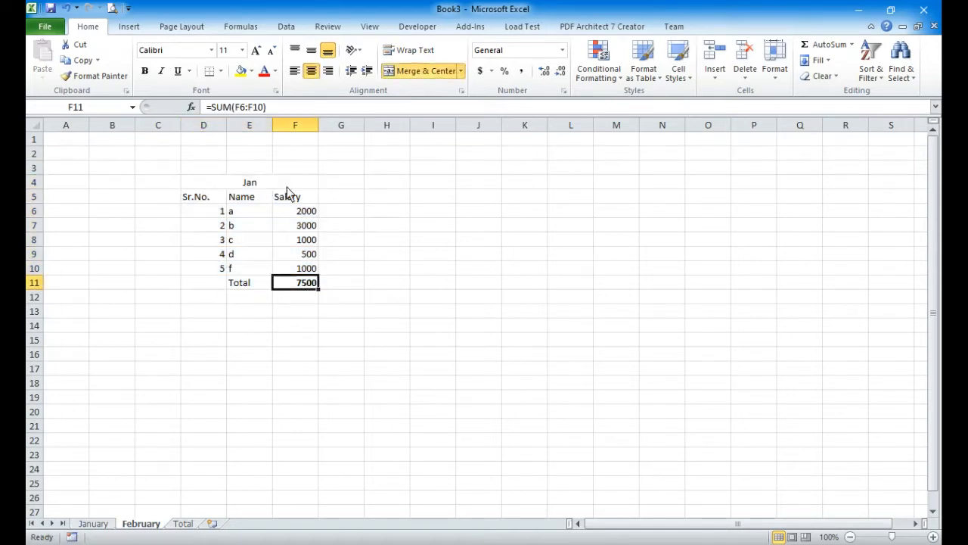
{"action": "double_click", "coordinate": [272, 183]}
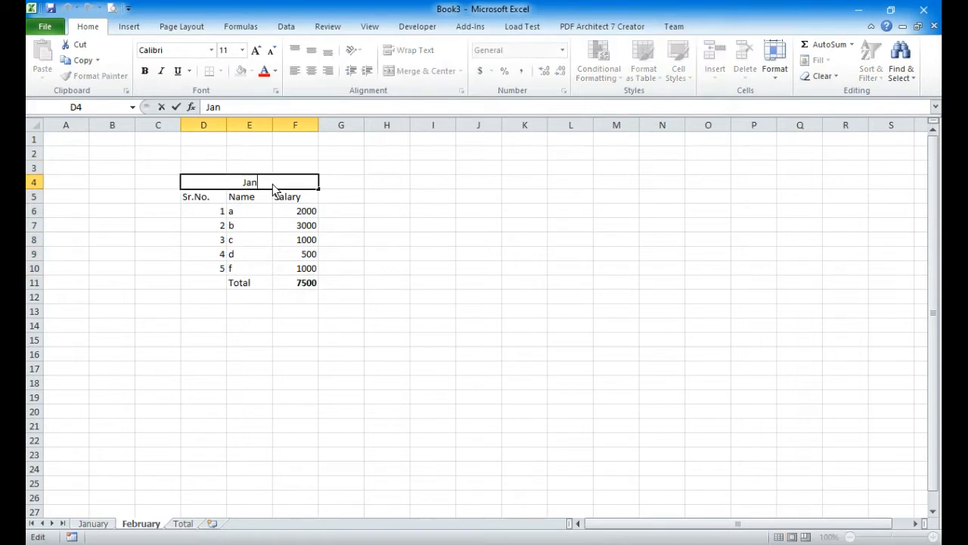
{"action": "type", "text": "Fe"}
{"action": "key", "text": "BackSpace"}
{"action": "key", "text": "BackSpace"}
{"action": "key", "text": "BackSpace"}
{"action": "key", "text": "BackSpace"}
{"action": "key", "text": "BackSpace"}
{"action": "type", "text": "Feb"}
{"action": "key", "text": "Return"}
Step: Replace the February salaries in F6:F10 with 3000, 2000, 500, 1000 and 1500
{"action": "key", "text": "Down"}
{"action": "key", "text": "Right"}
{"action": "key", "text": "Right"}
{"action": "type", "text": "3000"}
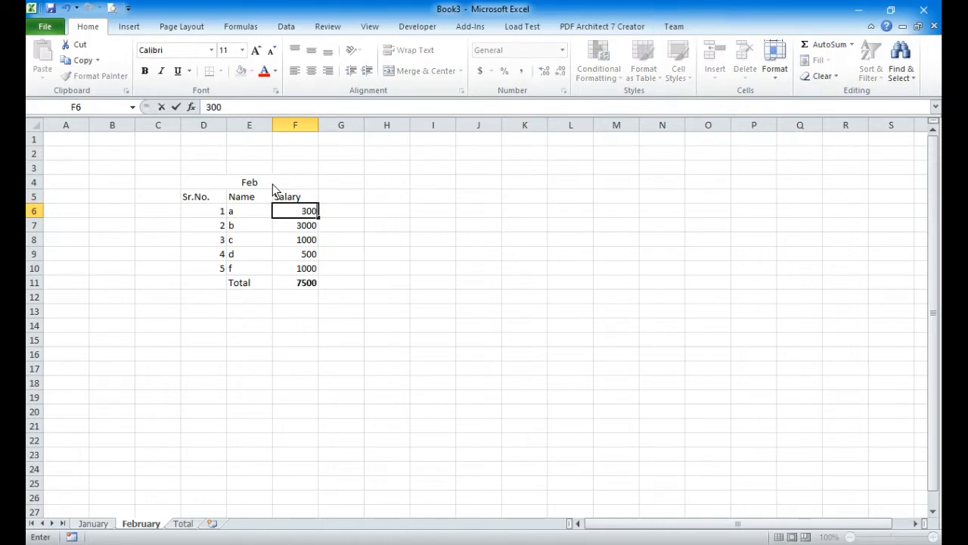
{"action": "key", "text": "Return"}
{"action": "type", "text": "2000"}
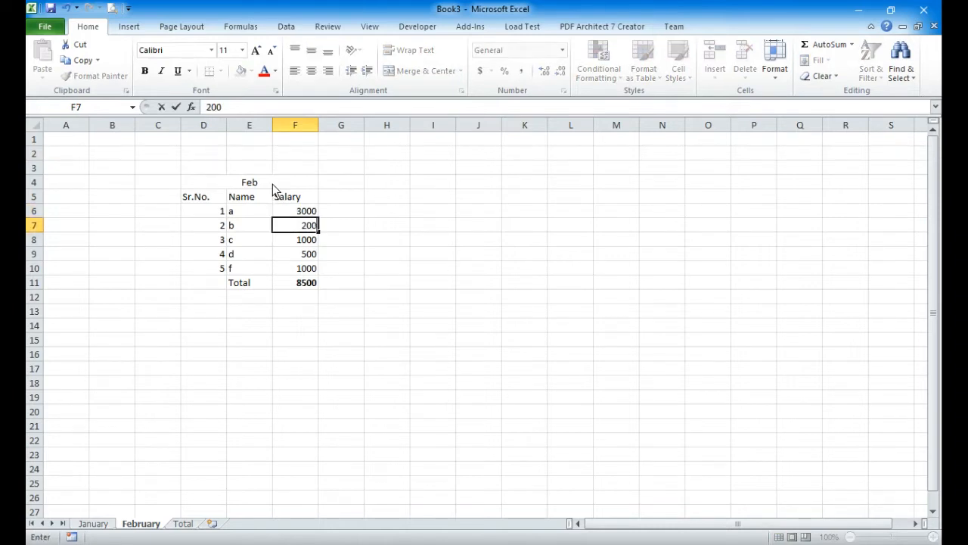
{"action": "key", "text": "Return"}
{"action": "type", "text": "500"}
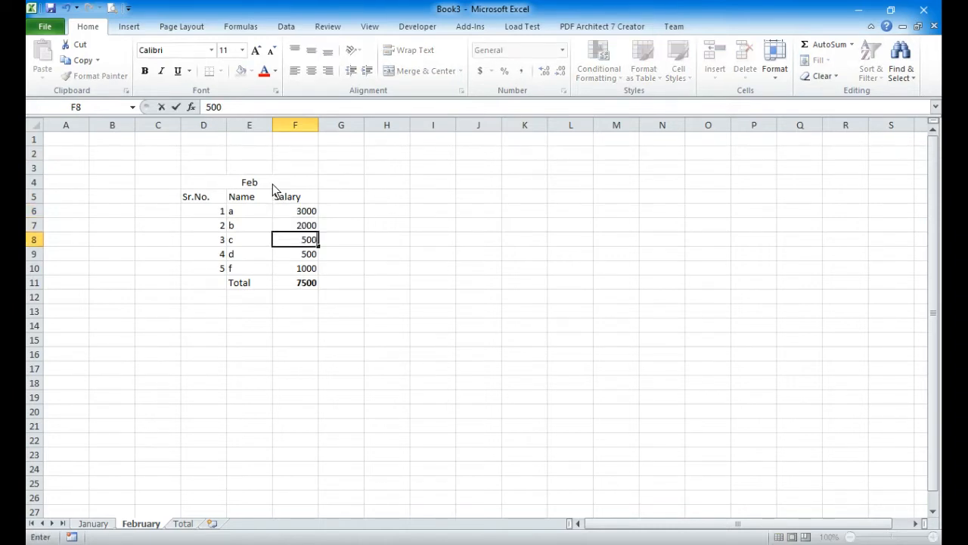
{"action": "key", "text": "Return"}
{"action": "type", "text": "1000"}
{"action": "key", "text": "Return"}
{"action": "type", "text": "1500"}
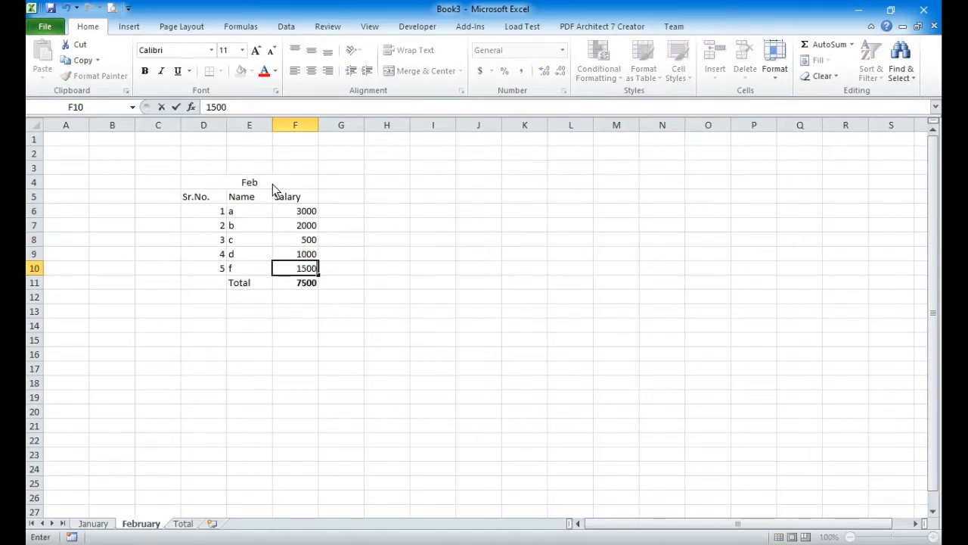
{"action": "key", "text": "Return"}
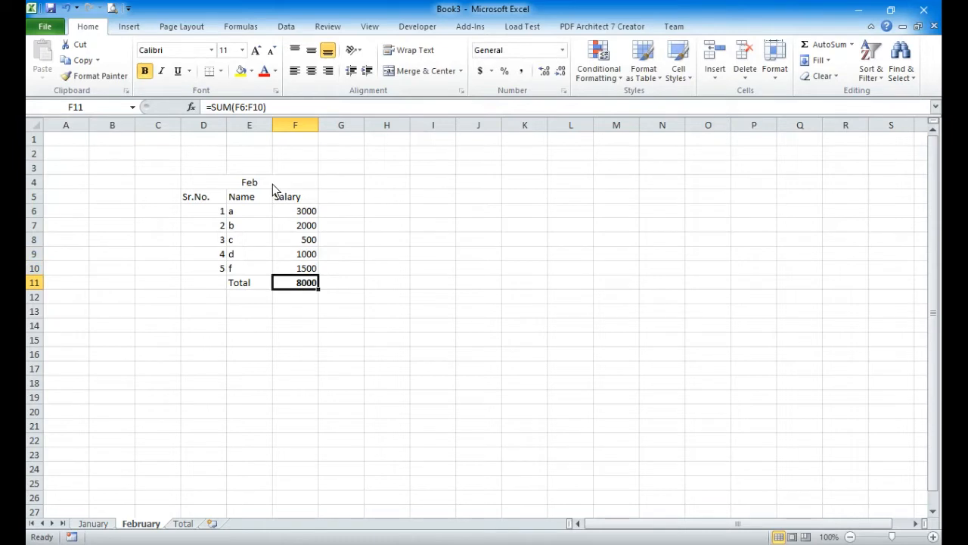
{"action": "left_click", "coordinate": [90, 523]}
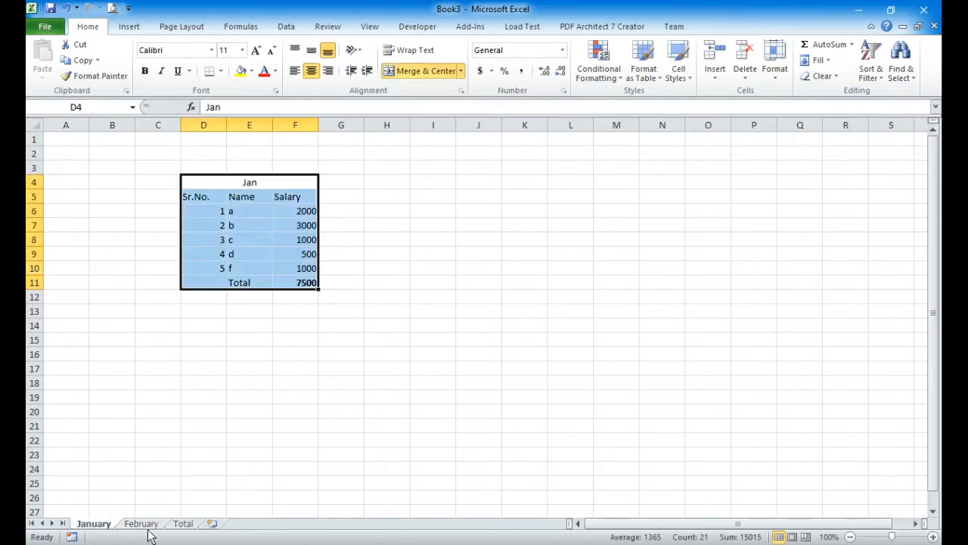
{"action": "left_click", "coordinate": [141, 523]}
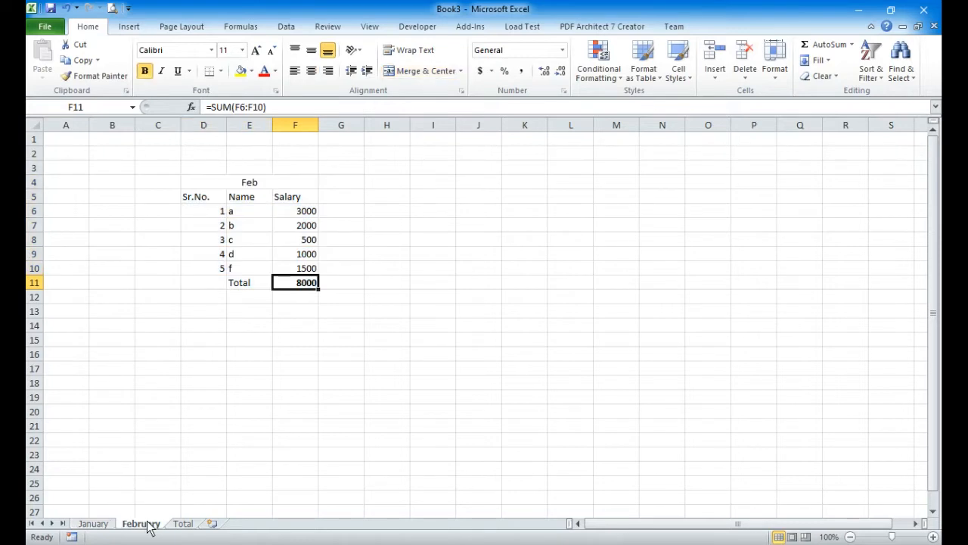
{"action": "left_click", "coordinate": [93, 524]}
{"action": "left_click", "coordinate": [279, 362]}
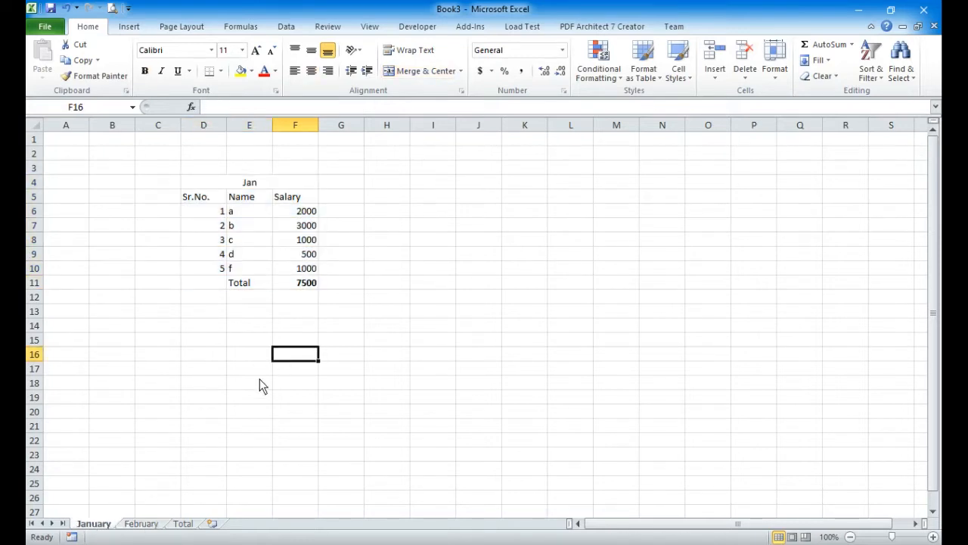
Step: On the Total sheet, enter the headers Month in D5 and Total Sal in E5
{"action": "left_click", "coordinate": [187, 523]}
{"action": "left_click", "coordinate": [210, 197]}
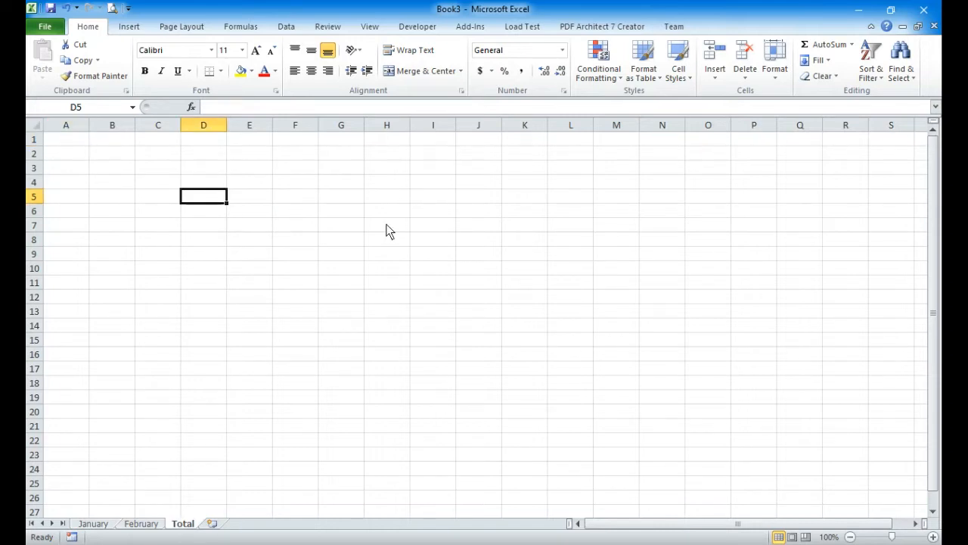
{"action": "type", "text": "Month"}
{"action": "key", "text": "Tab"}
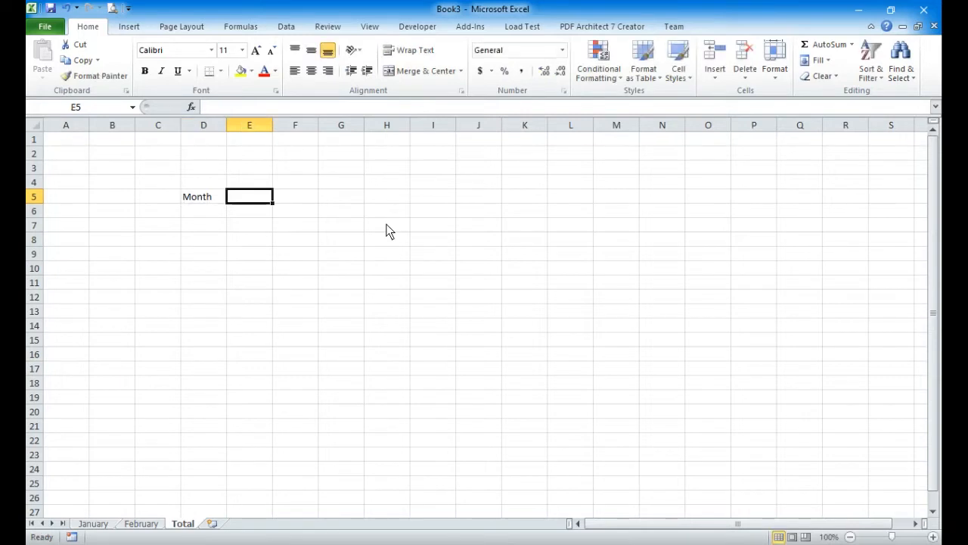
{"action": "type", "text": "Total Sal"}
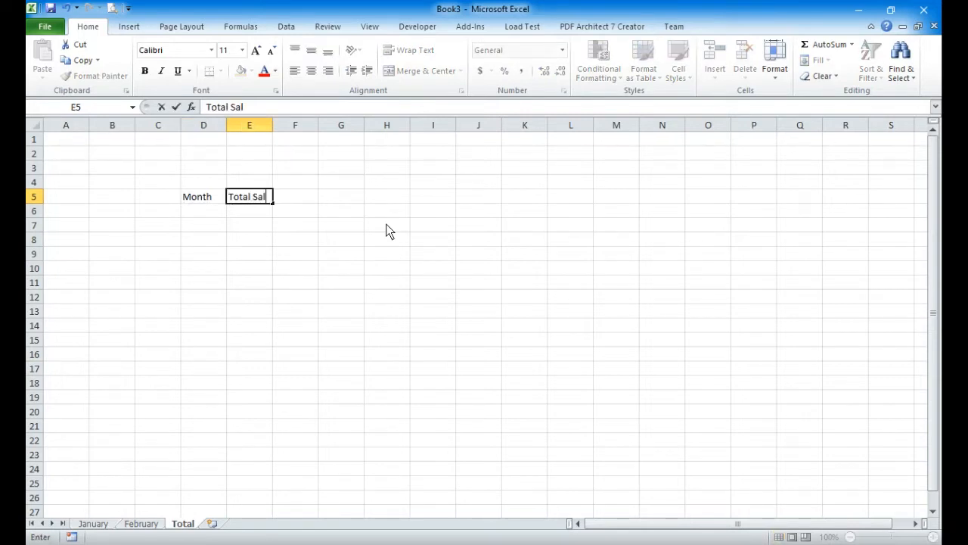
{"action": "key", "text": "Return"}
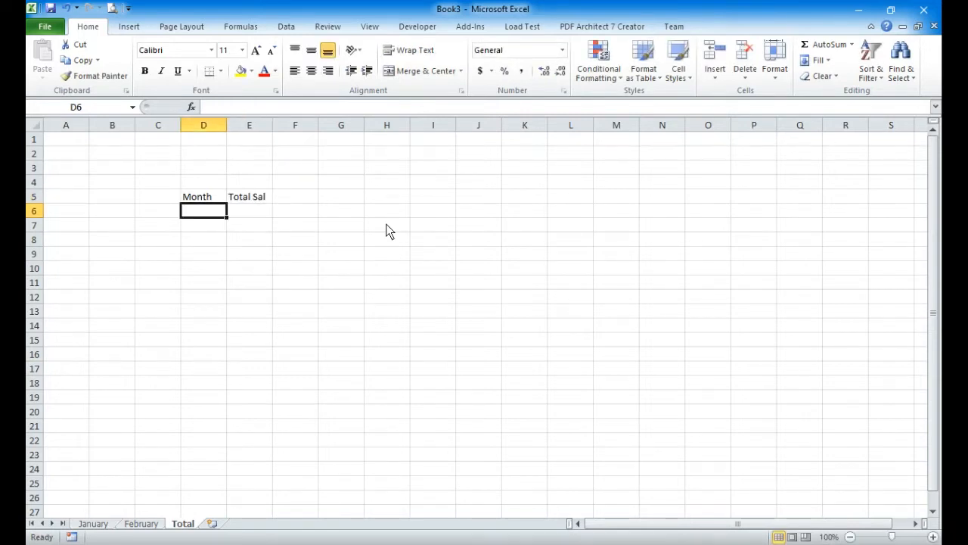
Step: List January and February under the Month header in D6 and D7
{"action": "type", "text": "January"}
{"action": "key", "text": "Return"}
{"action": "type", "text": "Februa"}
{"action": "type", "text": "ry"}
{"action": "key", "text": "Return"}
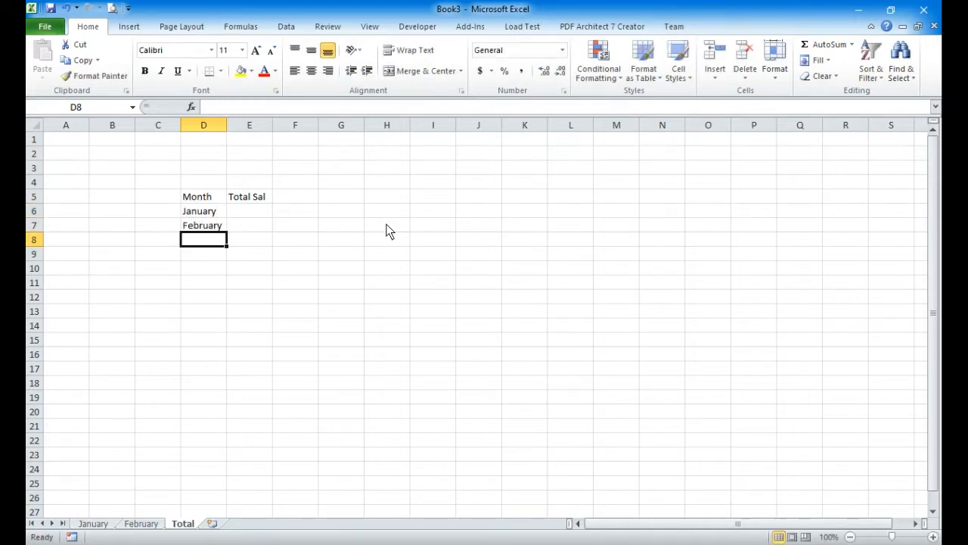
Step: Label the sum row of the summary table by entering Total in D9
{"action": "key", "text": "Up"}
{"action": "key", "text": "Up"}
{"action": "key", "text": "Right"}
{"action": "key", "text": "Down"}
{"action": "key", "text": "Down"}
{"action": "key", "text": "Down"}
{"action": "key", "text": "Left"}
{"action": "type", "text": "Total"}
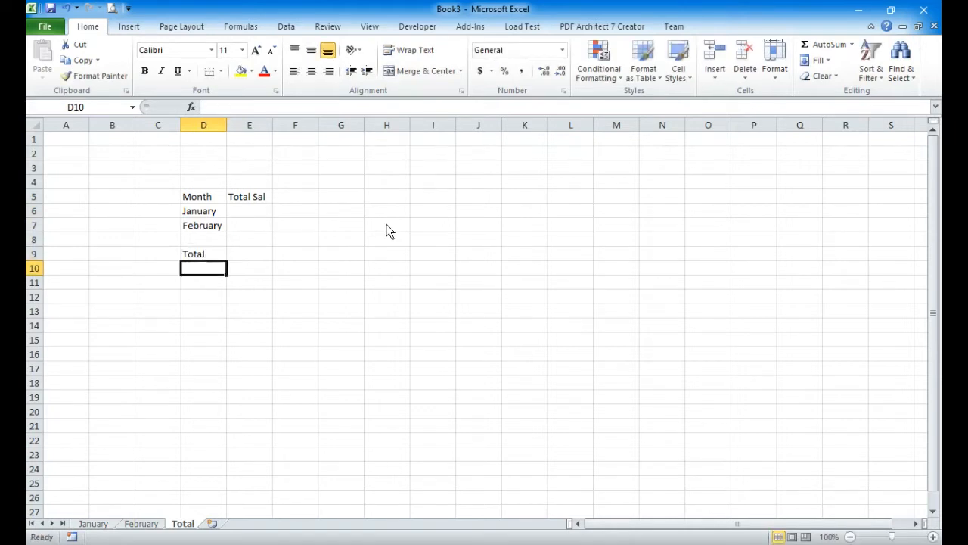
Step: Widen column D of the Total sheet slightly
{"action": "key", "text": "Right"}
{"action": "key", "text": "Up"}
{"action": "key", "text": "Up"}
{"action": "key", "text": "Up"}
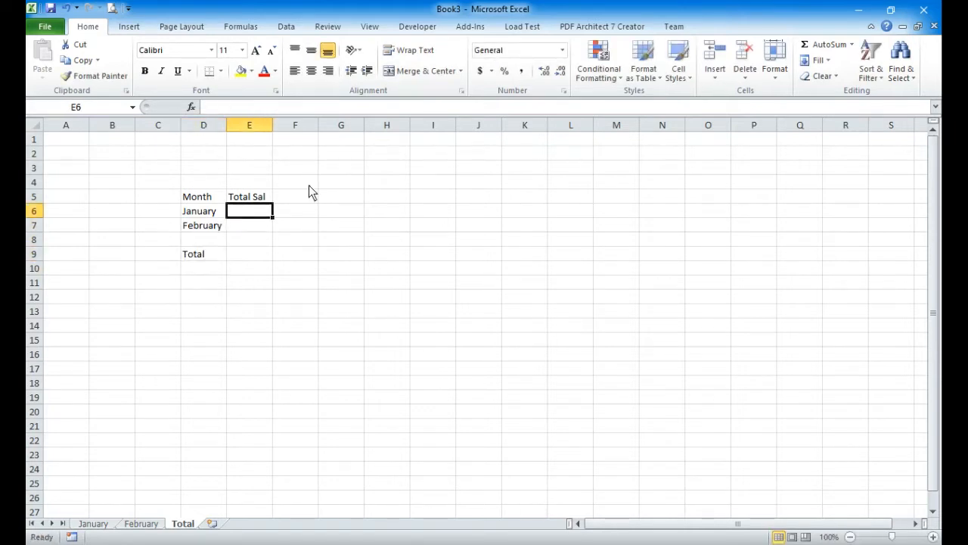
{"action": "left_click_drag", "start_coordinate": [227, 130], "coordinate": [245, 128]}
{"action": "left_click", "coordinate": [350, 199]}
Step: Examine the salary sums in F11 of the January and February sheets and the matching cells E6:E9 on the Total sheet
{"action": "left_click", "coordinate": [95, 523]}
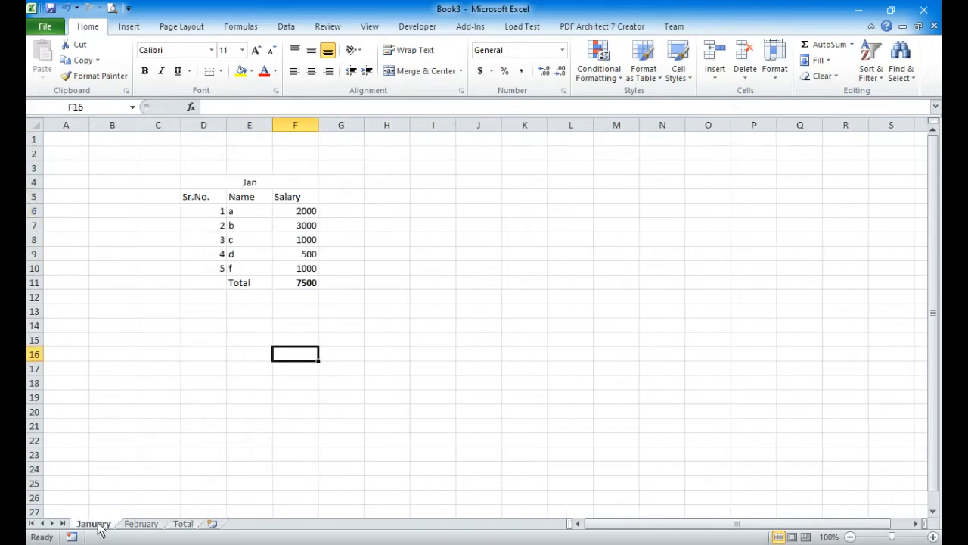
{"action": "left_click", "coordinate": [307, 286]}
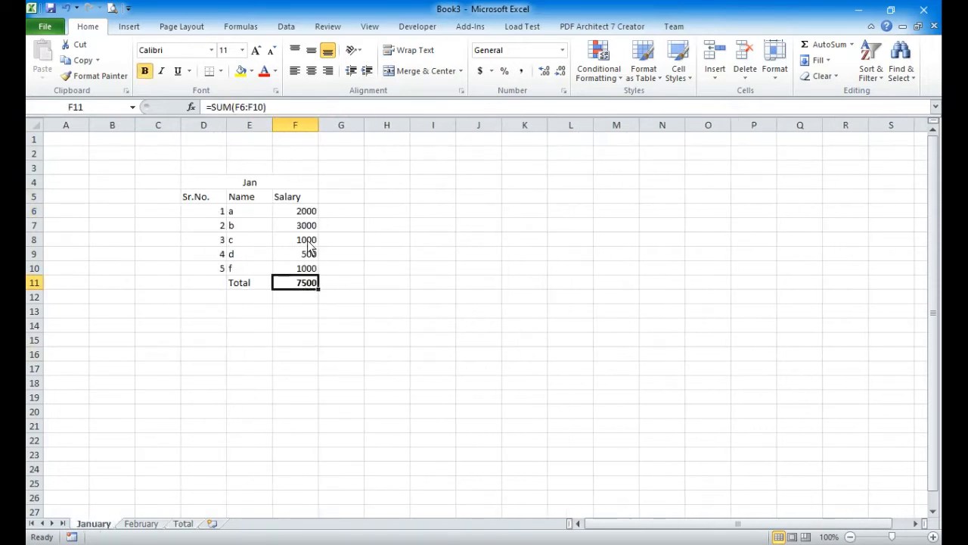
{"action": "left_click", "coordinate": [149, 525]}
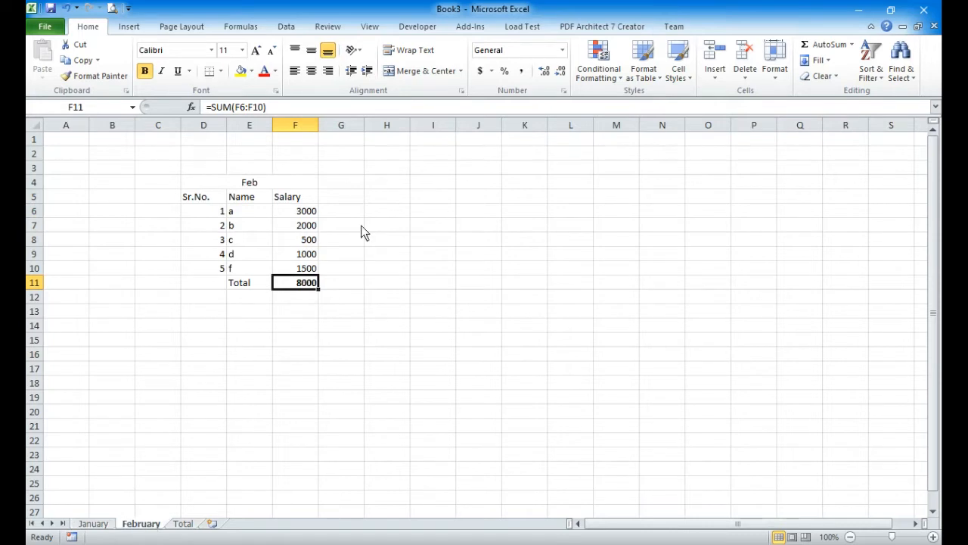
{"action": "left_click", "coordinate": [348, 284]}
{"action": "left_click", "coordinate": [315, 285]}
{"action": "left_click", "coordinate": [183, 525]}
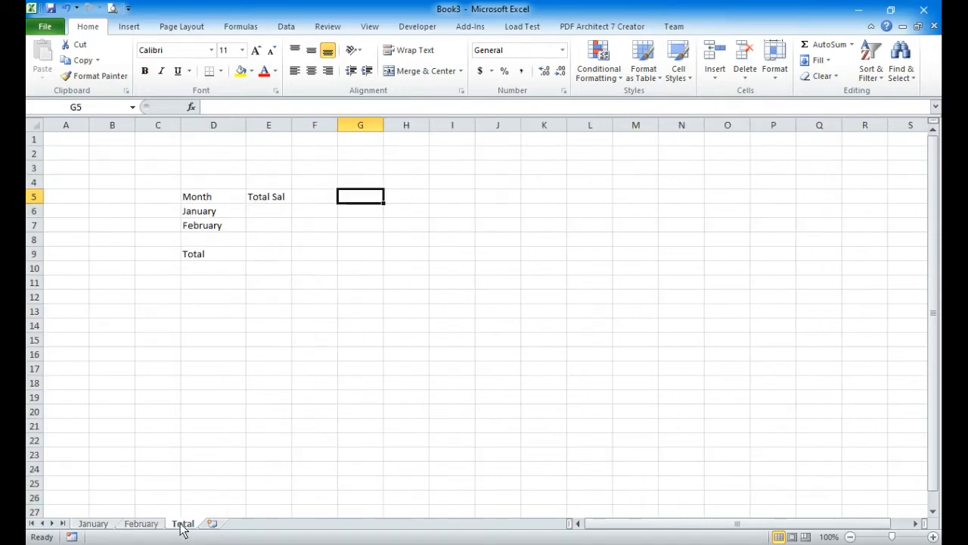
{"action": "left_click", "coordinate": [229, 215]}
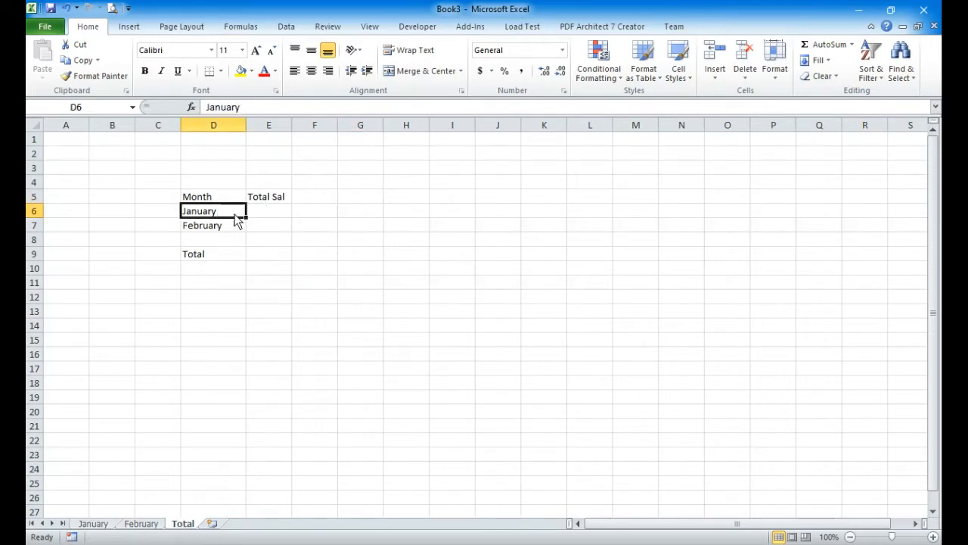
{"action": "left_click", "coordinate": [270, 211]}
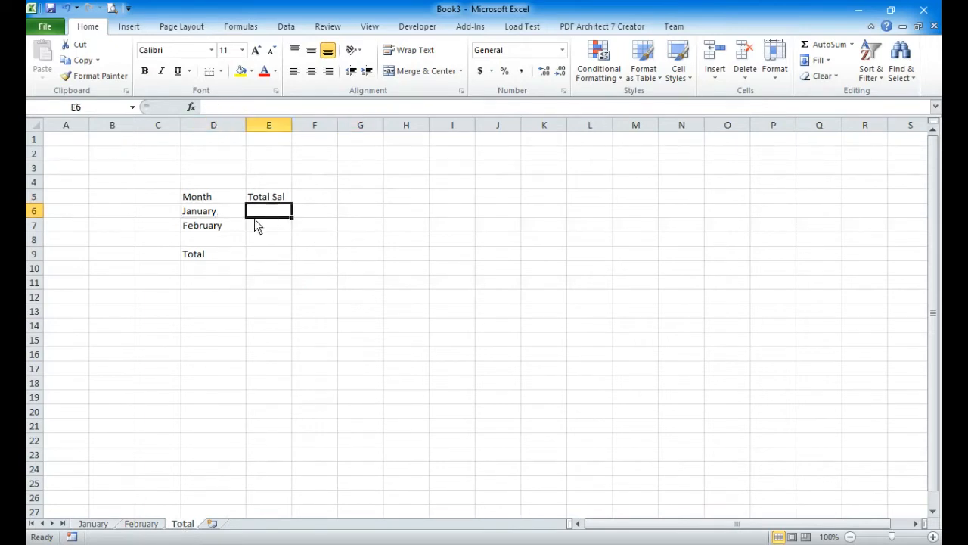
{"action": "left_click", "coordinate": [218, 227]}
{"action": "left_click", "coordinate": [263, 225]}
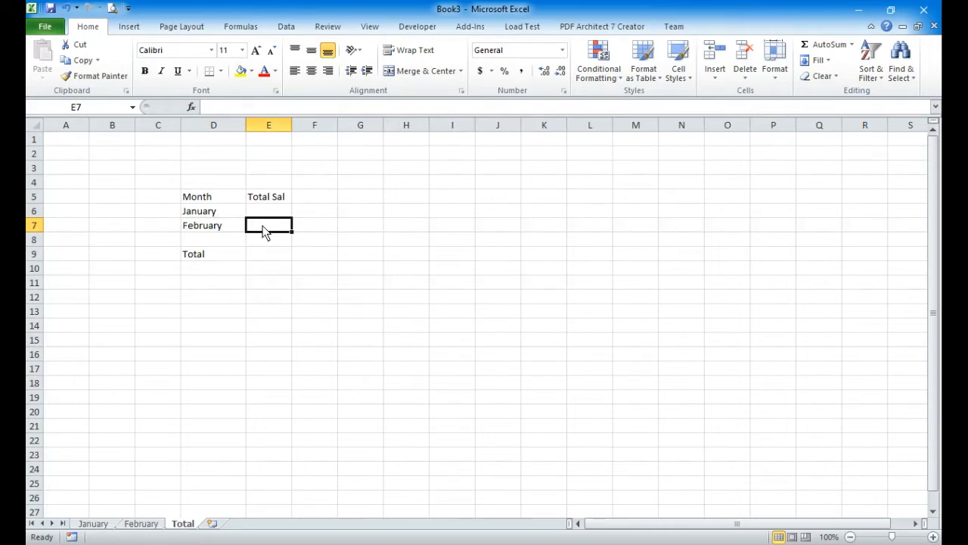
{"action": "left_click", "coordinate": [262, 253]}
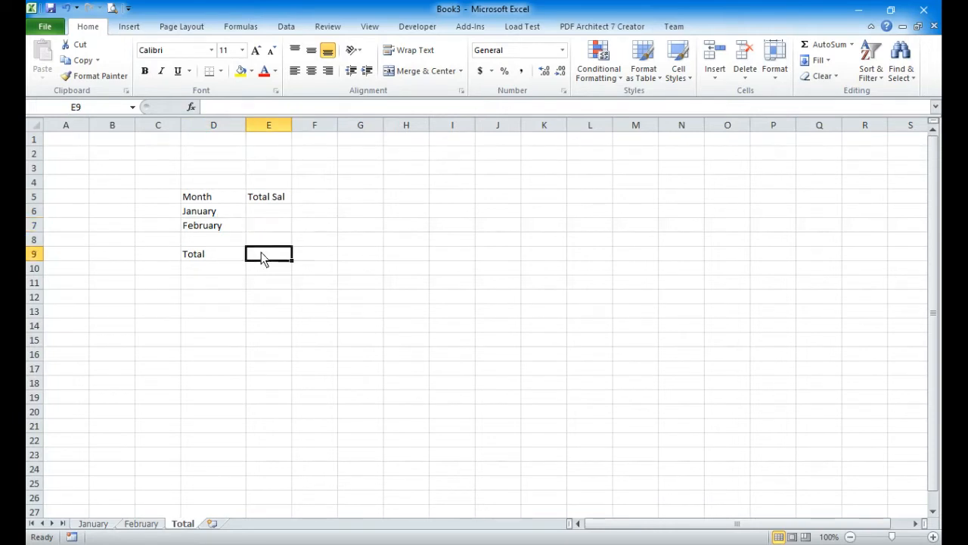
{"action": "left_click_drag", "start_coordinate": [274, 210], "coordinate": [276, 265]}
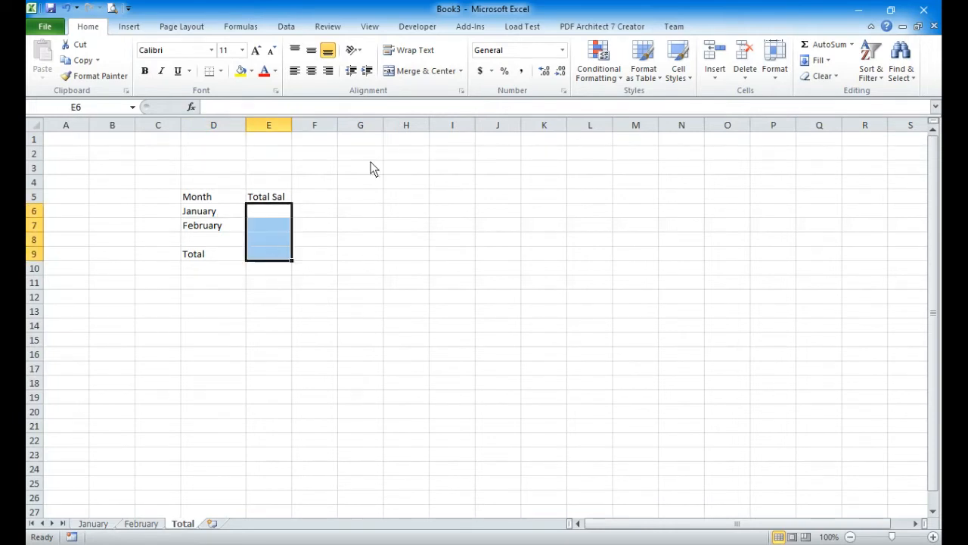
{"action": "left_click", "coordinate": [830, 44]}
{"action": "left_click", "coordinate": [434, 274]}
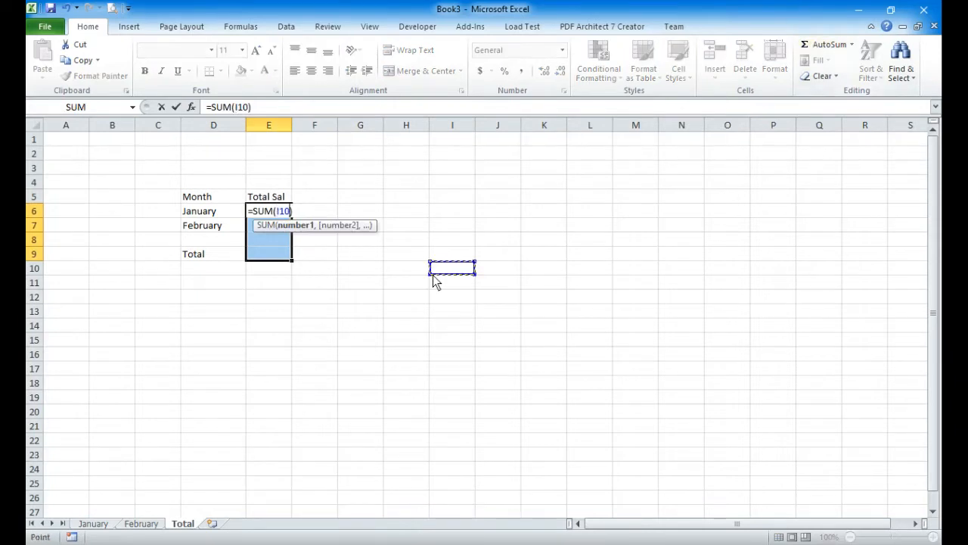
{"action": "key", "text": "Escape"}
{"action": "left_click", "coordinate": [283, 278]}
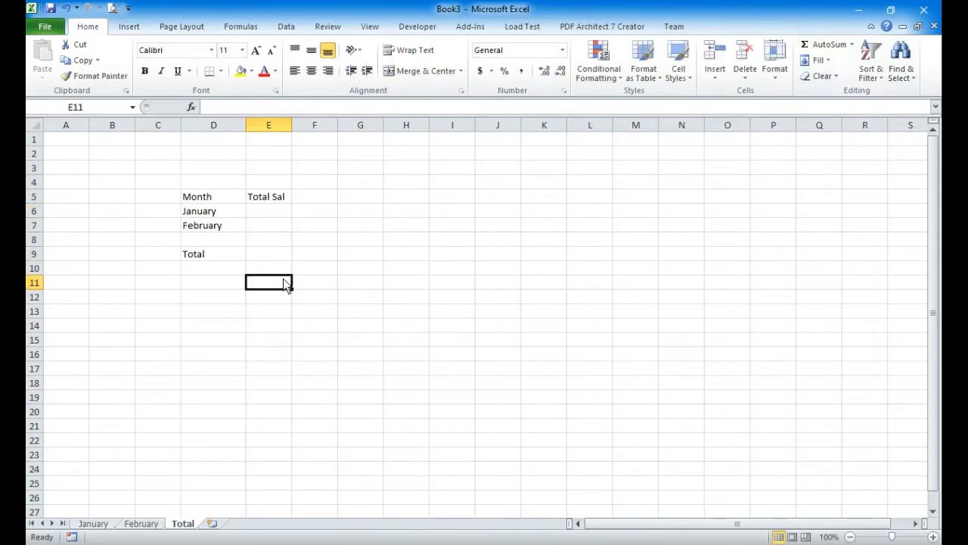
{"action": "left_click", "coordinate": [271, 242]}
{"action": "left_click_drag", "start_coordinate": [267, 212], "coordinate": [270, 256]}
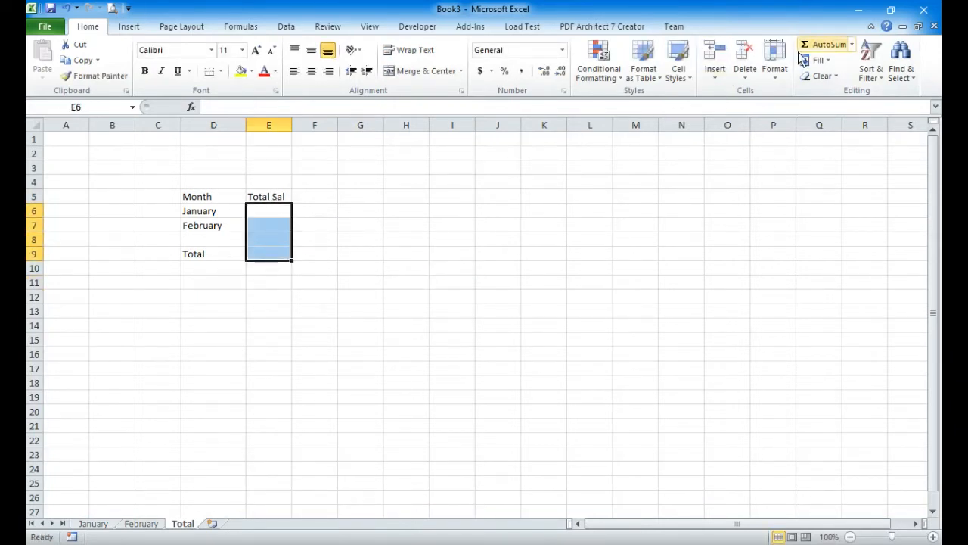
Step: Sum the January and February totals in E9 of the Total sheet with =SUM(E6:E7)
{"action": "left_click", "coordinate": [269, 254]}
{"action": "type", "text": "=sum("}
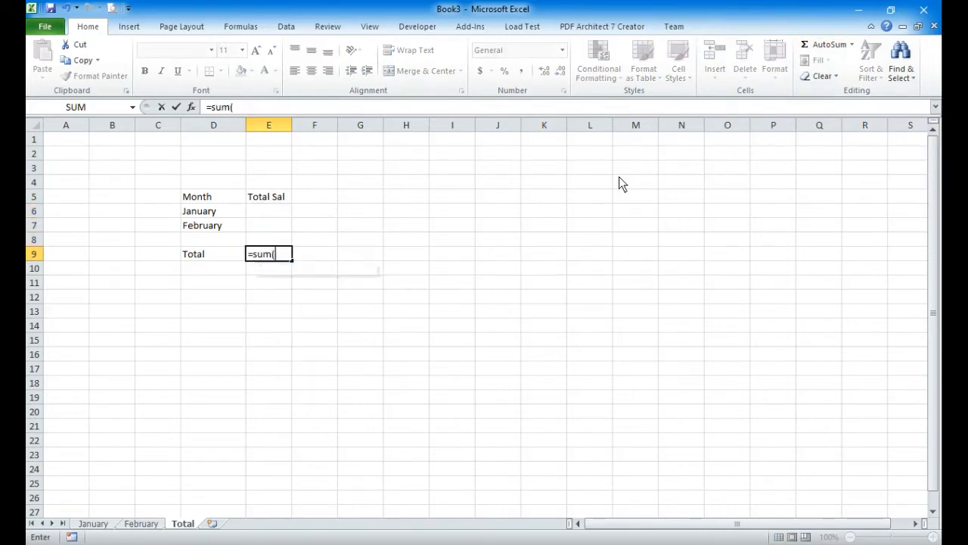
{"action": "left_click", "coordinate": [261, 212]}
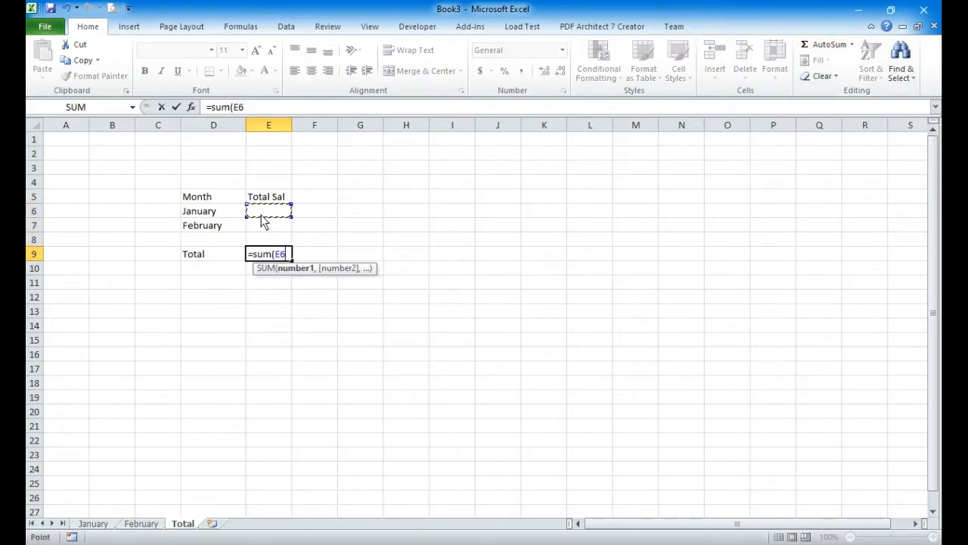
{"action": "left_click_drag", "start_coordinate": [261, 232], "coordinate": [261, 231]}
{"action": "type", "text": ")"}
{"action": "key", "text": "Return"}
{"action": "key", "text": "Up"}
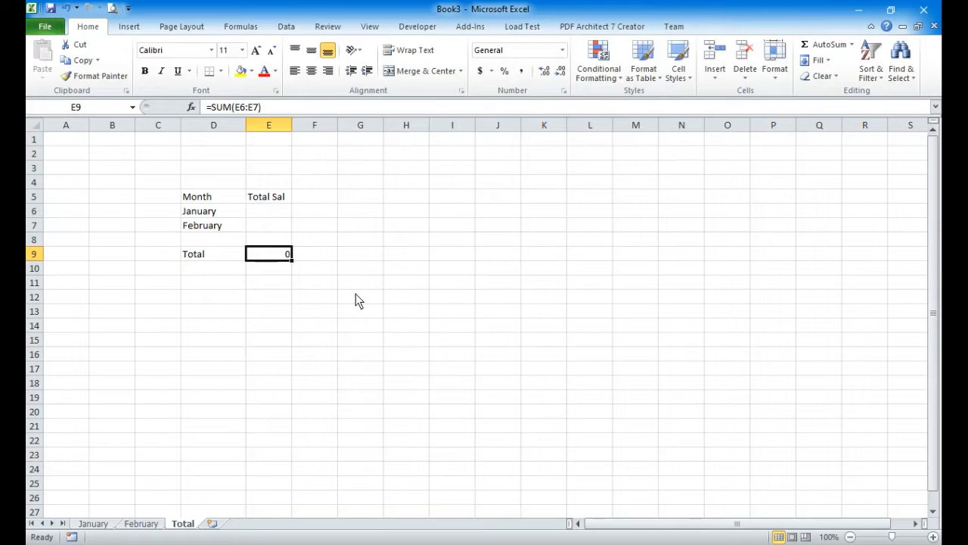
Step: Examine the salary sum in F11 of the January sheet and the matching January cell E6 on the Total sheet
{"action": "left_click", "coordinate": [95, 523]}
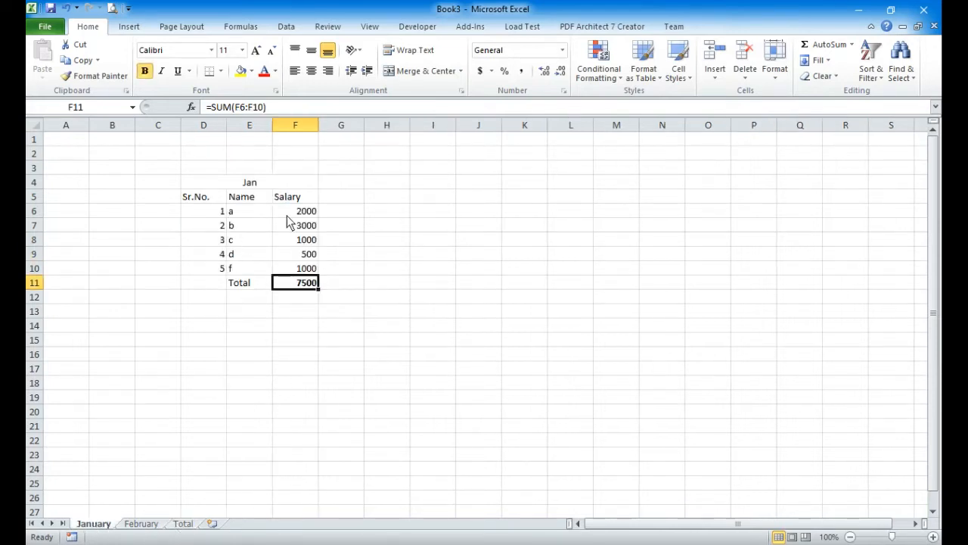
{"action": "left_click", "coordinate": [349, 259]}
{"action": "left_click", "coordinate": [304, 286]}
{"action": "left_click", "coordinate": [183, 524]}
{"action": "left_click", "coordinate": [269, 216]}
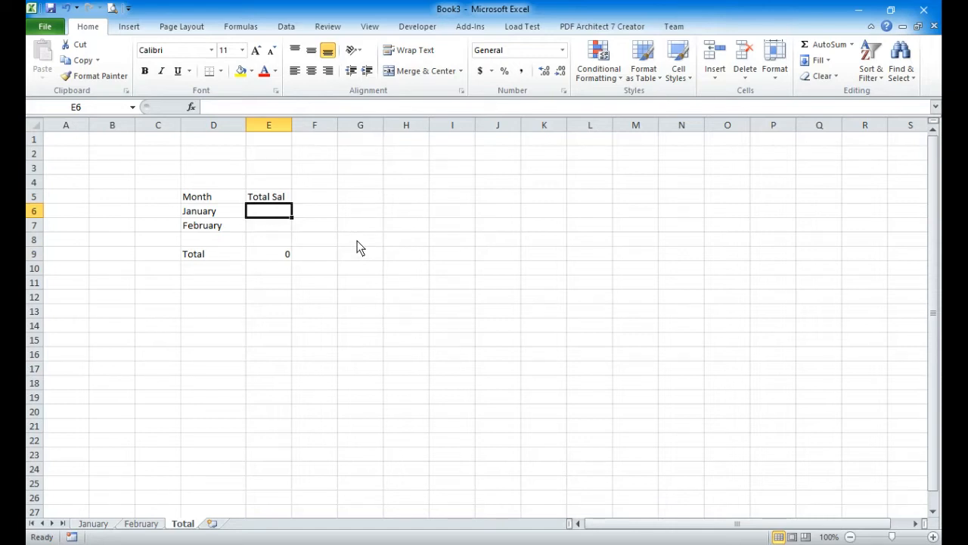
{"action": "type", "text": "="}
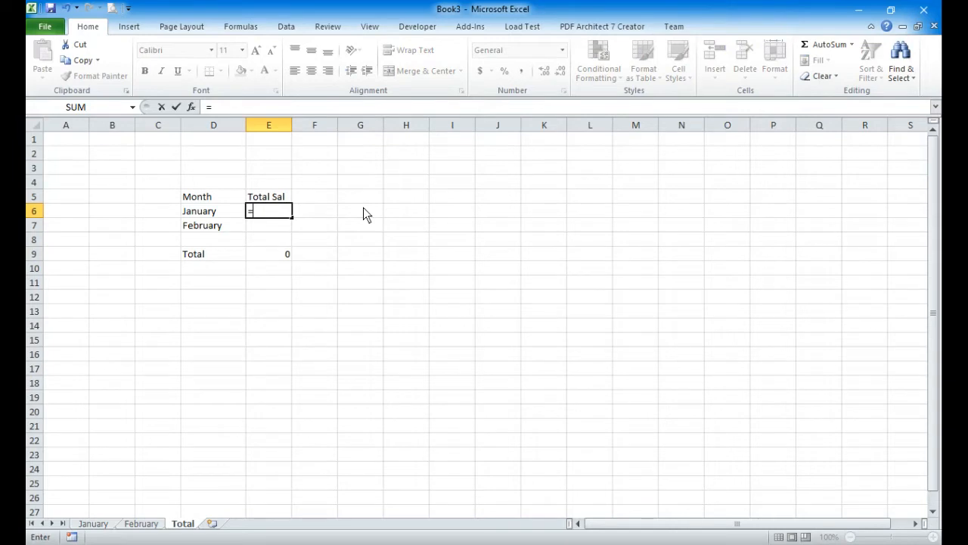
{"action": "key", "text": "Escape"}
{"action": "left_click", "coordinate": [344, 195]}
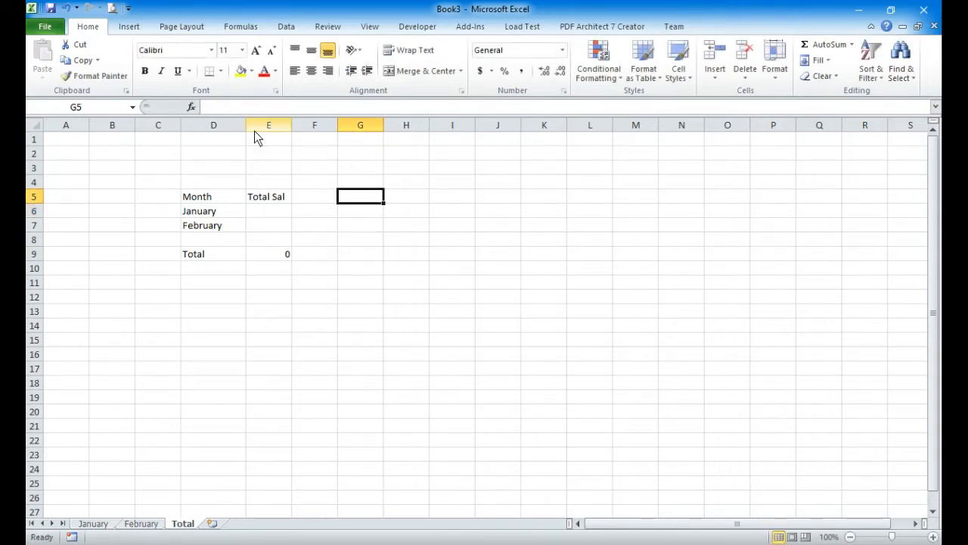
Step: Compare the cell addresses of the January entry on the Total sheet and the salary sum on the January sheet
{"action": "left_click", "coordinate": [259, 213]}
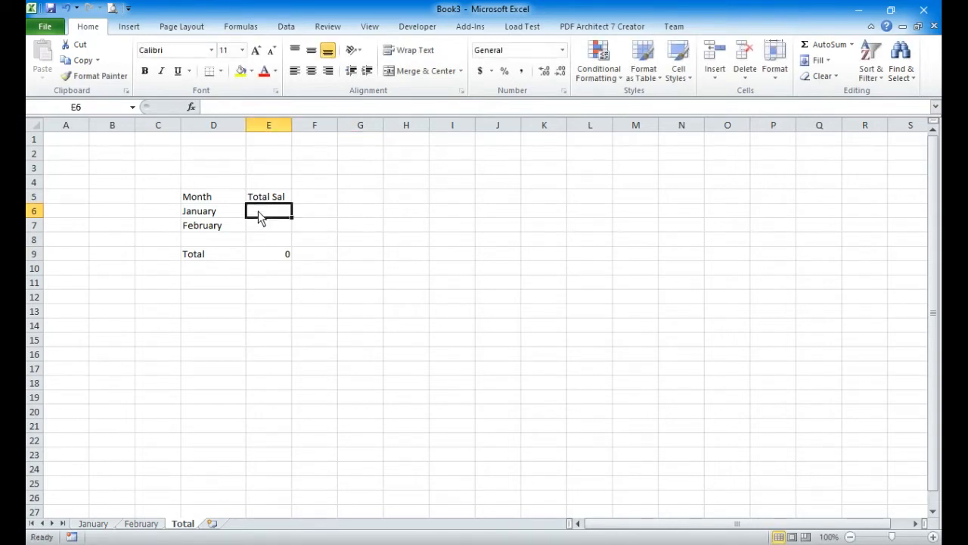
{"action": "left_click", "coordinate": [81, 108]}
{"action": "left_click", "coordinate": [303, 213]}
{"action": "left_click", "coordinate": [260, 213]}
{"action": "left_click", "coordinate": [94, 524]}
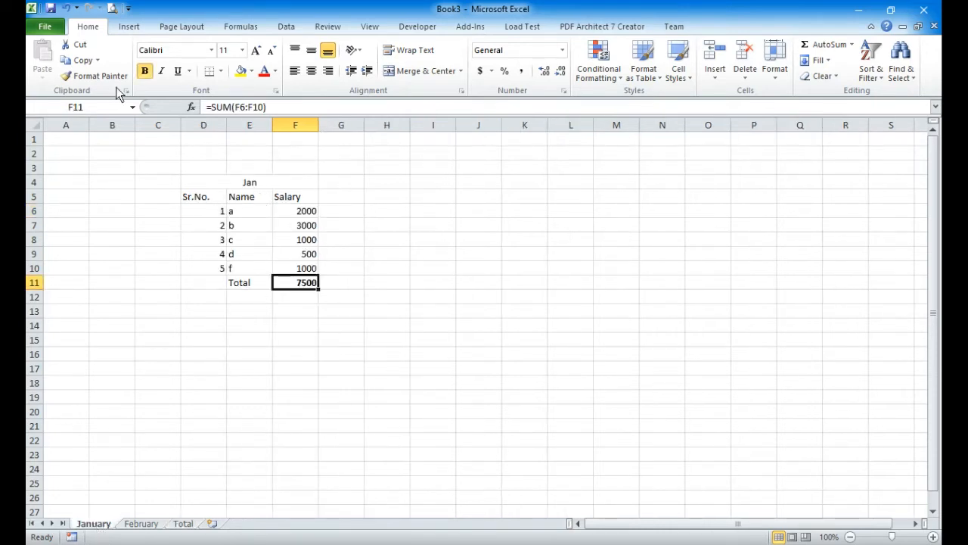
{"action": "left_click", "coordinate": [75, 108]}
{"action": "key", "text": "Escape"}
{"action": "left_click", "coordinate": [336, 287]}
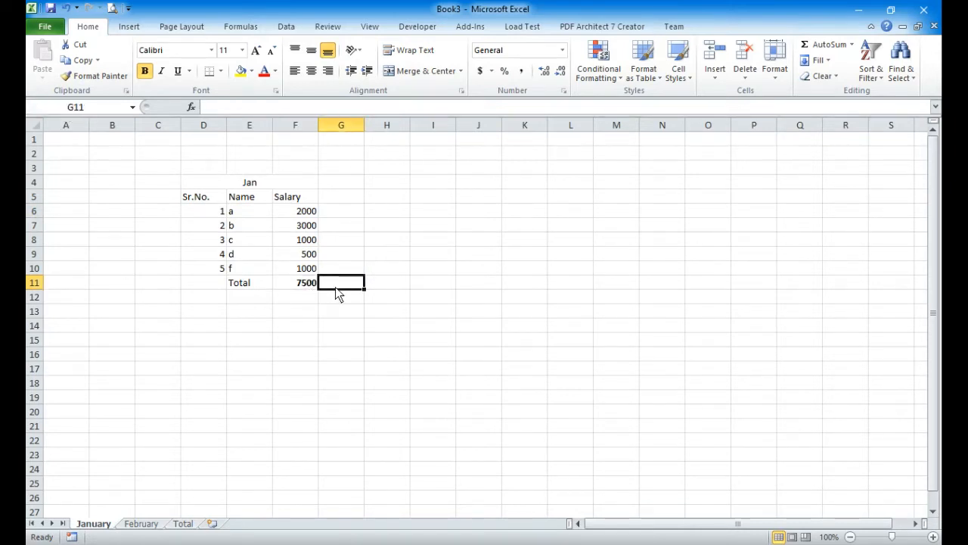
{"action": "left_click", "coordinate": [299, 288]}
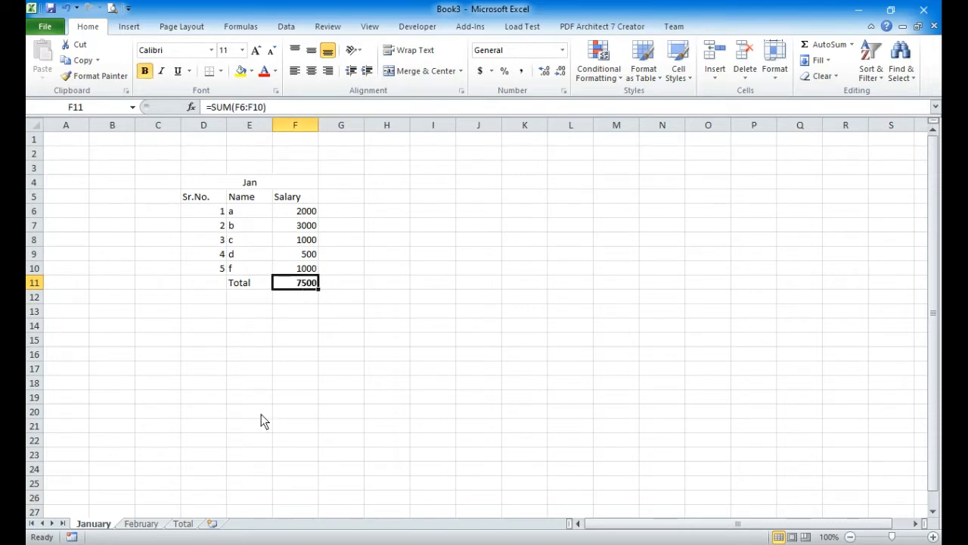
{"action": "left_click", "coordinate": [183, 524]}
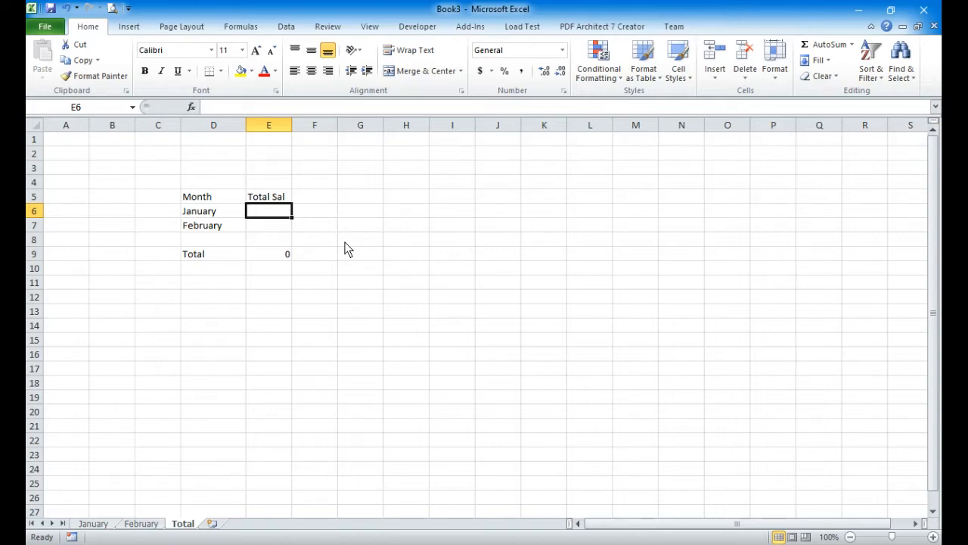
Step: Switch to the linking notes in Notepad and review the link formula syntax =SheetName!CellReference
{"action": "left_click", "coordinate": [647, 543]}
{"action": "scroll", "coordinate": [336, 265], "scroll_direction": "up", "scroll_amount": 2}
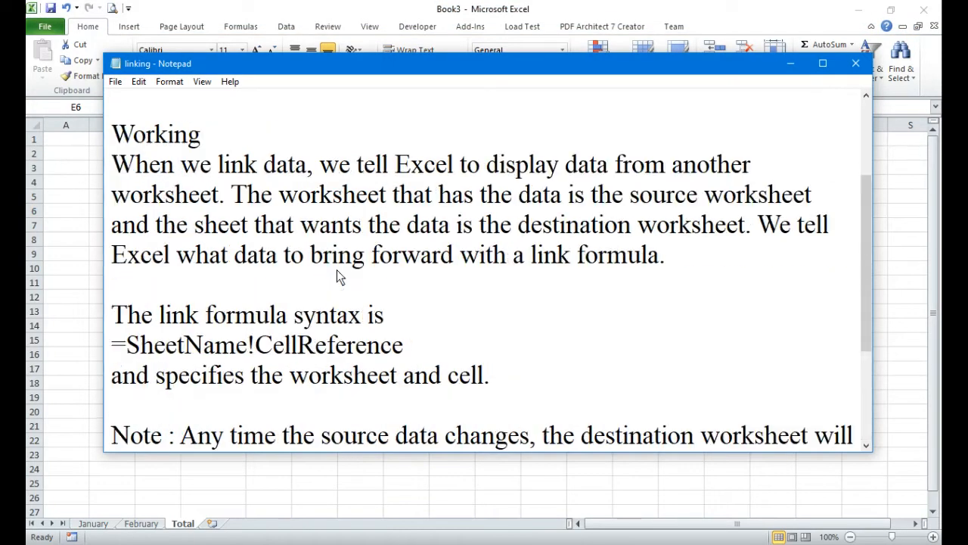
{"action": "left_click_drag", "start_coordinate": [111, 345], "coordinate": [260, 350]}
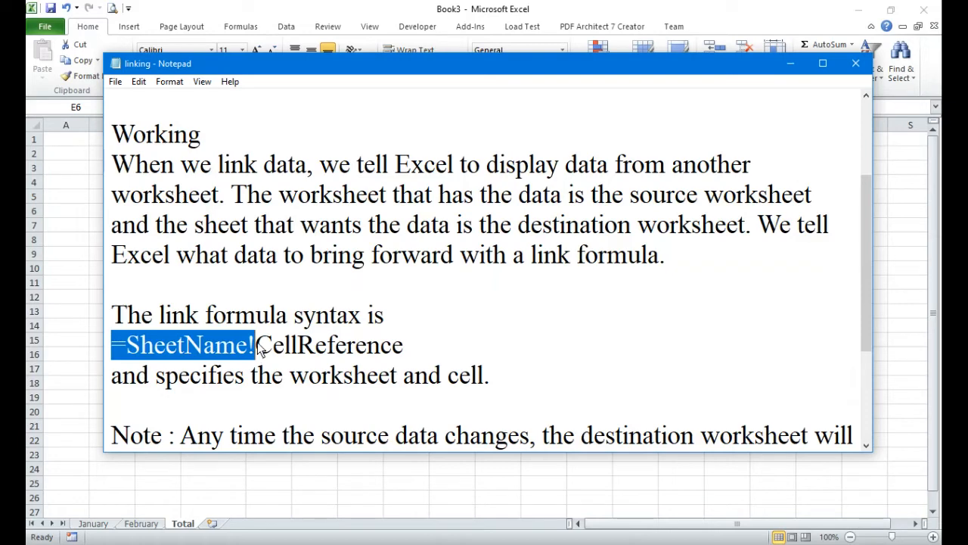
{"action": "left_click_drag", "start_coordinate": [259, 349], "coordinate": [410, 350]}
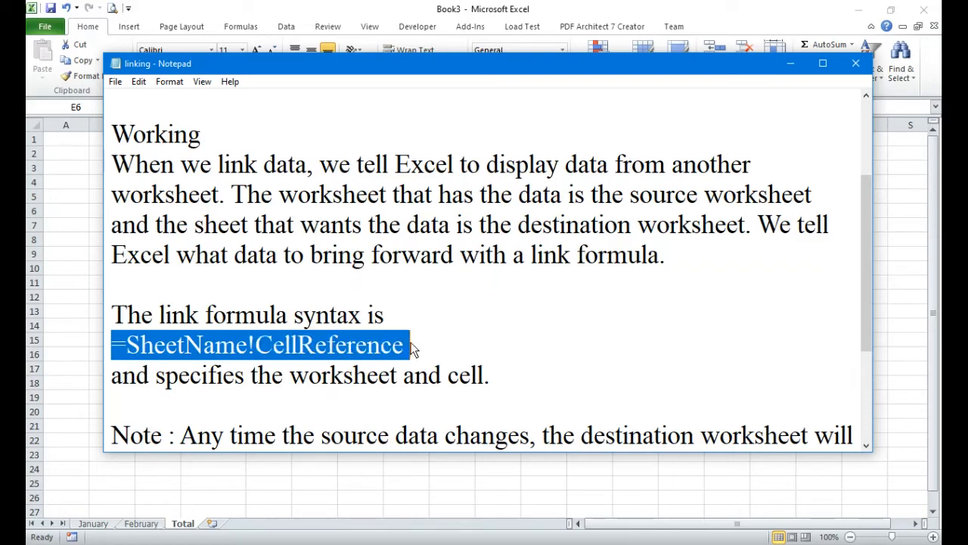
{"action": "left_click", "coordinate": [790, 61]}
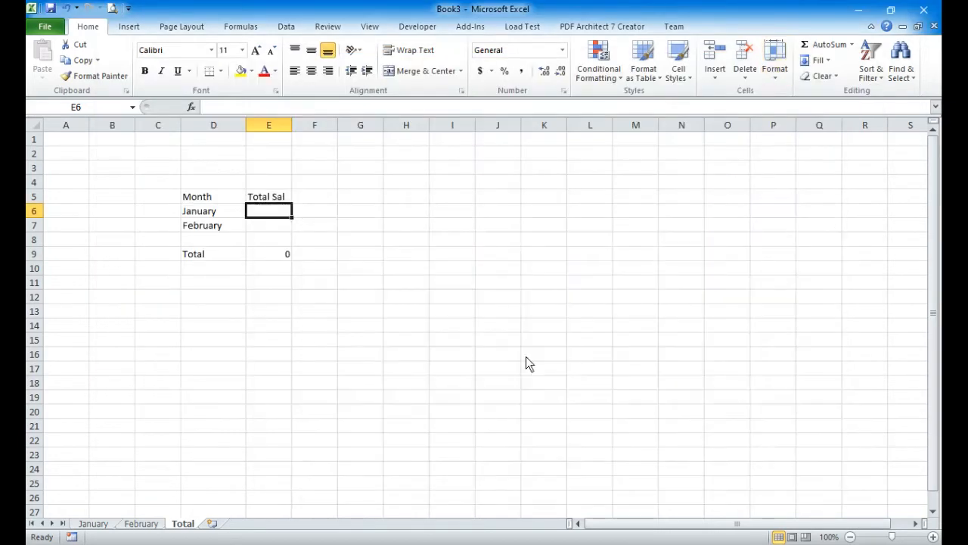
Step: Link E6 of the Total sheet to the January salary sum with the formula =January!F11
{"action": "left_click", "coordinate": [316, 218]}
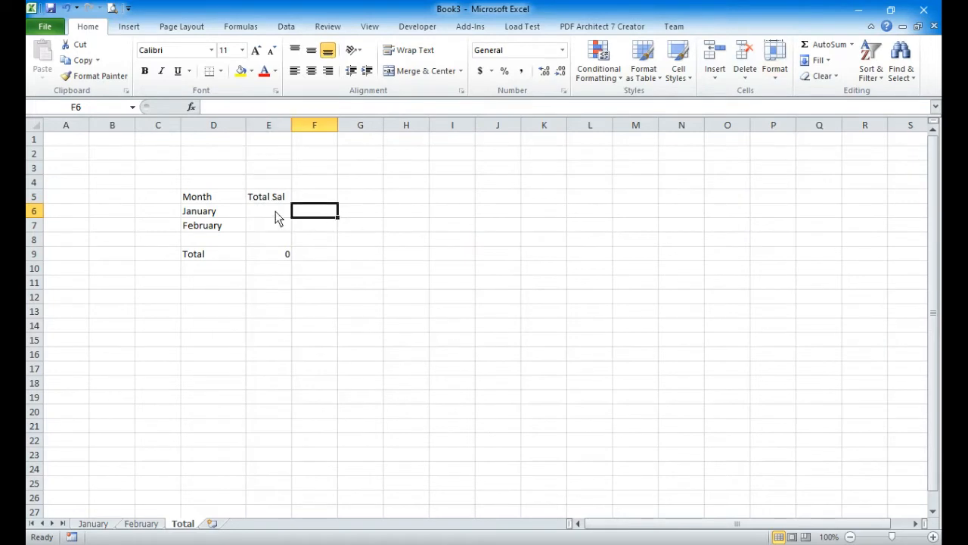
{"action": "left_click", "coordinate": [276, 216]}
{"action": "left_click", "coordinate": [202, 214]}
{"action": "left_click", "coordinate": [281, 217]}
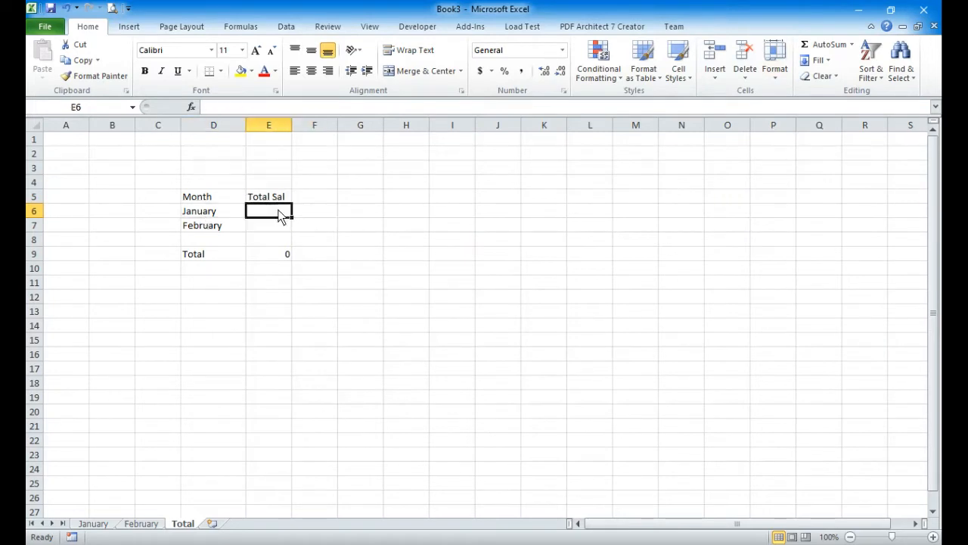
{"action": "type", "text": "="}
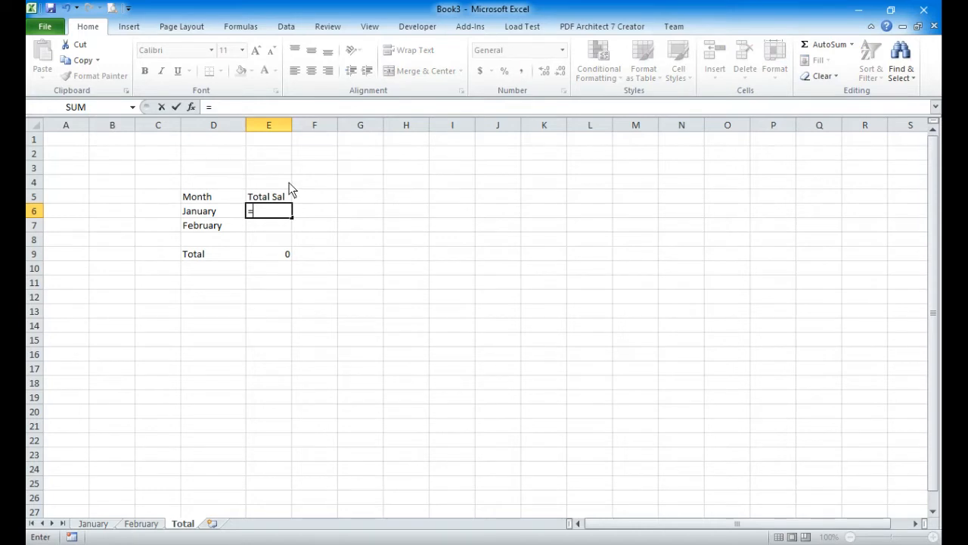
{"action": "left_click", "coordinate": [94, 524]}
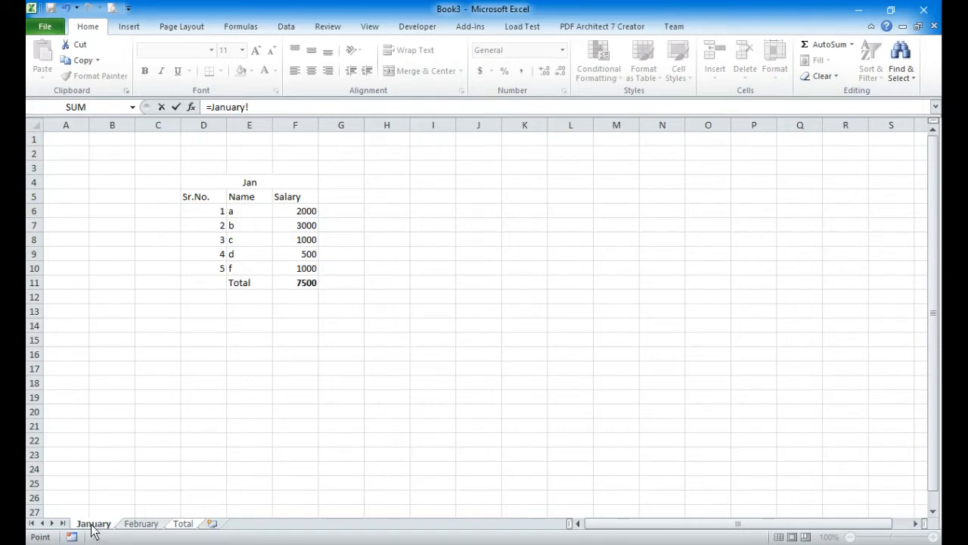
{"action": "left_click", "coordinate": [292, 290]}
{"action": "key", "text": "Return"}
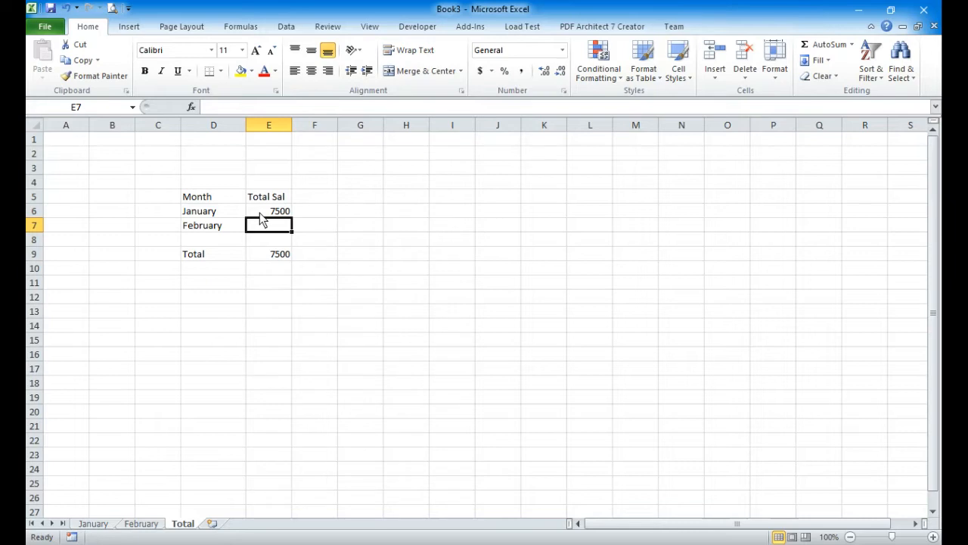
{"action": "left_click", "coordinate": [310, 212]}
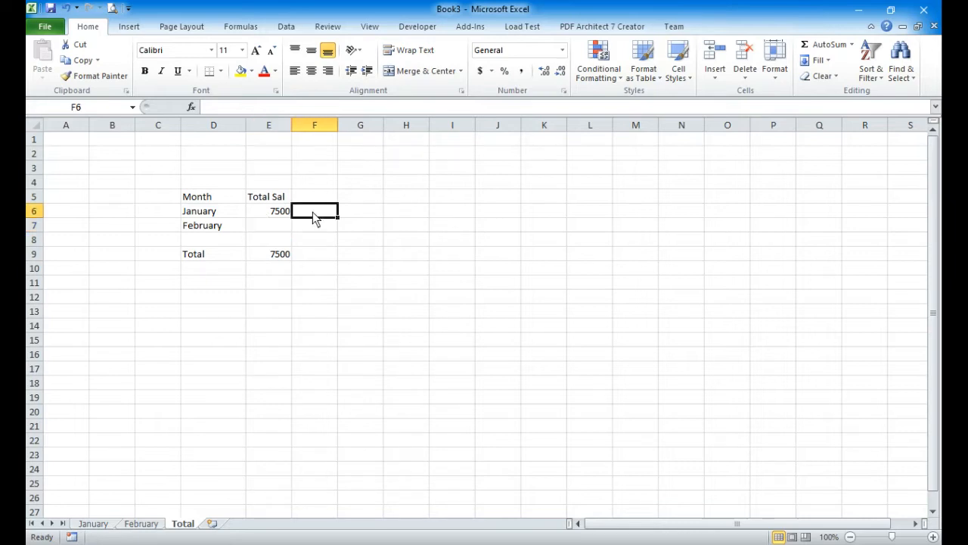
{"action": "left_click", "coordinate": [274, 214]}
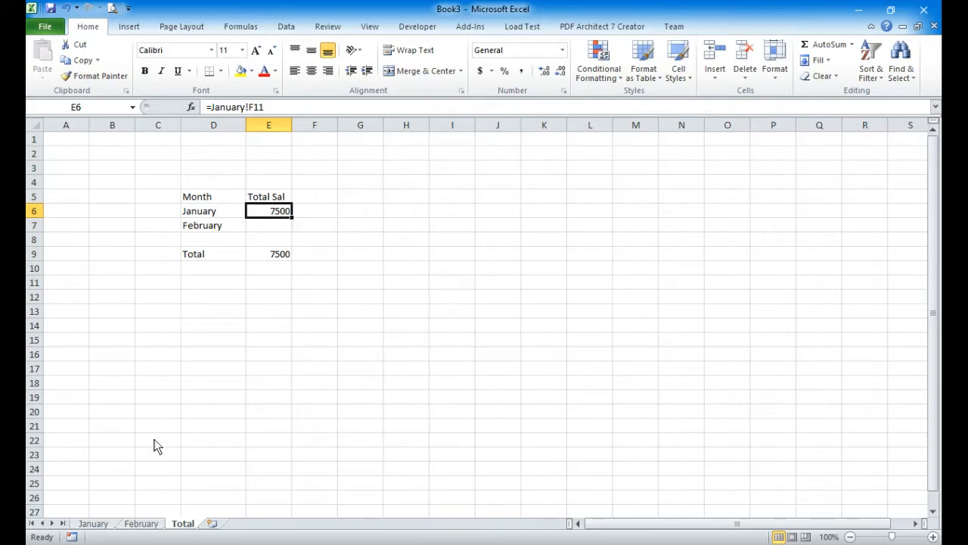
Step: Set the salary of d in F9 of the January sheet to 1000 and check the linked value on the Total sheet
{"action": "left_click", "coordinate": [93, 523]}
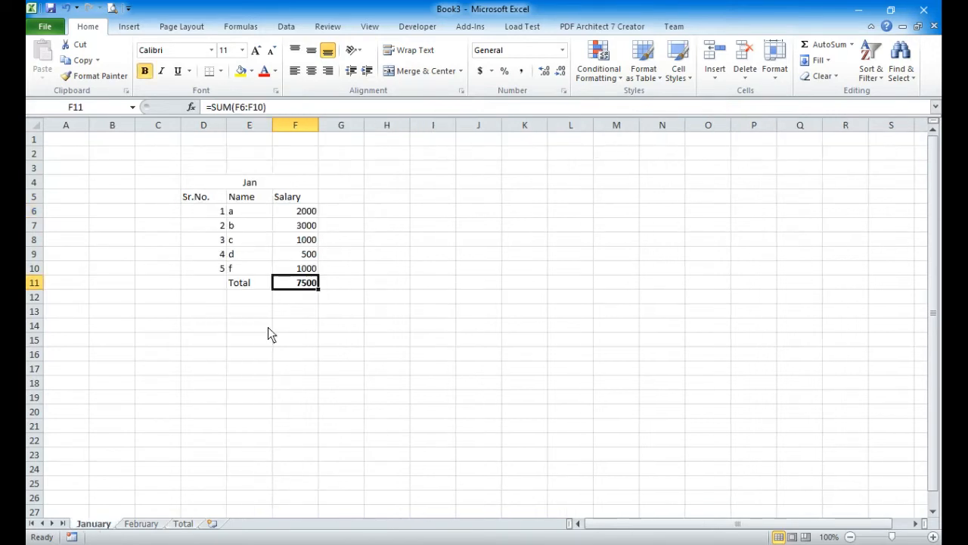
{"action": "left_click", "coordinate": [306, 257]}
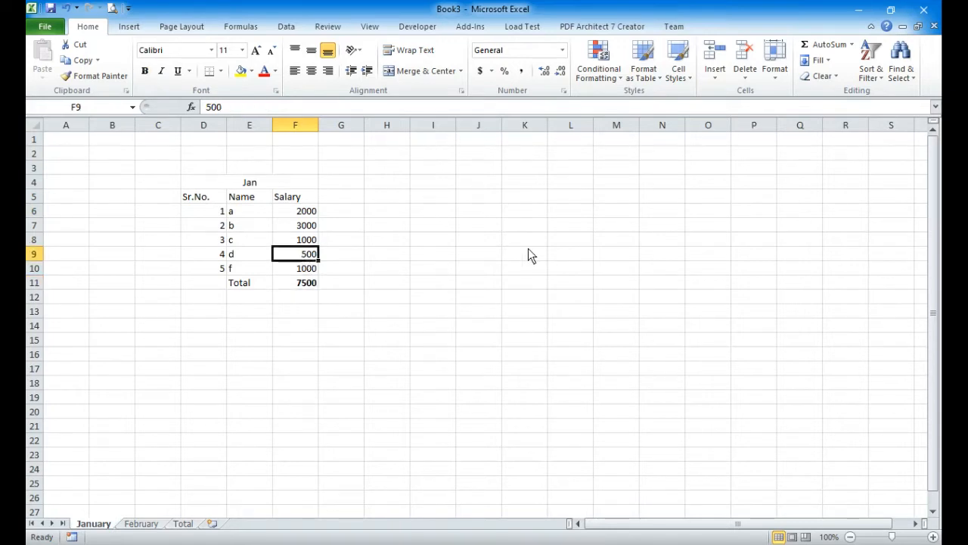
{"action": "type", "text": "1000"}
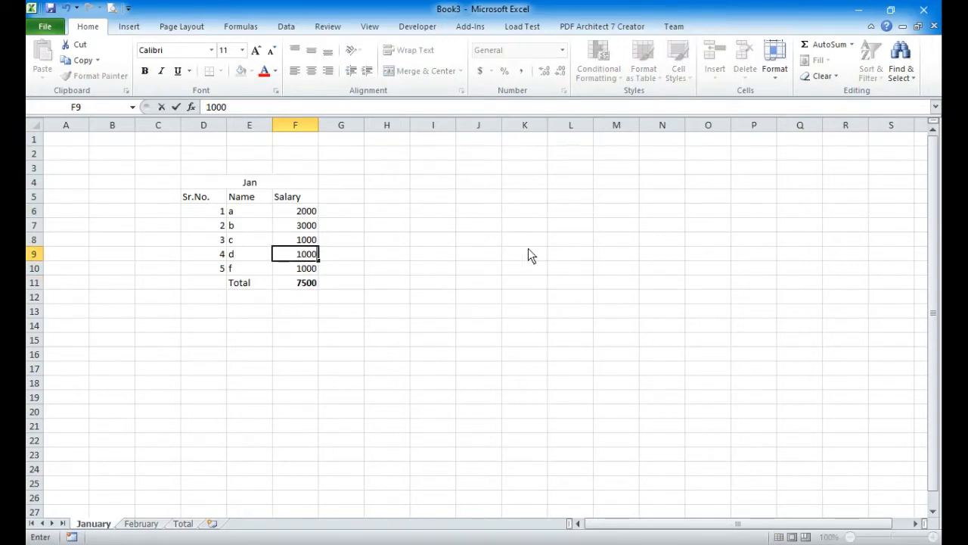
{"action": "key", "text": "Return"}
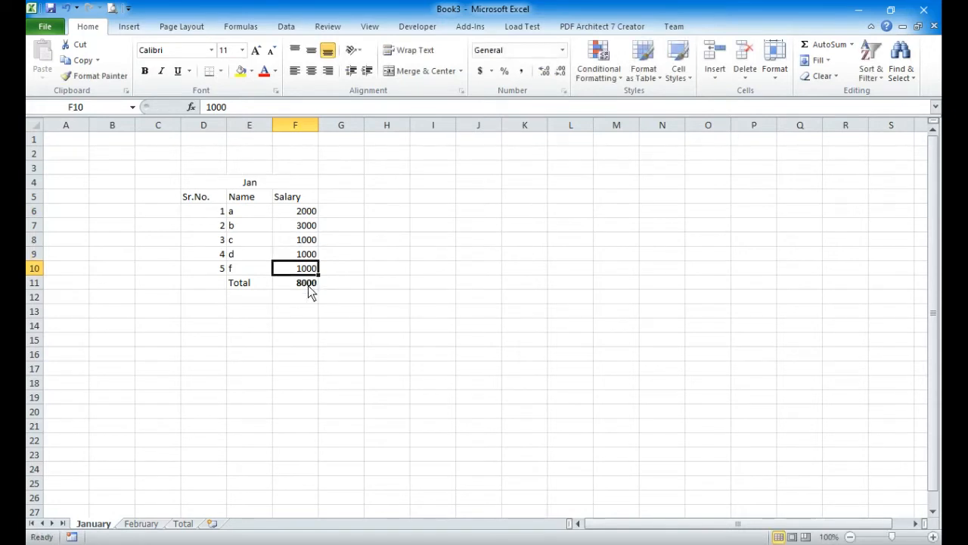
{"action": "left_click", "coordinate": [183, 524]}
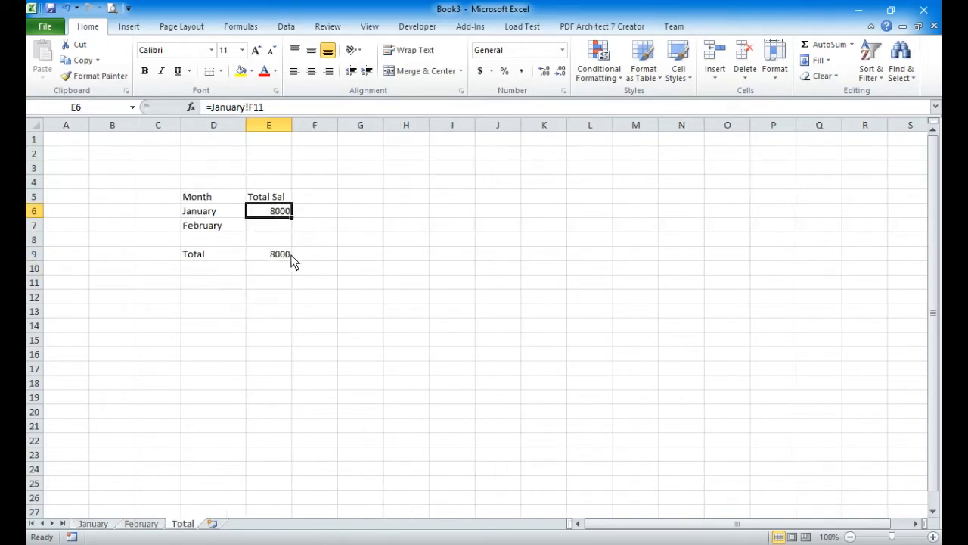
Step: Copy the salary sum in F11 of the February sheet and paste it as a link into E7 of the Total sheet
{"action": "left_click", "coordinate": [271, 230]}
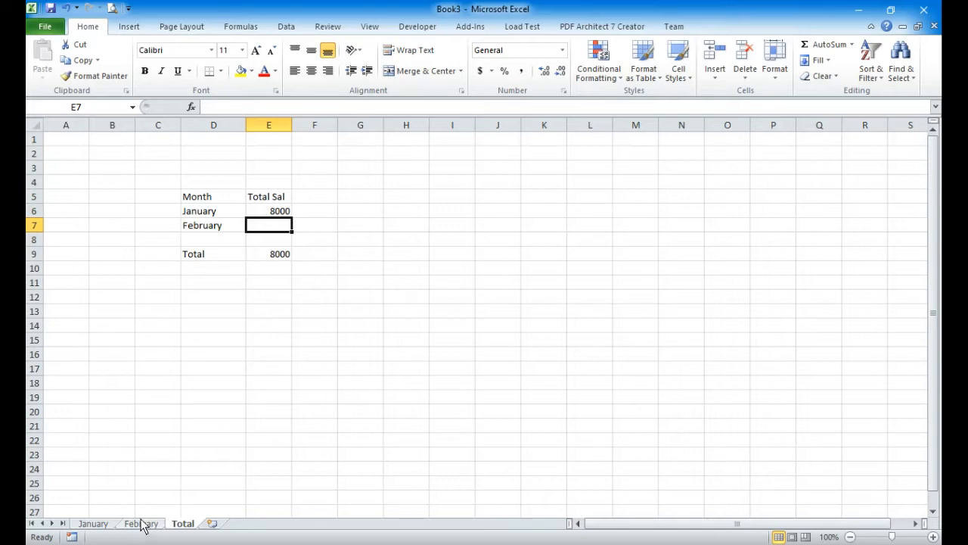
{"action": "left_click", "coordinate": [148, 526]}
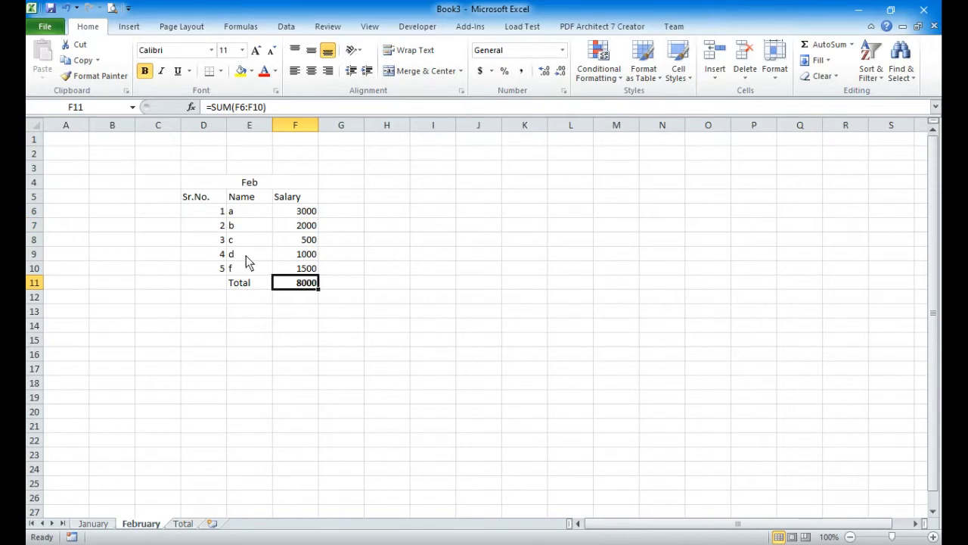
{"action": "right_click", "coordinate": [296, 285]}
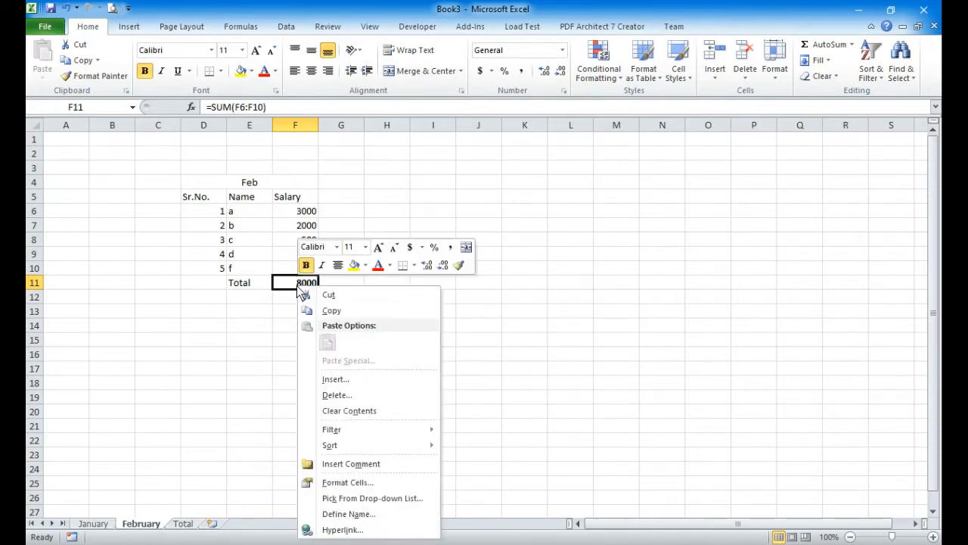
{"action": "left_click", "coordinate": [360, 313]}
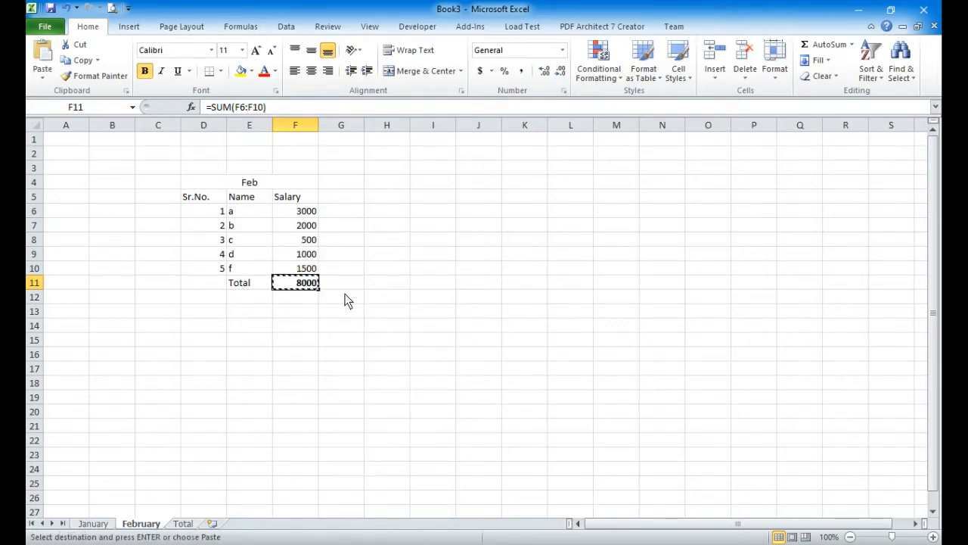
{"action": "left_click", "coordinate": [183, 524]}
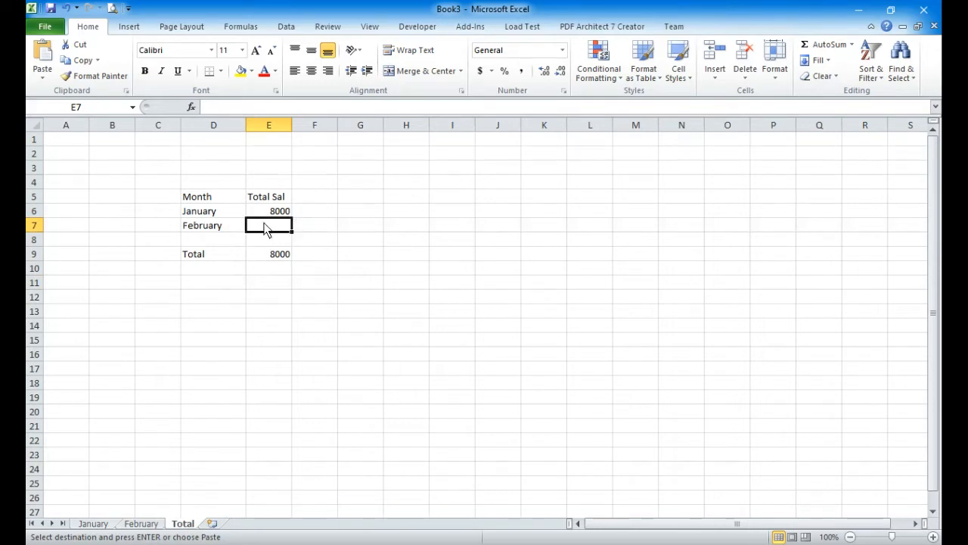
{"action": "right_click", "coordinate": [266, 230]}
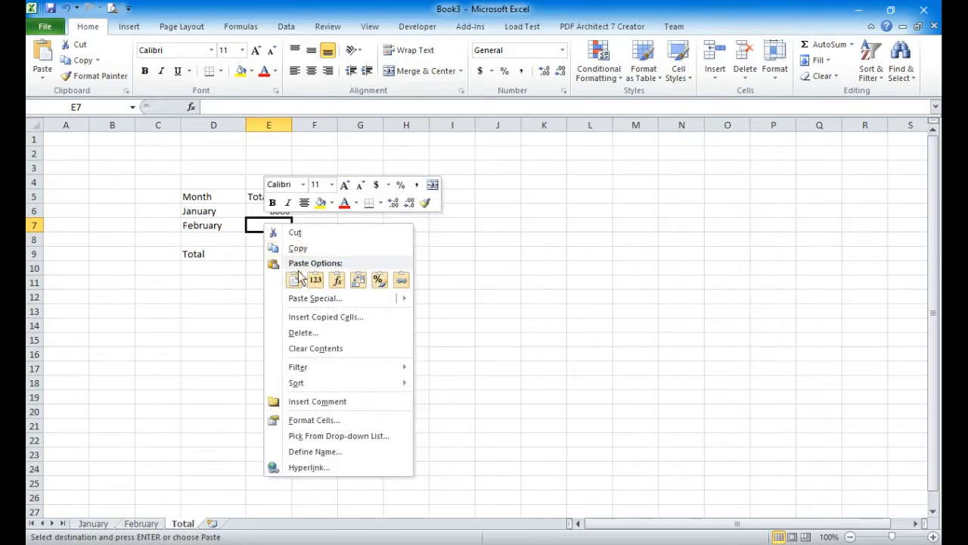
{"action": "mouse_move", "coordinate": [301, 302]}
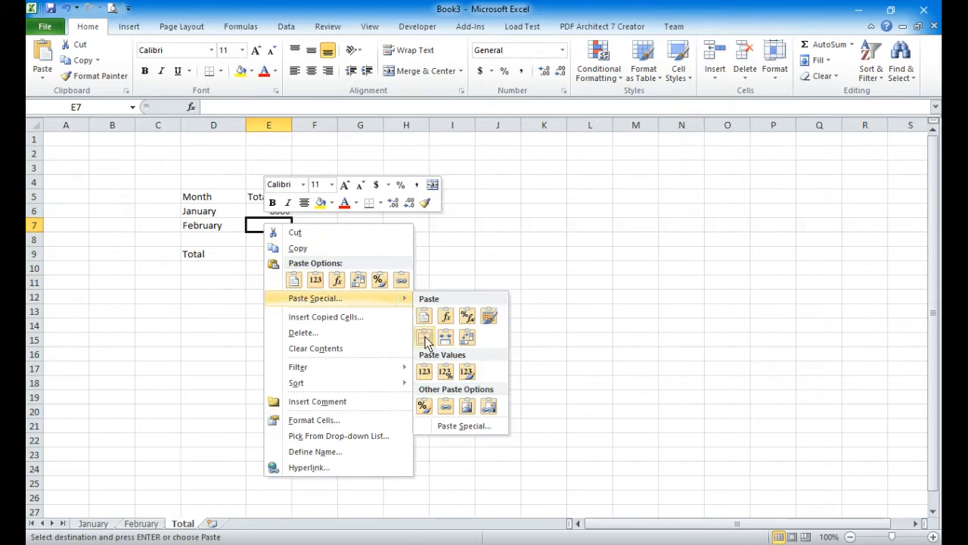
{"action": "left_click", "coordinate": [446, 408]}
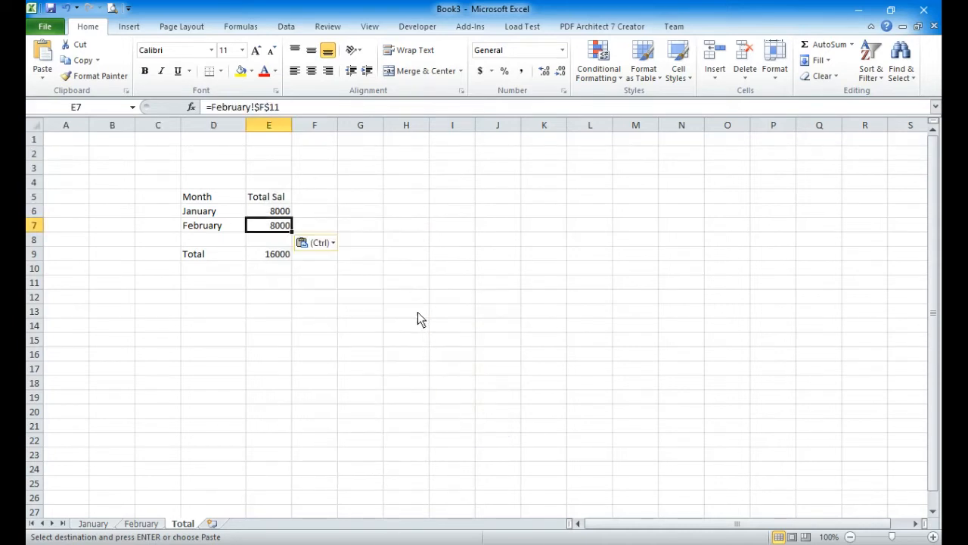
{"action": "left_click", "coordinate": [415, 320]}
Step: Examine the absolute cell reference in the February link formula in E7 of the Total sheet
{"action": "left_click", "coordinate": [277, 229]}
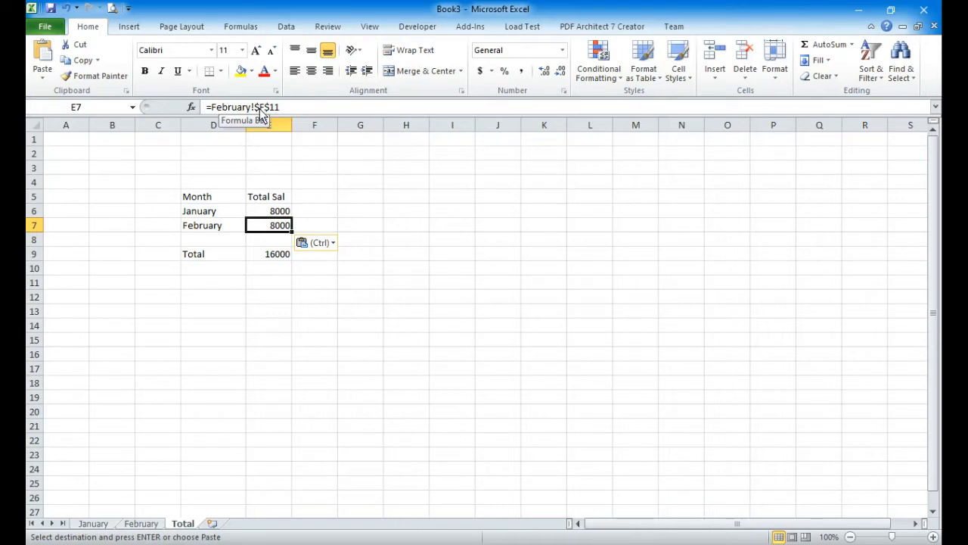
{"action": "left_click_drag", "start_coordinate": [258, 109], "coordinate": [254, 109]}
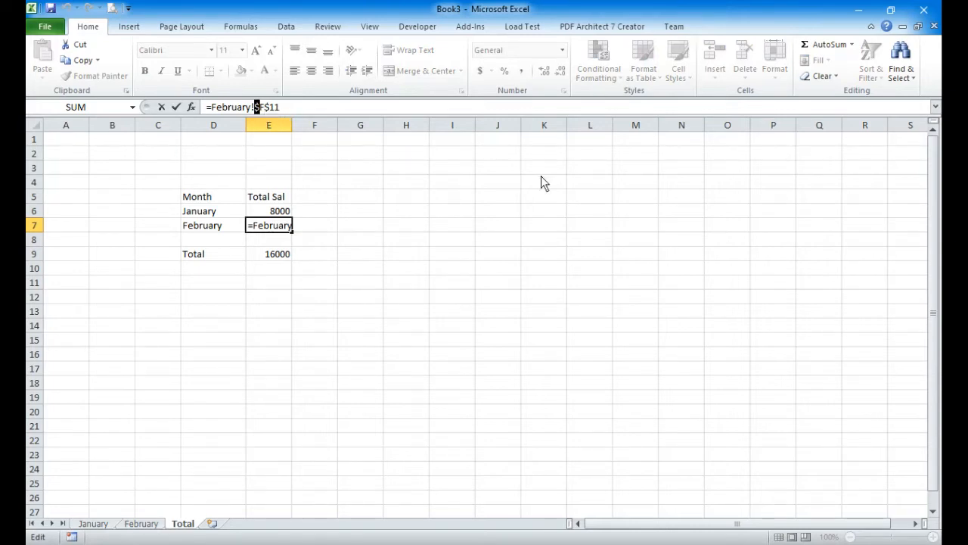
{"action": "left_click", "coordinate": [301, 106]}
{"action": "key", "text": "ctrl+Return"}
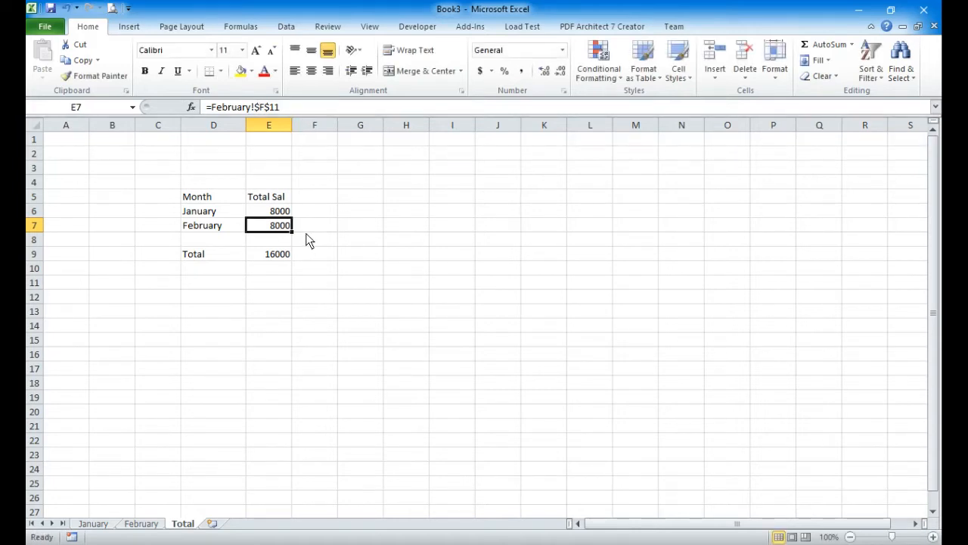
{"action": "left_click", "coordinate": [308, 271]}
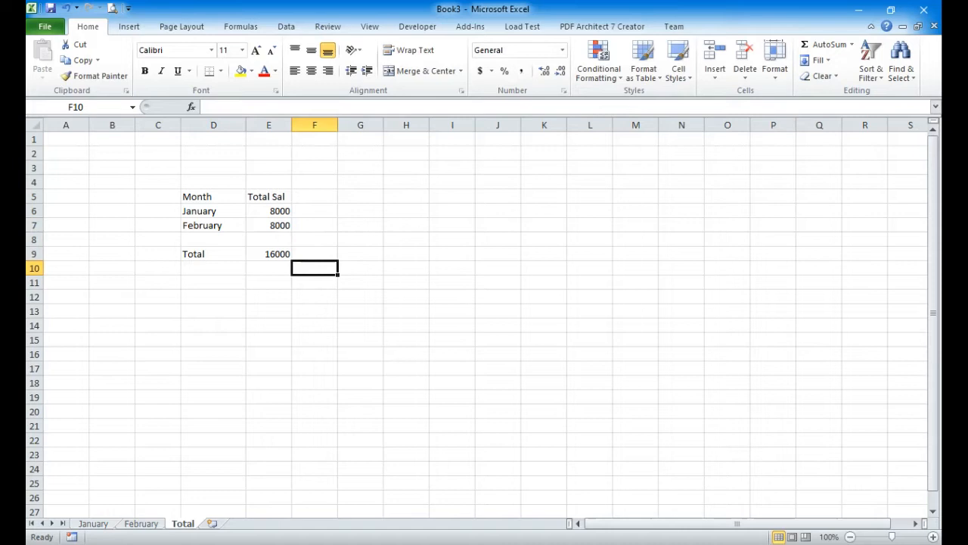
Step: Set the salary of c in F8 of the February sheet to 600 and check the linked value on the Total sheet
{"action": "left_click", "coordinate": [141, 524]}
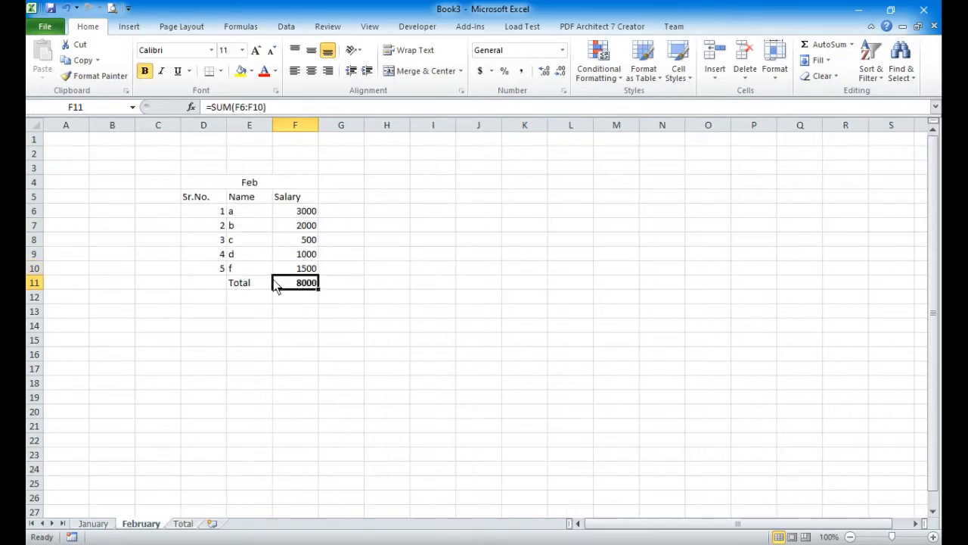
{"action": "left_click", "coordinate": [303, 240]}
{"action": "type", "text": "600"}
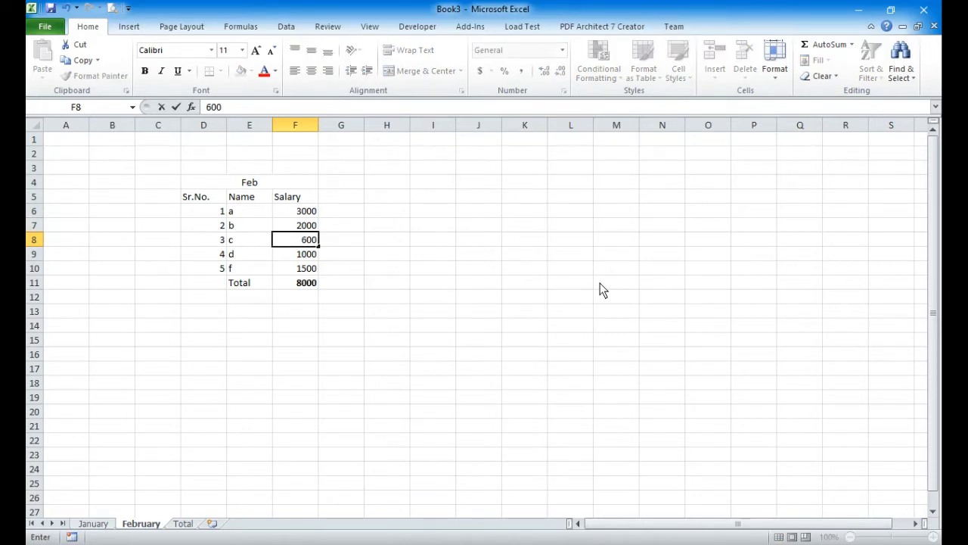
{"action": "key", "text": "Return"}
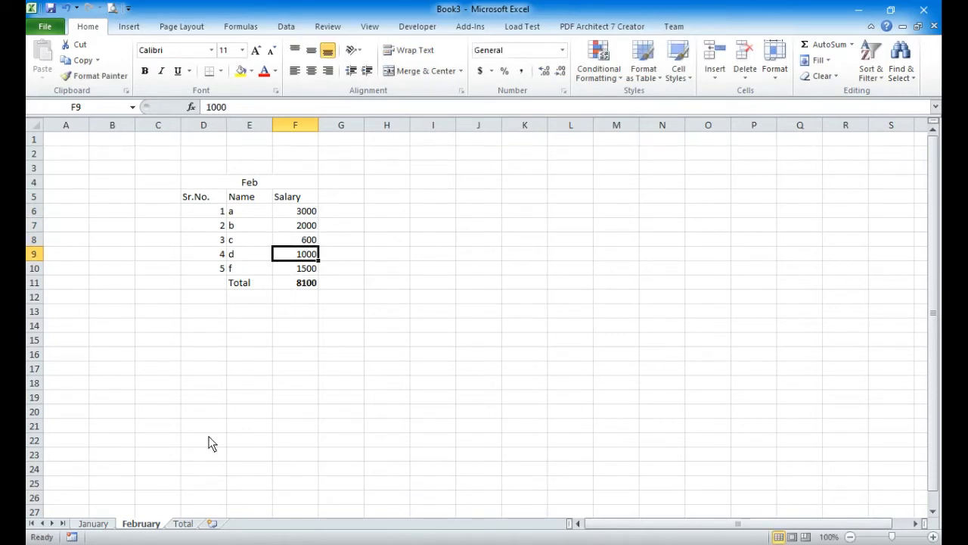
{"action": "left_click", "coordinate": [181, 524]}
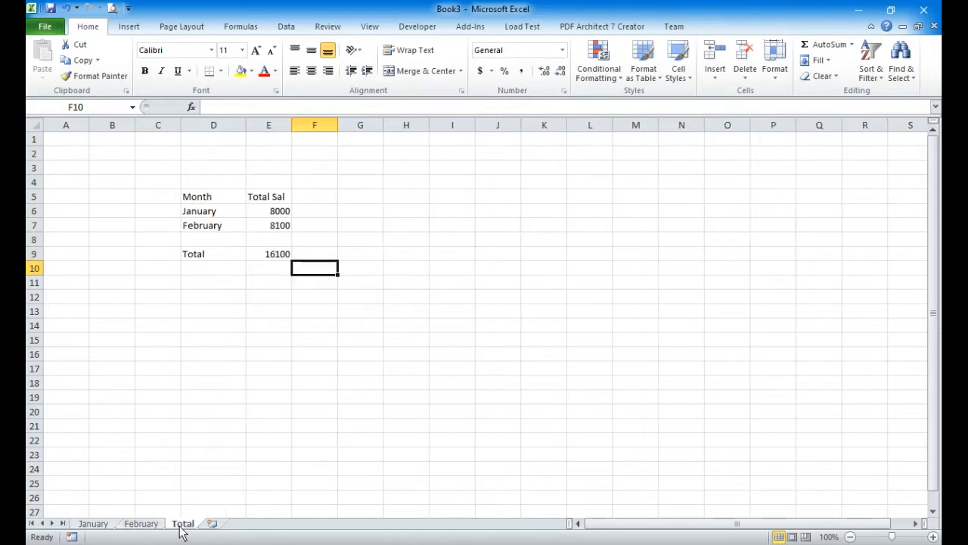
{"action": "left_click", "coordinate": [271, 325]}
{"action": "left_click", "coordinate": [284, 230]}
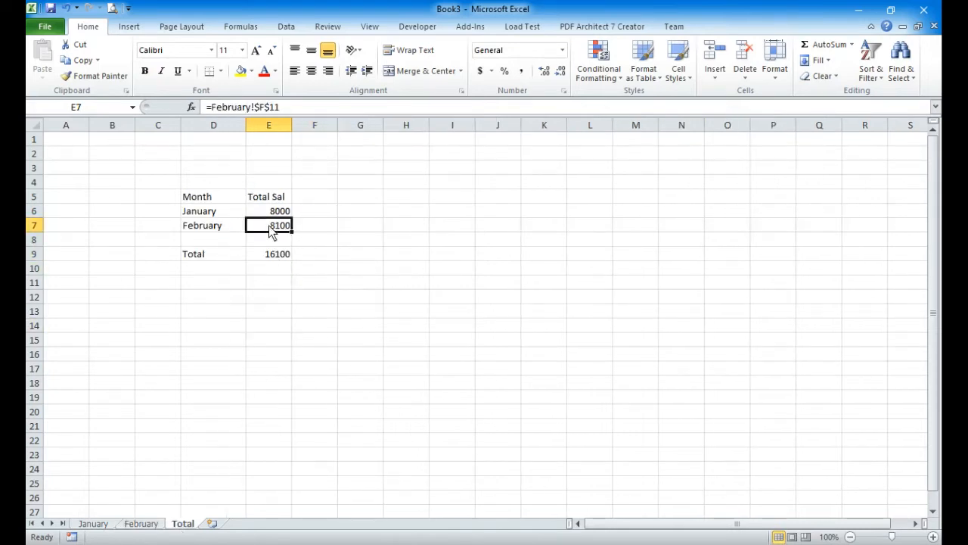
{"action": "left_click", "coordinate": [371, 266]}
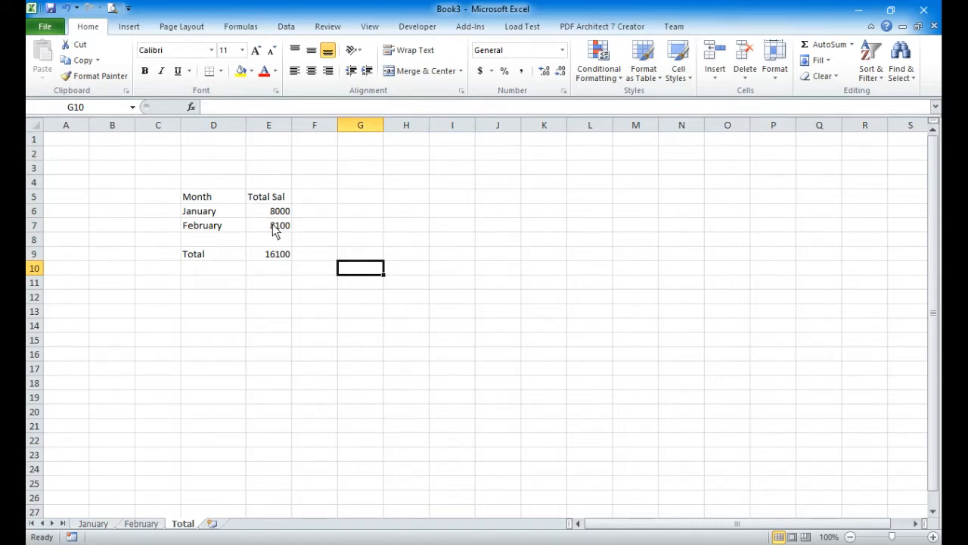
{"action": "left_click", "coordinate": [155, 526]}
{"action": "right_click", "coordinate": [155, 526]}
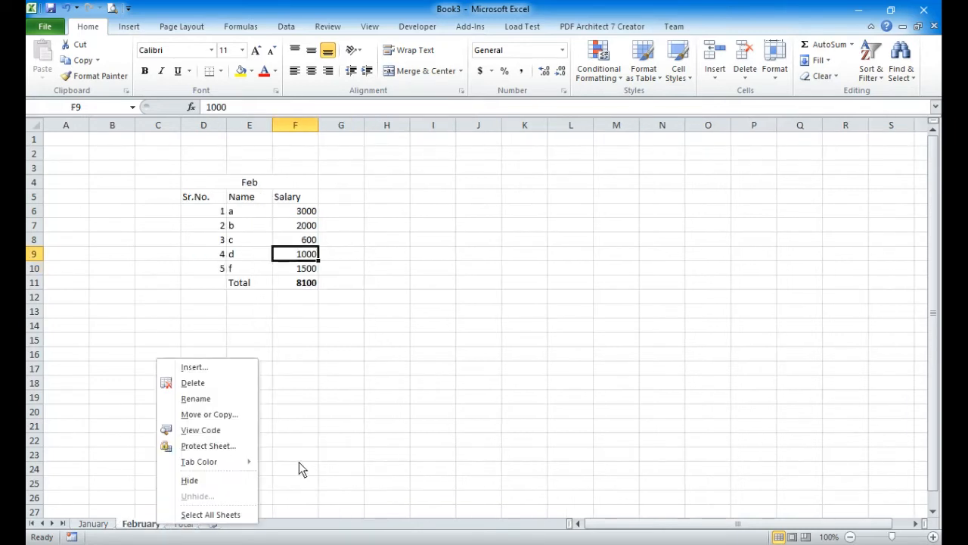
{"action": "left_click", "coordinate": [373, 412]}
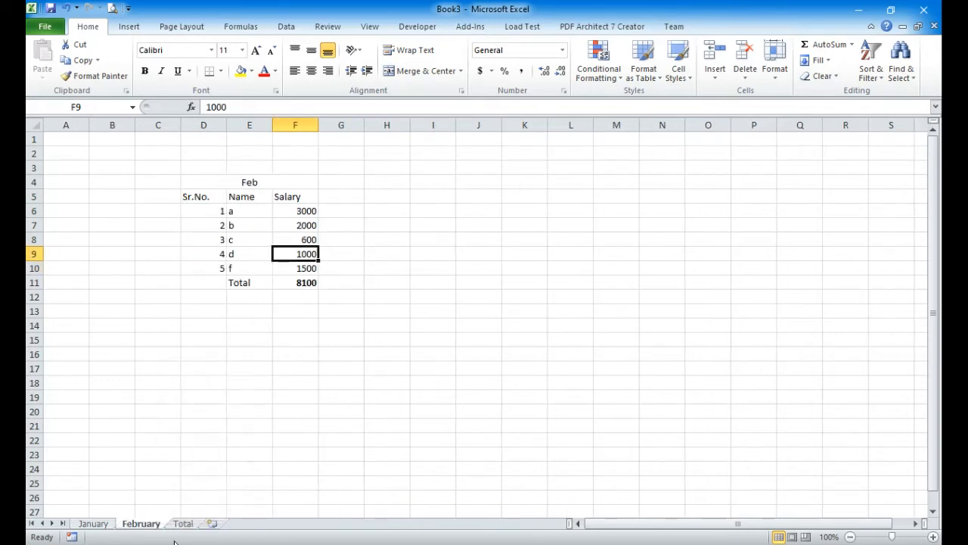
Step: Add a new worksheet between the February and Total sheets and name it March
{"action": "left_click", "coordinate": [213, 523]}
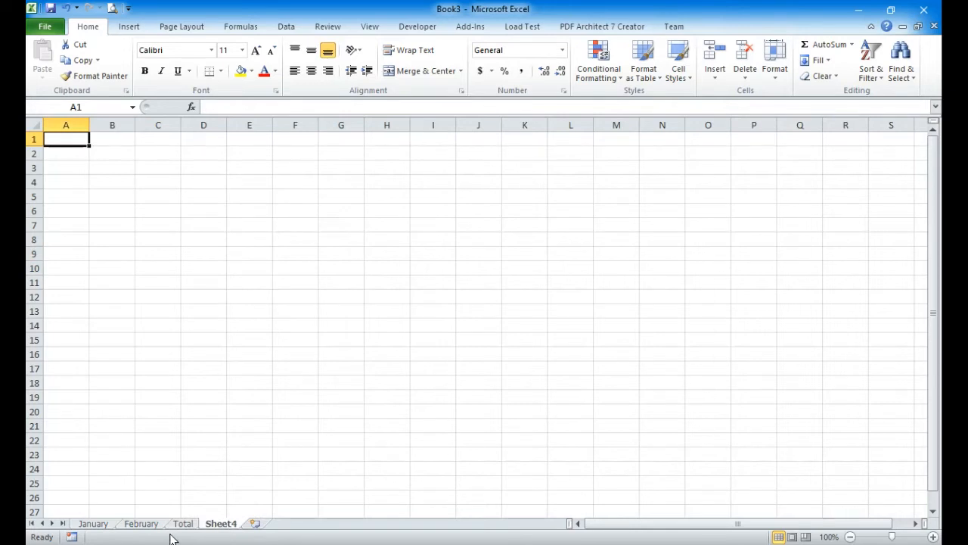
{"action": "left_click_drag", "start_coordinate": [221, 524], "coordinate": [181, 525]}
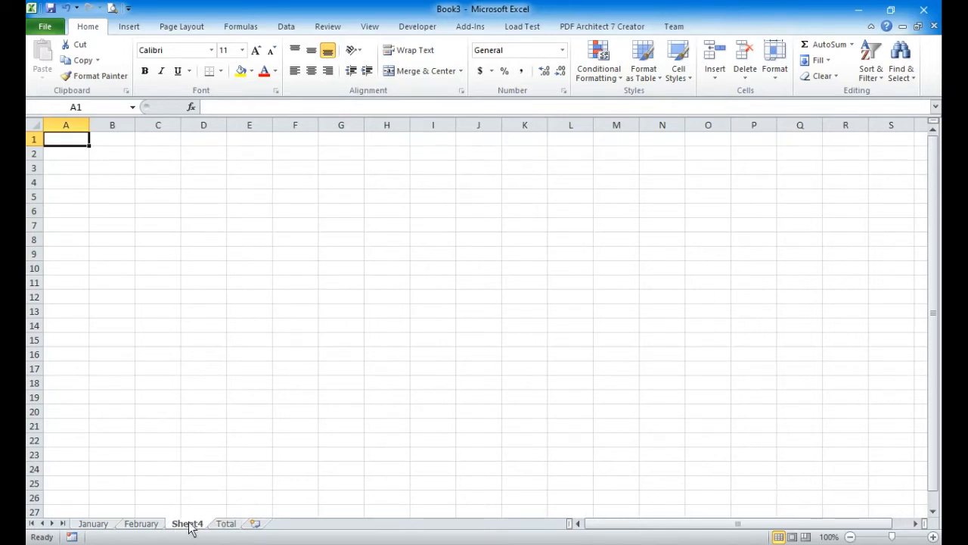
{"action": "double_click", "coordinate": [189, 523]}
{"action": "type", "text": "March"}
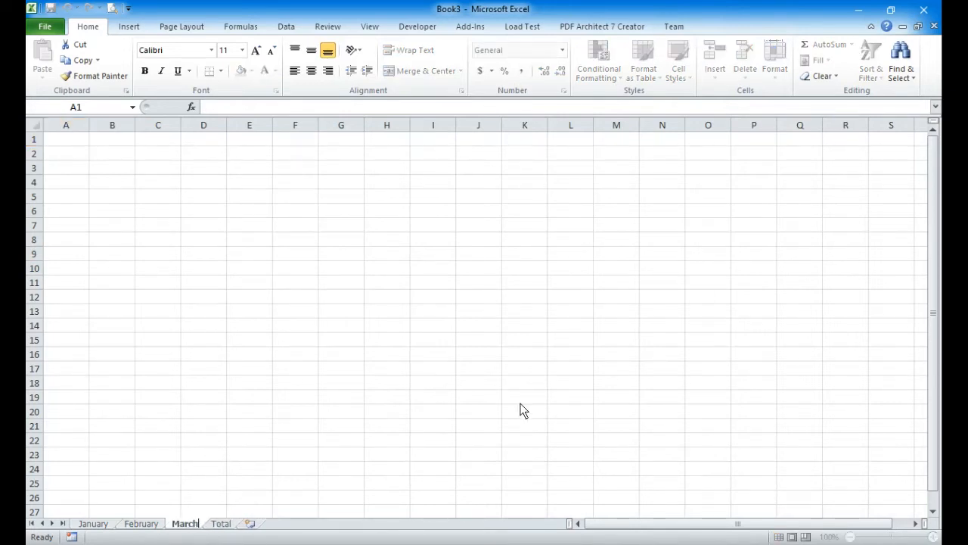
{"action": "key", "text": "Return"}
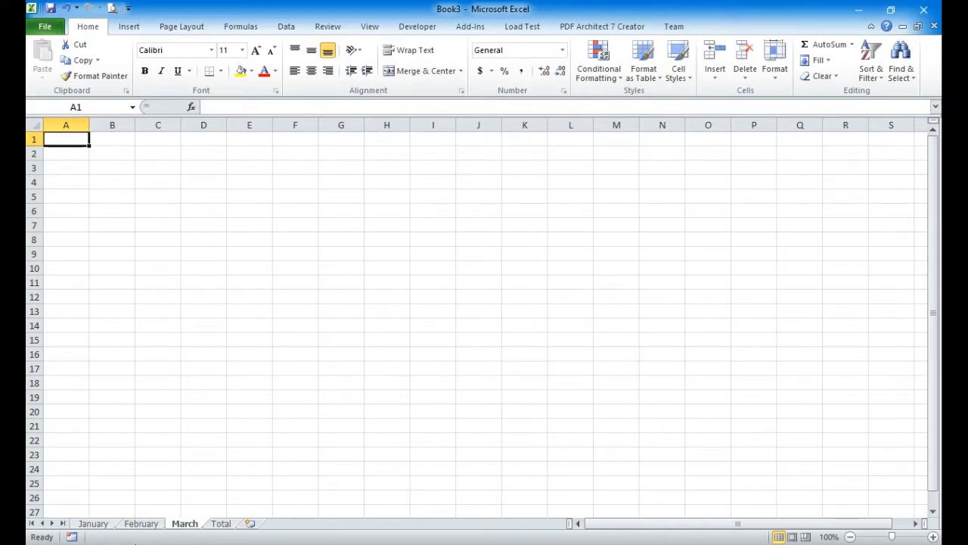
Step: Copy the salary table D4:F11 from the February sheet to D4 of the March sheet
{"action": "left_click", "coordinate": [142, 523]}
{"action": "left_click_drag", "start_coordinate": [198, 183], "coordinate": [296, 282]}
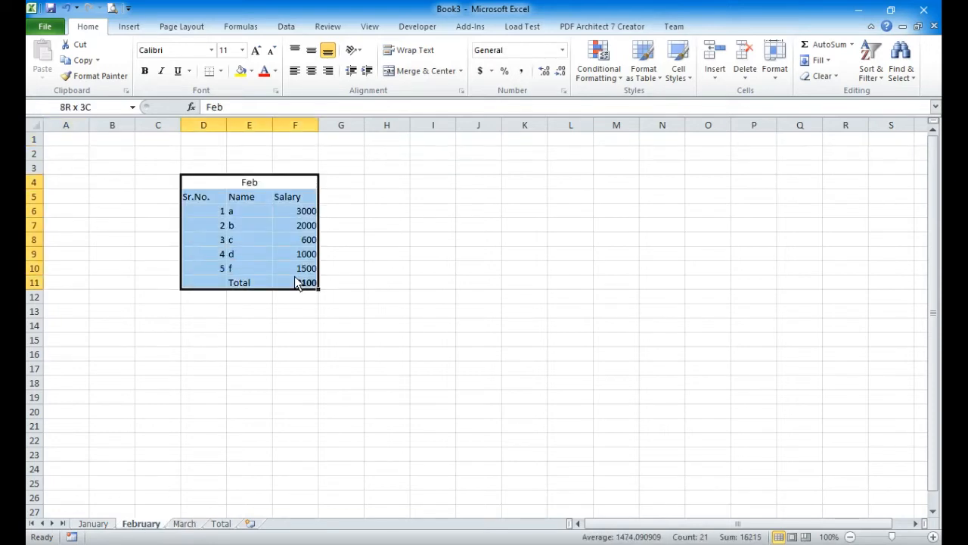
{"action": "key", "text": "ctrl+c"}
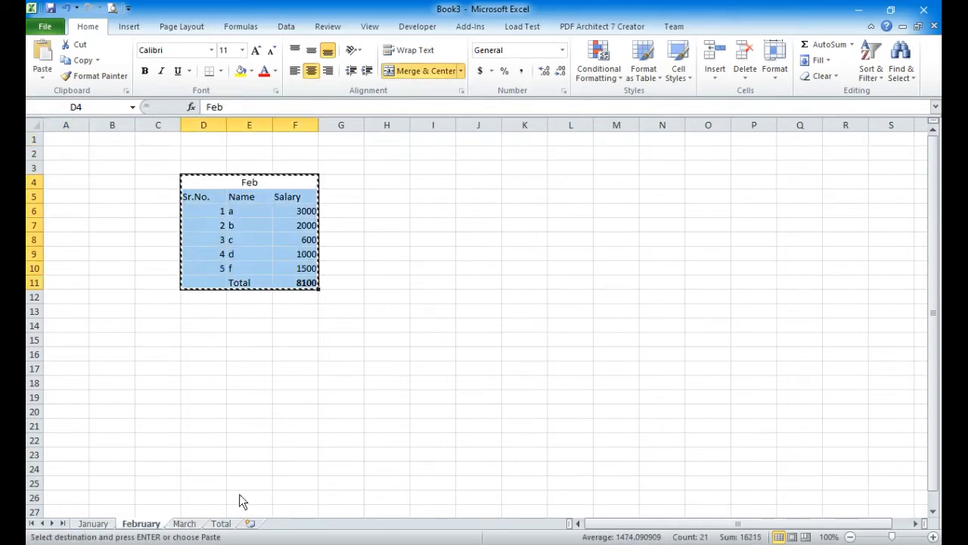
{"action": "left_click", "coordinate": [185, 523]}
{"action": "left_click", "coordinate": [205, 211]}
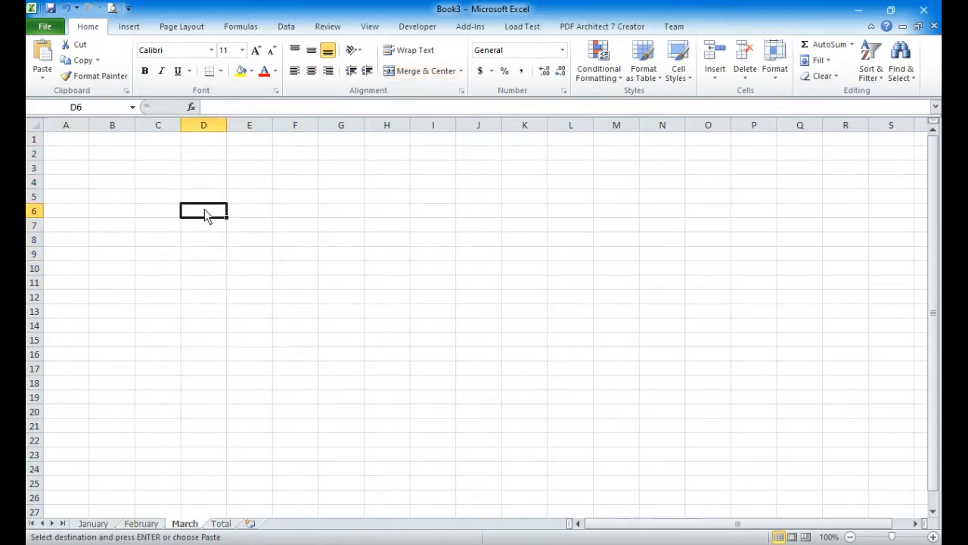
{"action": "left_click", "coordinate": [204, 185]}
{"action": "key", "text": "ctrl+v"}
{"action": "left_click", "coordinate": [424, 237]}
Step: Change the title of the copied salary table on the March sheet to March
{"action": "double_click", "coordinate": [293, 186]}
{"action": "double_click", "coordinate": [275, 182]}
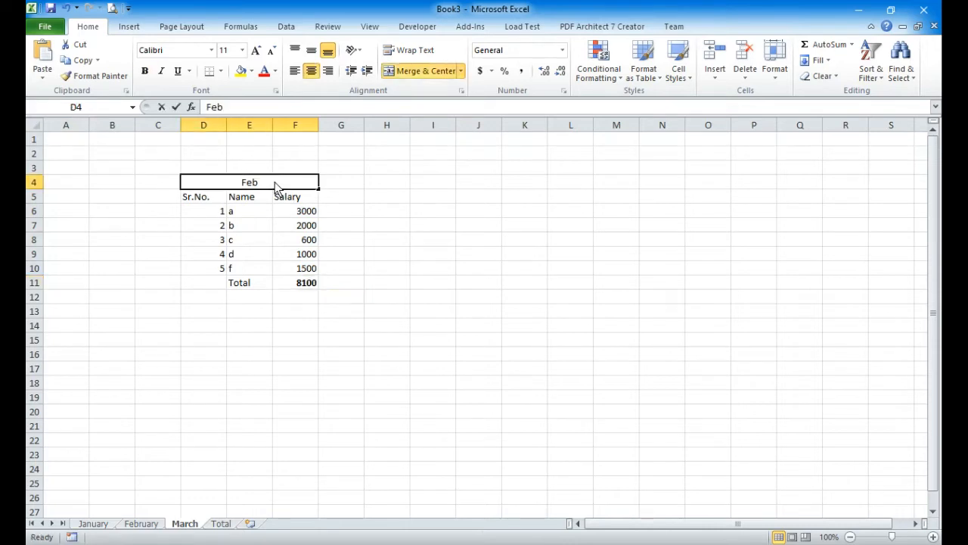
{"action": "key", "text": "shift+Home"}
{"action": "type", "text": "March"}
{"action": "key", "text": "Return"}
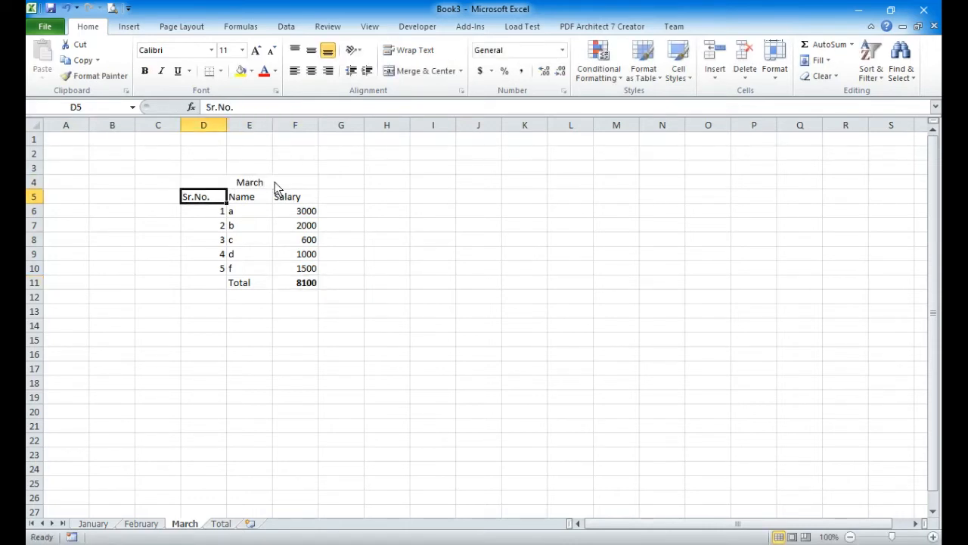
Step: Set the March salaries of c in F8 to 700 and of f in F10 to 1000
{"action": "left_click", "coordinate": [311, 236]}
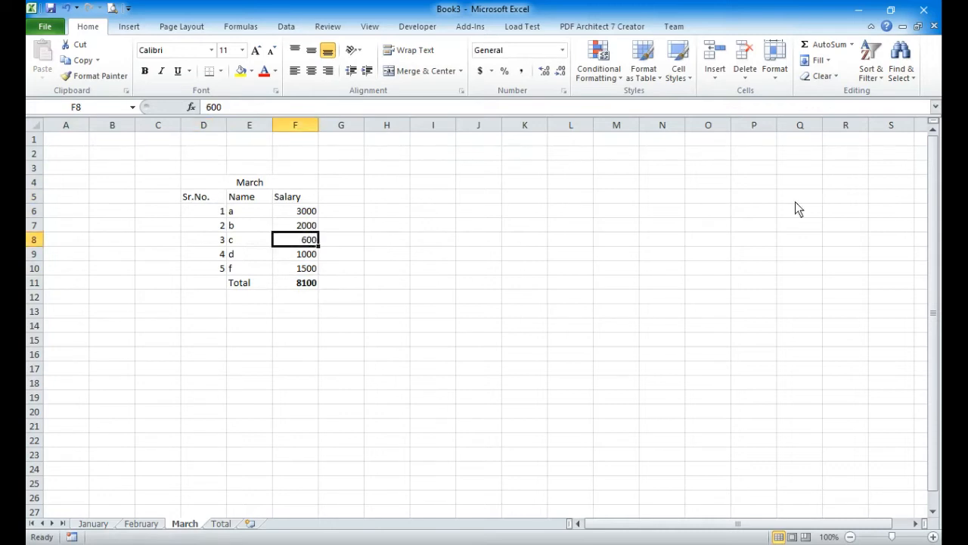
{"action": "type", "text": "700"}
{"action": "key", "text": "Return"}
{"action": "key", "text": "Return"}
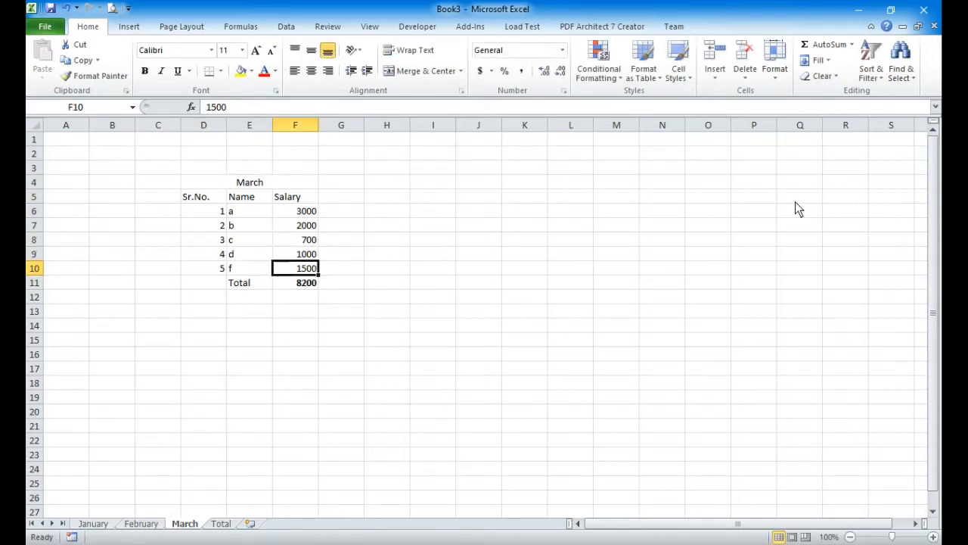
{"action": "type", "text": "1000"}
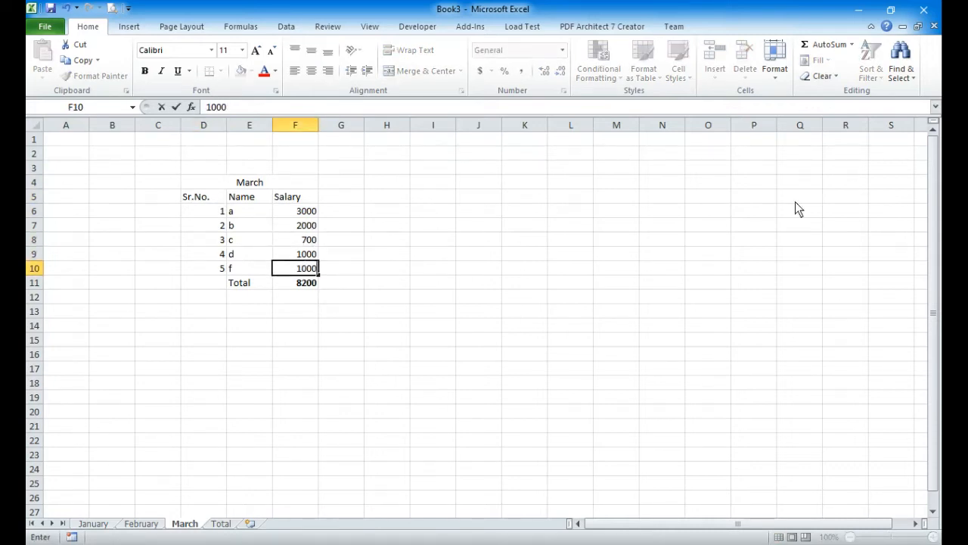
{"action": "key", "text": "Return"}
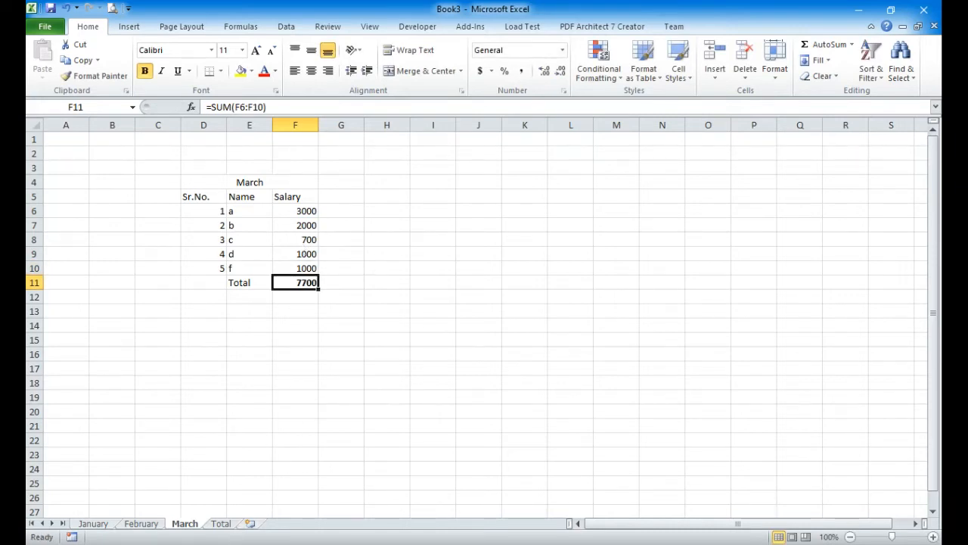
Step: Add the month label March in D8 of the Total sheet
{"action": "left_click", "coordinate": [220, 525]}
{"action": "left_click", "coordinate": [220, 239]}
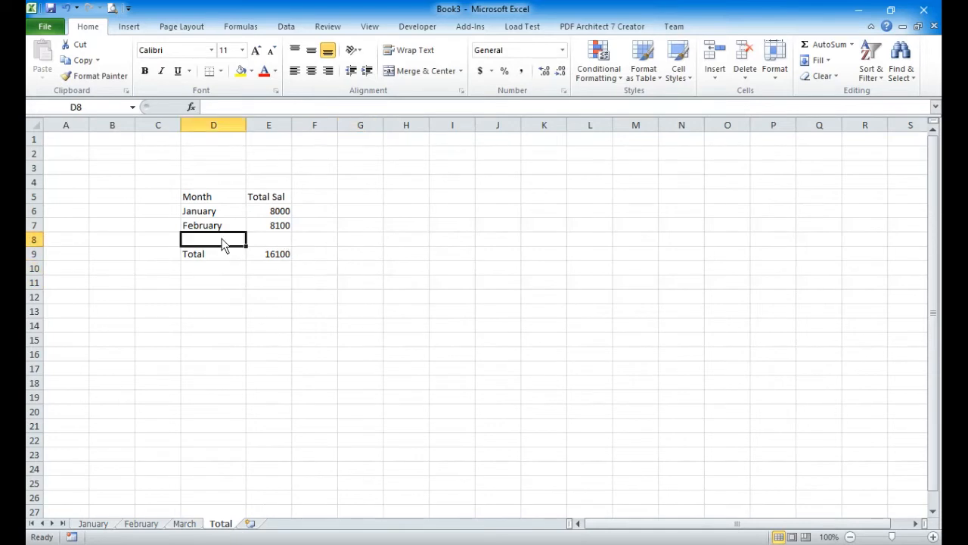
{"action": "type", "text": "March"}
{"action": "key", "text": "Return"}
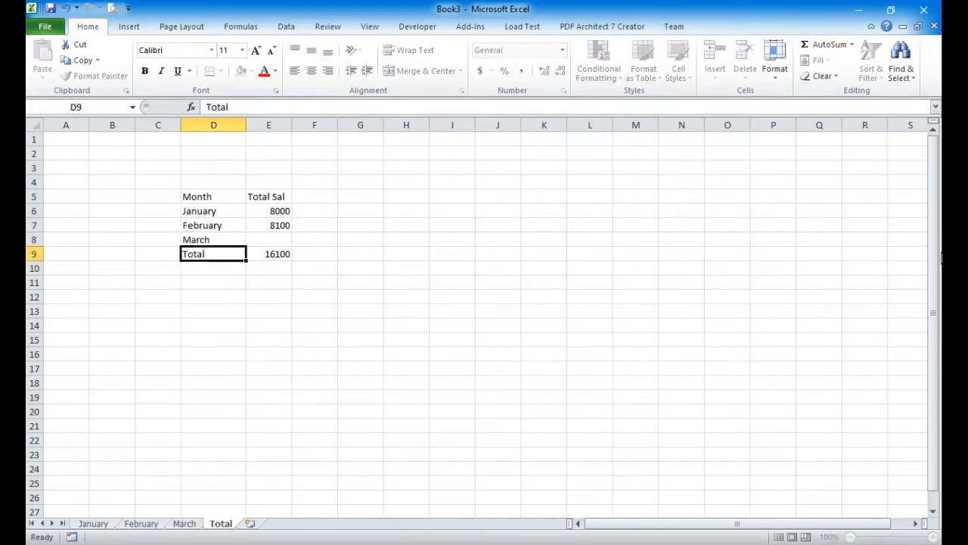
Step: Review the link formula syntax =SheetName!CellReference in the linking notes in Notepad, then return to Excel
{"action": "key", "text": "Up"}
{"action": "key", "text": "Right"}
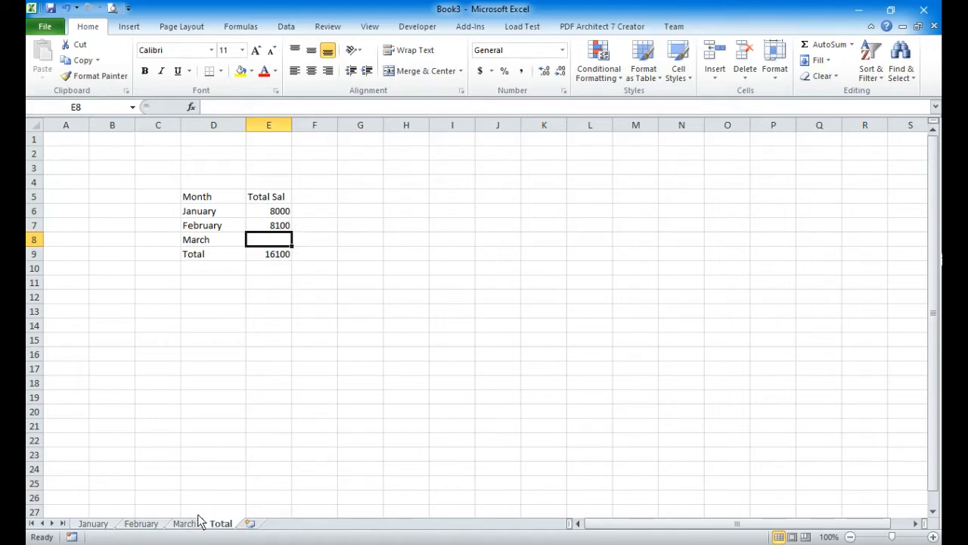
{"action": "key", "text": "alt+Tab"}
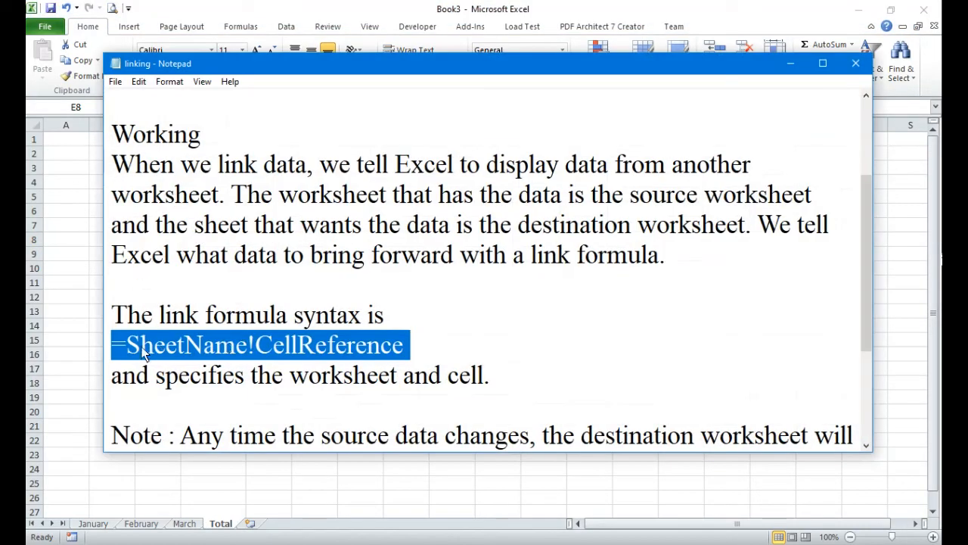
{"action": "left_click", "coordinate": [426, 346]}
{"action": "left_click_drag", "start_coordinate": [428, 349], "coordinate": [104, 341]}
{"action": "double_click", "coordinate": [185, 345]}
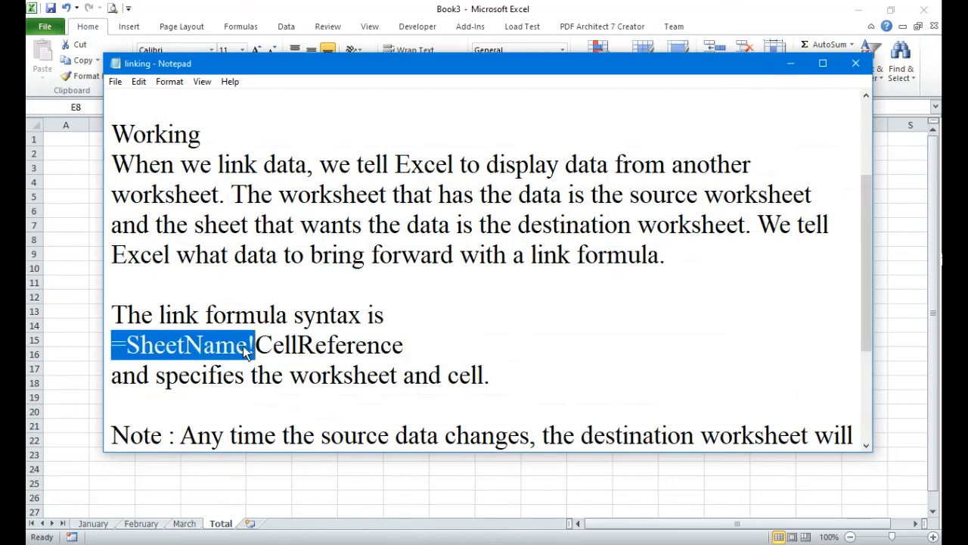
{"action": "left_click_drag", "start_coordinate": [247, 346], "coordinate": [254, 348]}
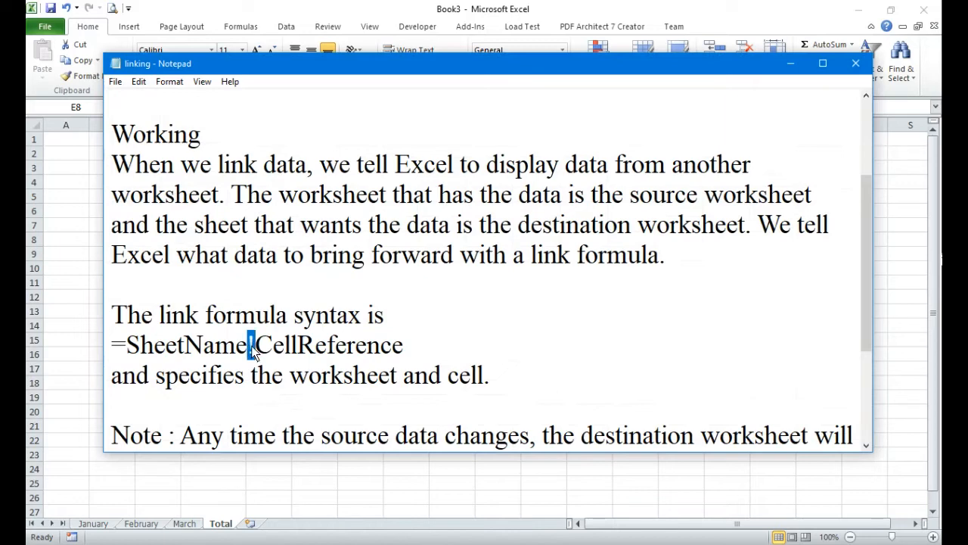
{"action": "left_click", "coordinate": [281, 346]}
{"action": "left_click_drag", "start_coordinate": [404, 349], "coordinate": [281, 356]}
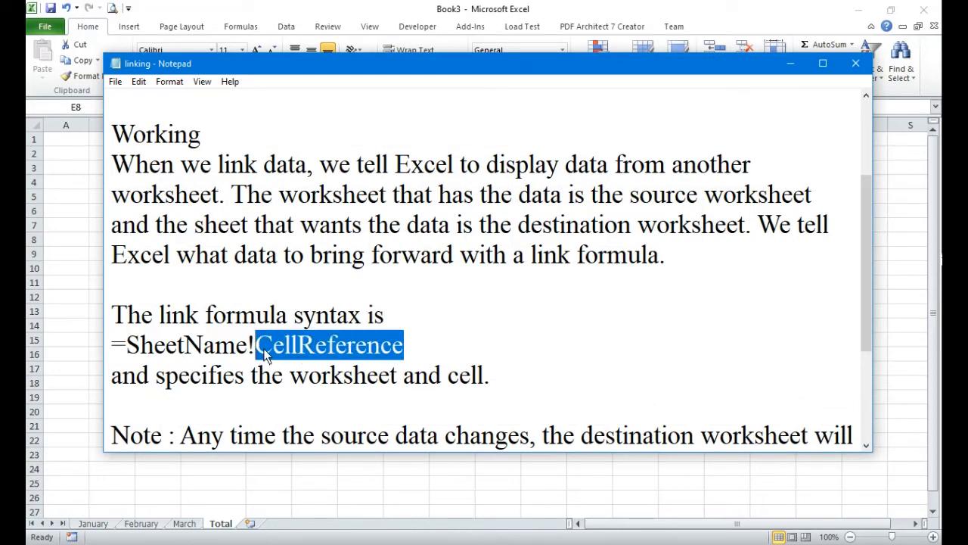
{"action": "left_click", "coordinate": [790, 63]}
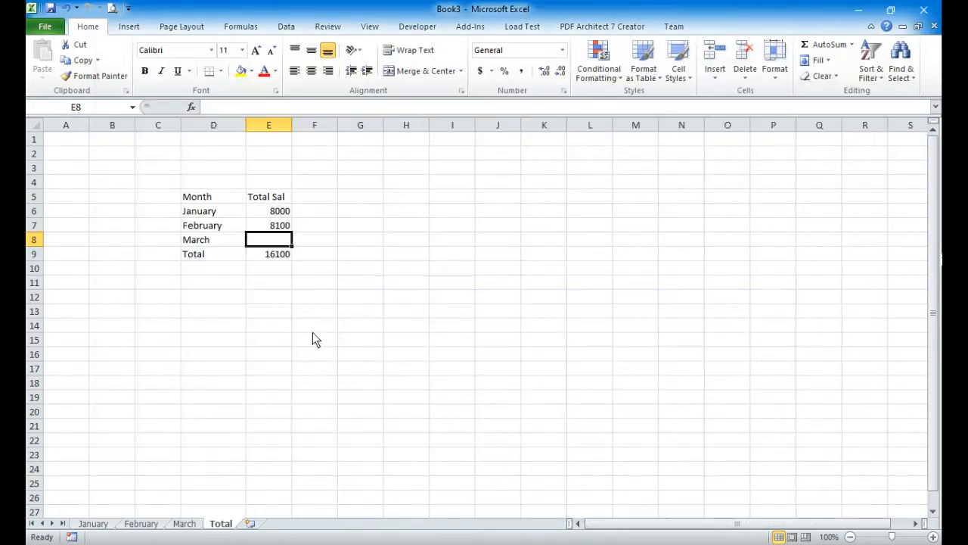
Step: Link E8 of the Total sheet to the March salary total with the formula =March!F11
{"action": "left_click", "coordinate": [186, 524]}
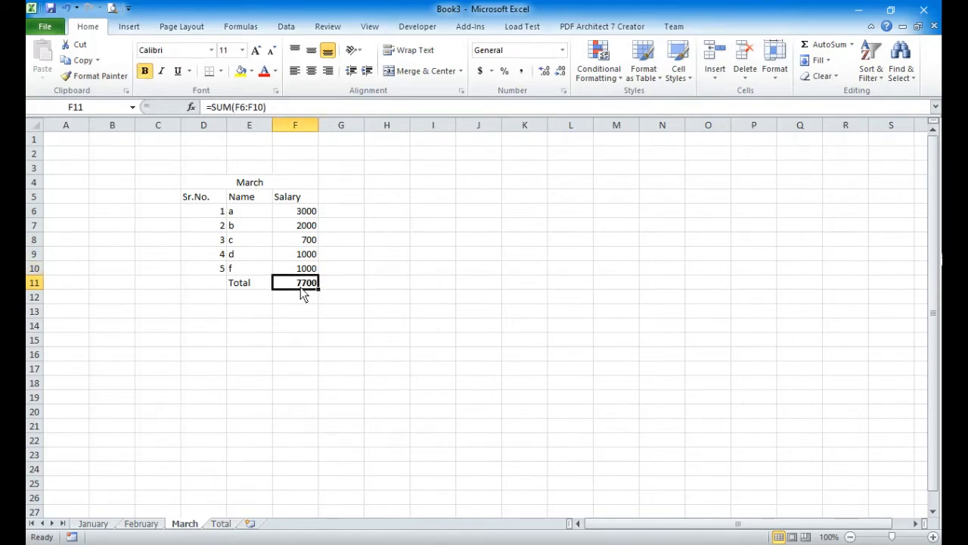
{"action": "left_click", "coordinate": [89, 107]}
{"action": "left_click", "coordinate": [220, 524]}
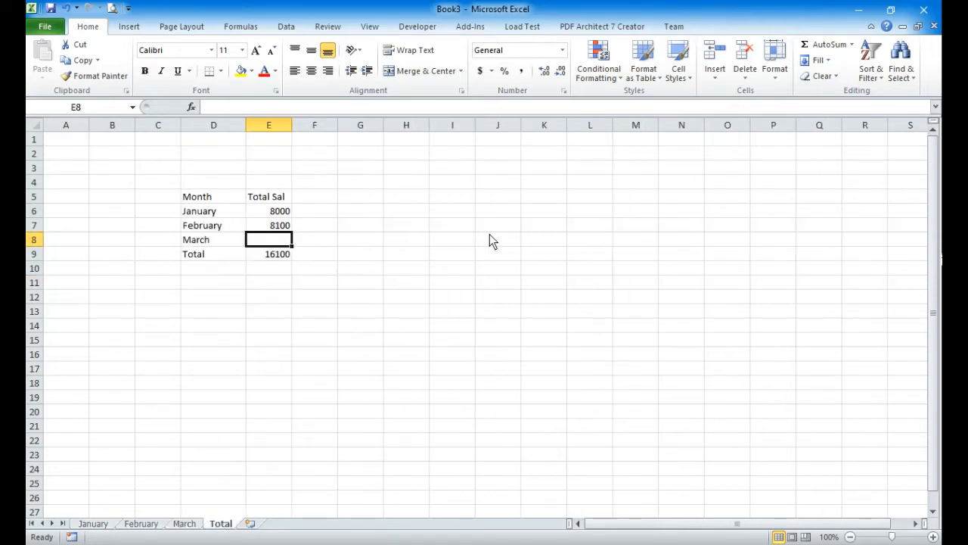
{"action": "type", "text": "=March"}
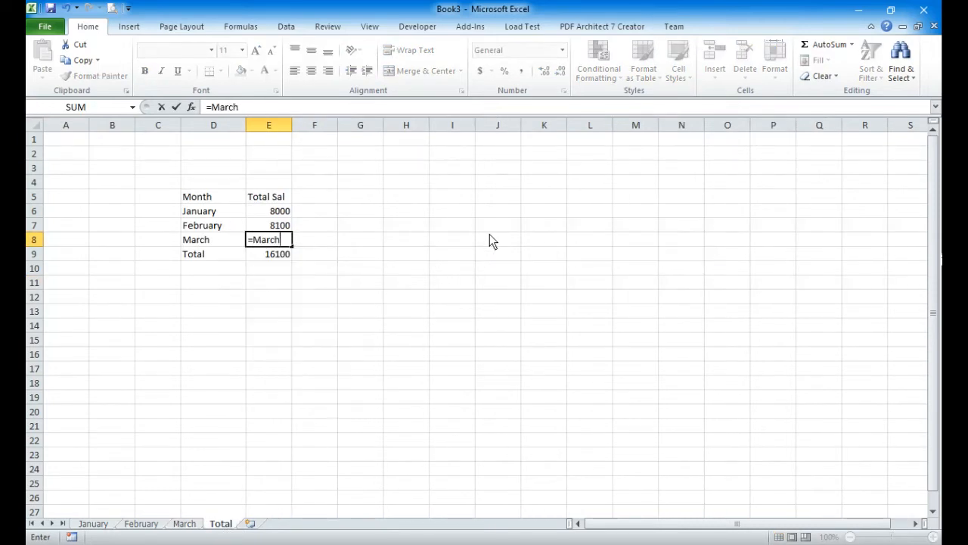
{"action": "type", "text": "!F11"}
{"action": "key", "text": "Return"}
{"action": "key", "text": "Up"}
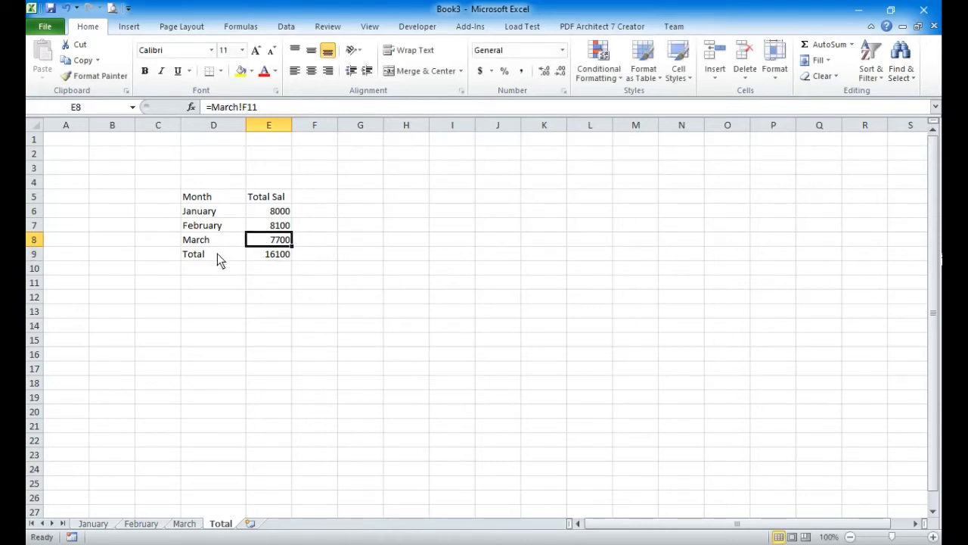
Step: Make the Total row D9:E9 and the header row D5:E5 of the summary table bold
{"action": "left_click_drag", "start_coordinate": [218, 253], "coordinate": [273, 259]}
{"action": "key", "text": "ctrl+b"}
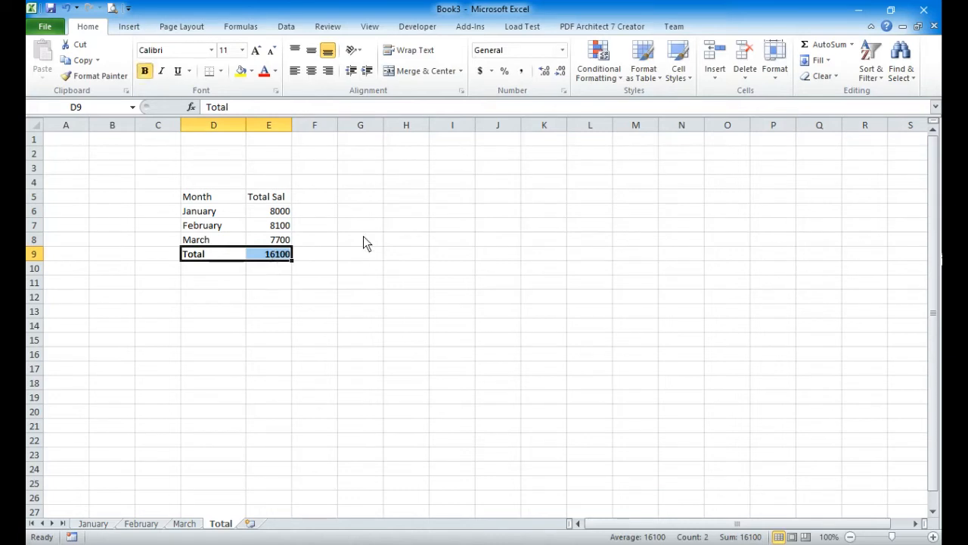
{"action": "left_click", "coordinate": [360, 229]}
{"action": "left_click_drag", "start_coordinate": [213, 198], "coordinate": [262, 204]}
{"action": "key", "text": "ctrl+b"}
{"action": "left_click", "coordinate": [382, 226]}
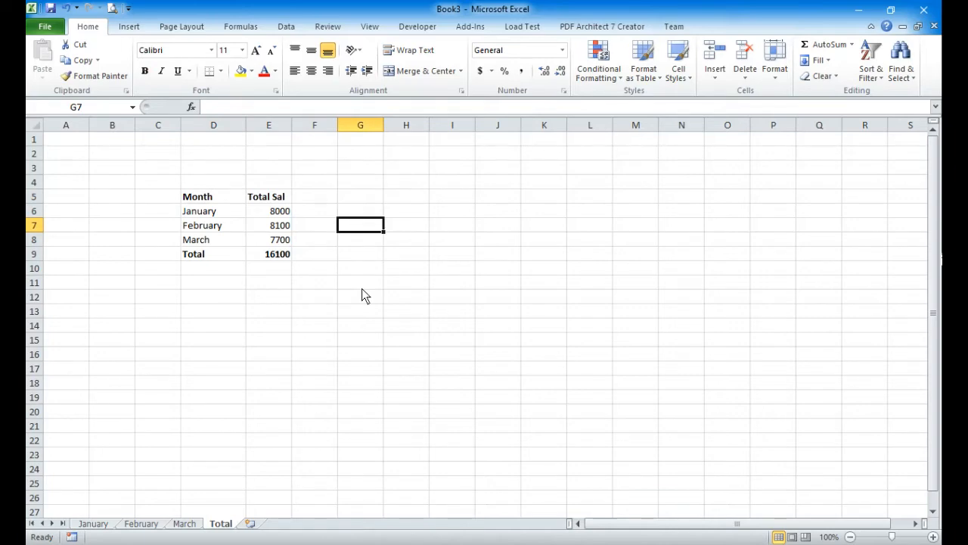
Step: Switch to the linking notes in Notepad and read how linking works, the note on source changes and the ways to link data
{"action": "key", "text": "alt+Tab"}
{"action": "left_click", "coordinate": [404, 194]}
{"action": "left_click_drag", "start_coordinate": [182, 164], "coordinate": [651, 252]}
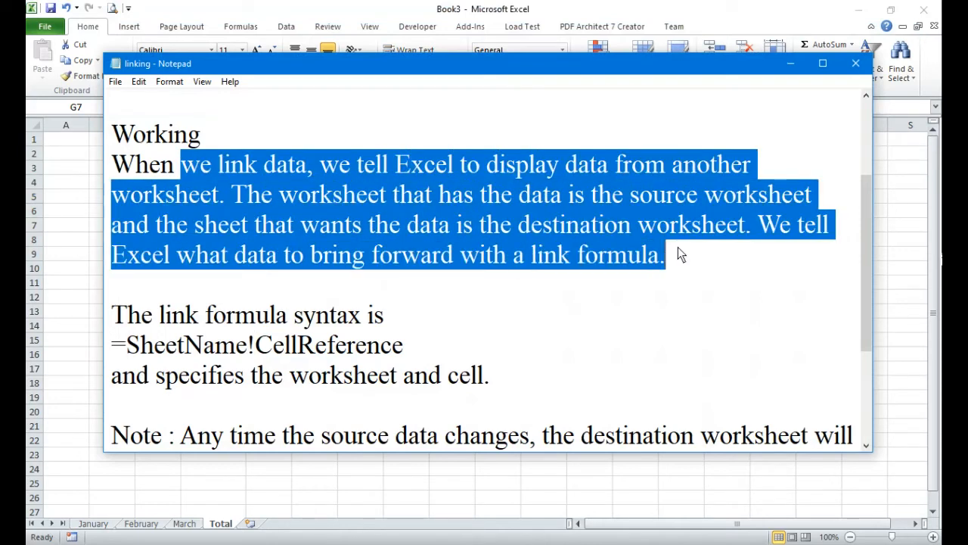
{"action": "left_click", "coordinate": [688, 252]}
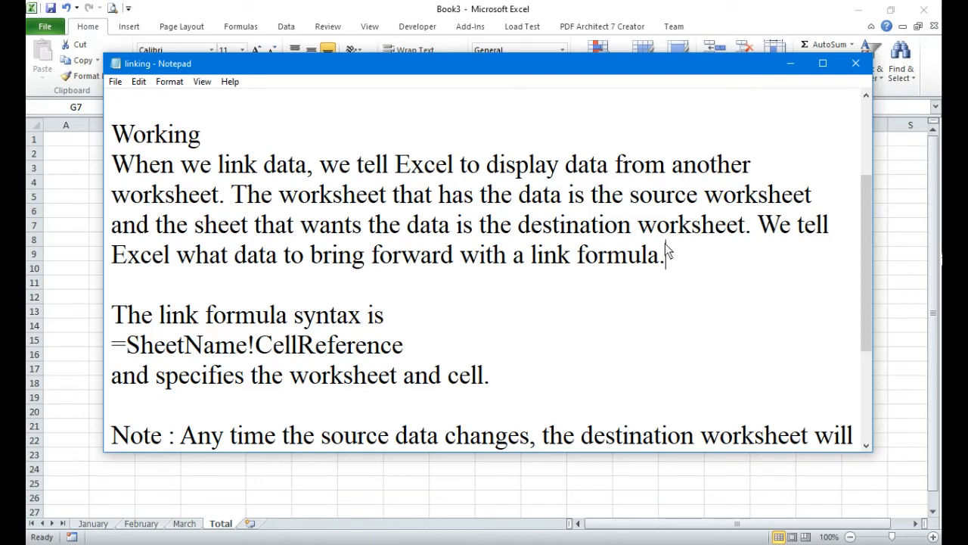
{"action": "scroll", "coordinate": [603, 281], "scroll_direction": "down", "scroll_amount": 1}
{"action": "left_click_drag", "start_coordinate": [581, 377], "coordinate": [110, 347]}
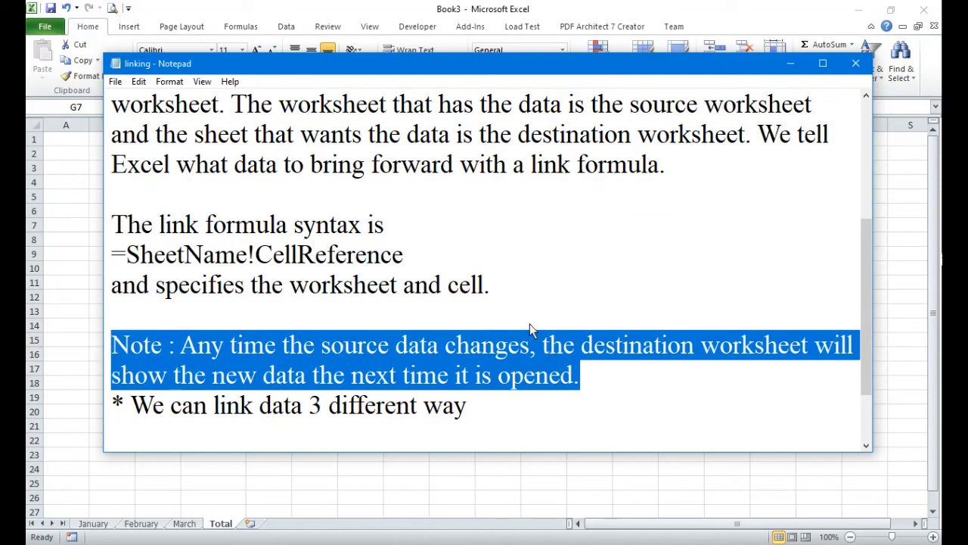
{"action": "scroll", "coordinate": [649, 356], "scroll_direction": "down", "scroll_amount": 1}
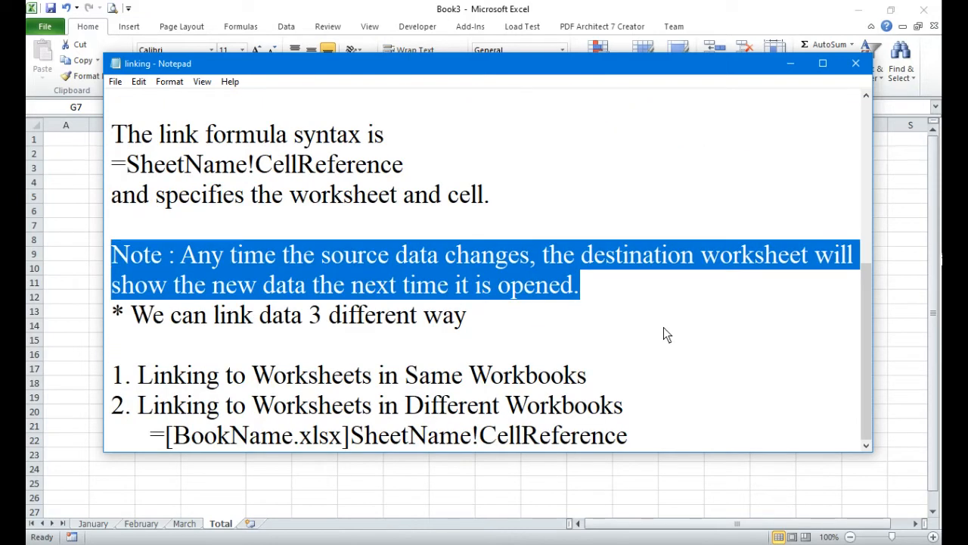
{"action": "left_click", "coordinate": [511, 343]}
{"action": "left_click_drag", "start_coordinate": [502, 317], "coordinate": [109, 316]}
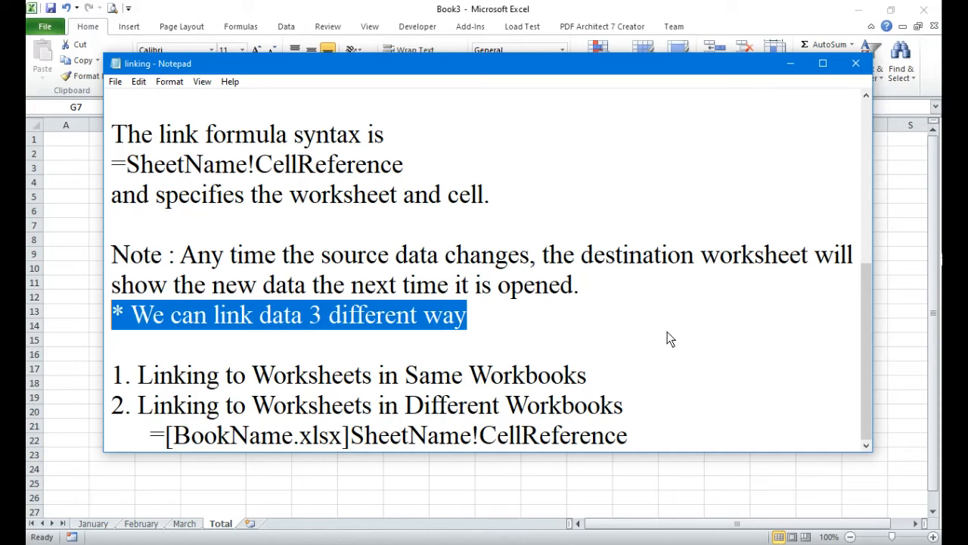
{"action": "left_click", "coordinate": [539, 330]}
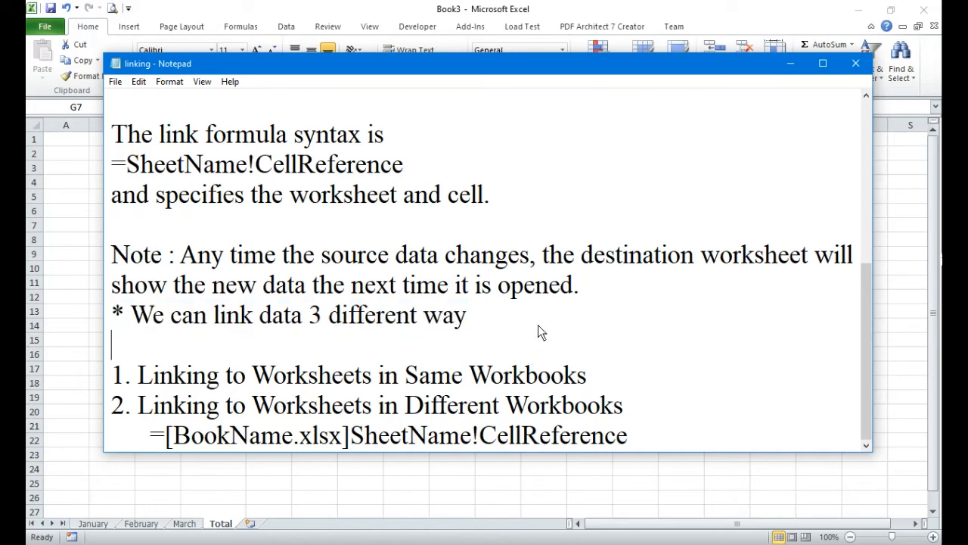
{"action": "left_click", "coordinate": [794, 64]}
Step: Examine the January sheet and the summary table D5:E9 on the Total sheet in Excel
{"action": "left_click", "coordinate": [361, 327]}
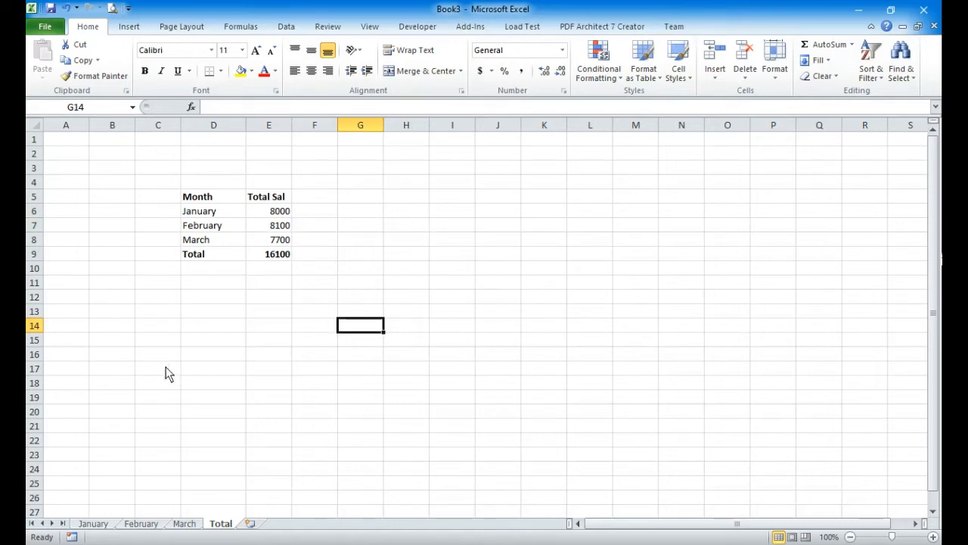
{"action": "left_click", "coordinate": [91, 524]}
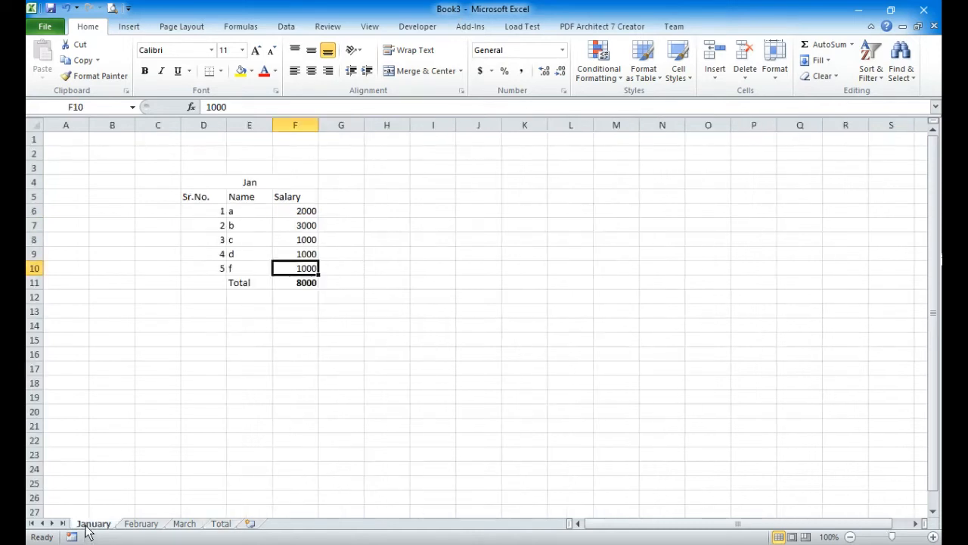
{"action": "left_click", "coordinate": [222, 524]}
{"action": "left_click", "coordinate": [411, 227]}
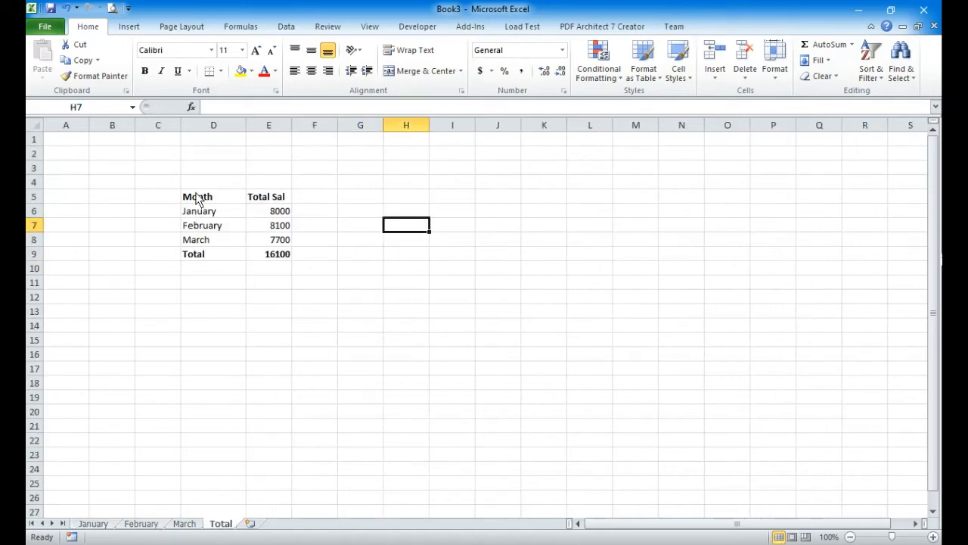
{"action": "left_click_drag", "start_coordinate": [197, 199], "coordinate": [282, 259]}
{"action": "left_click", "coordinate": [307, 294]}
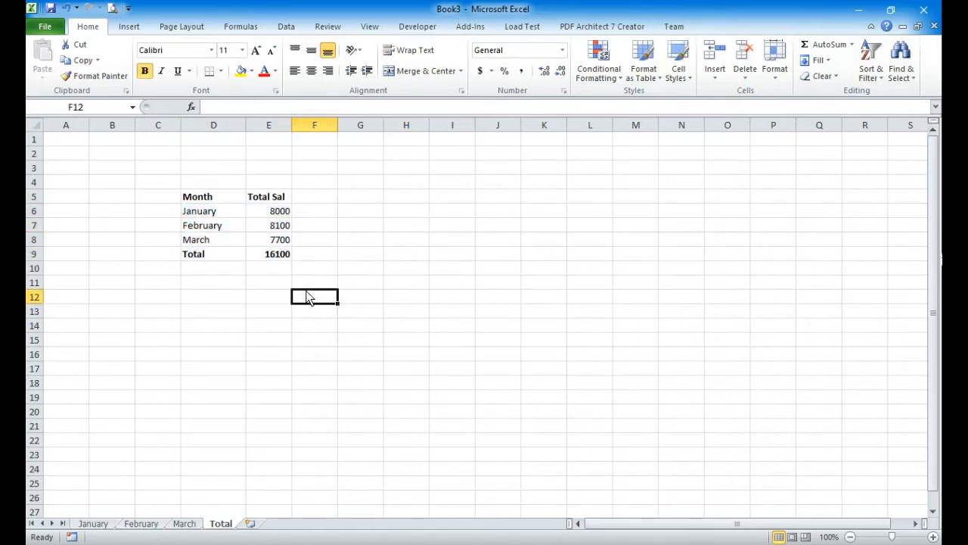
{"action": "left_click_drag", "start_coordinate": [198, 201], "coordinate": [277, 260]}
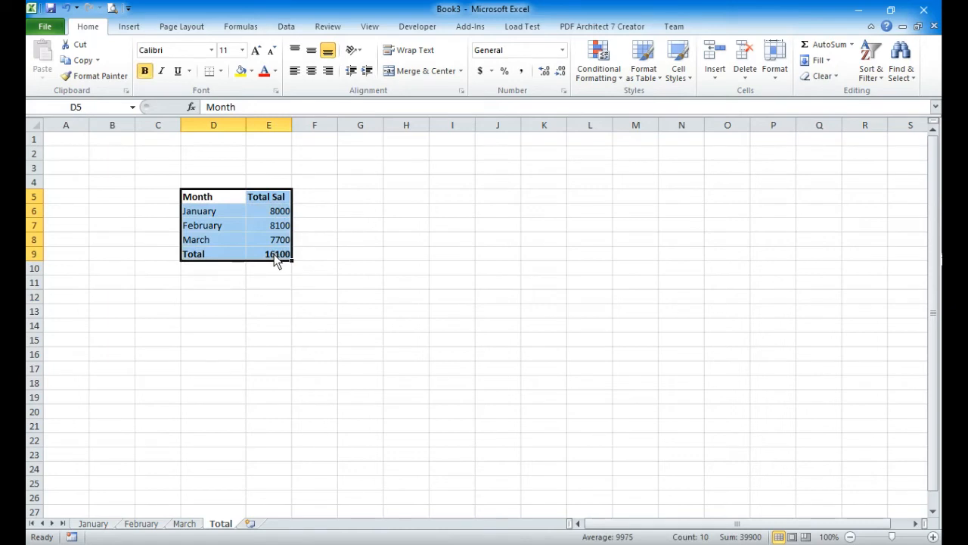
{"action": "left_click", "coordinate": [359, 282]}
Step: Merge and center D4:E4 above the summary table and enter the title 2020 Year
{"action": "left_click_drag", "start_coordinate": [222, 184], "coordinate": [266, 182]}
{"action": "left_click", "coordinate": [422, 72]}
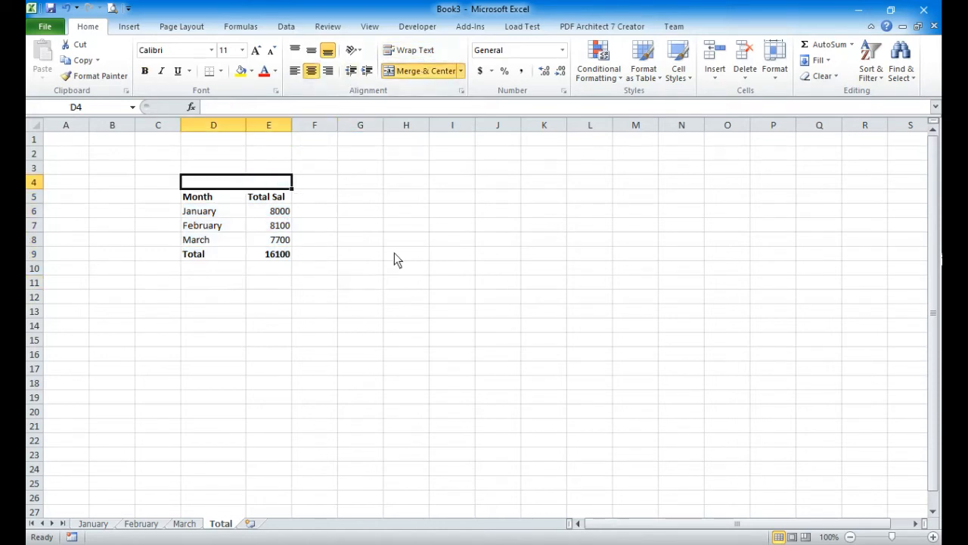
{"action": "type", "text": "2020"}
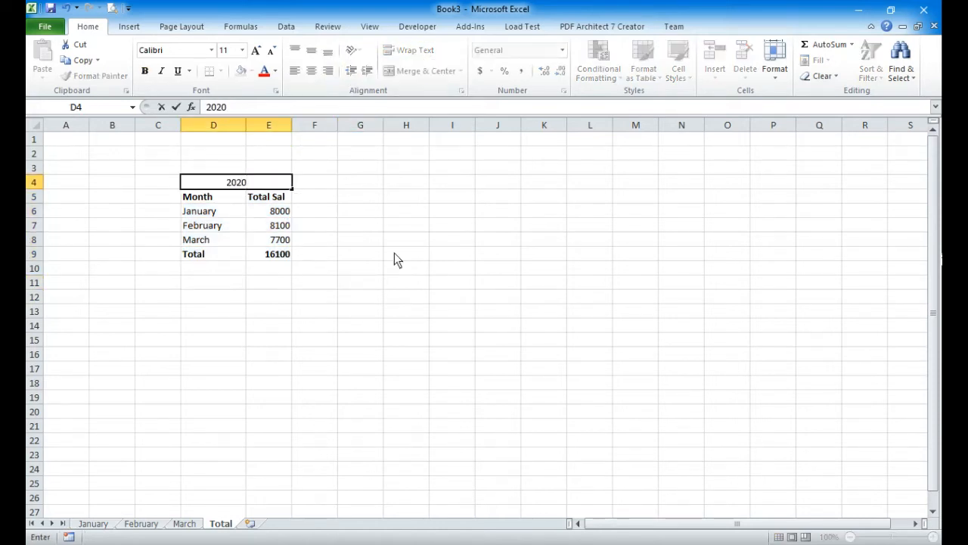
{"action": "type", "text": " Year"}
{"action": "key", "text": "Return"}
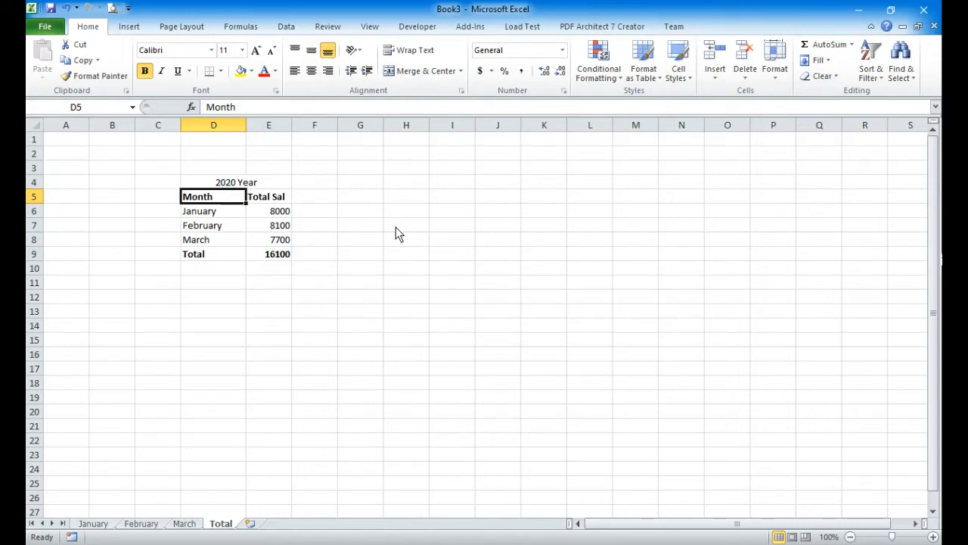
{"action": "left_click", "coordinate": [377, 263]}
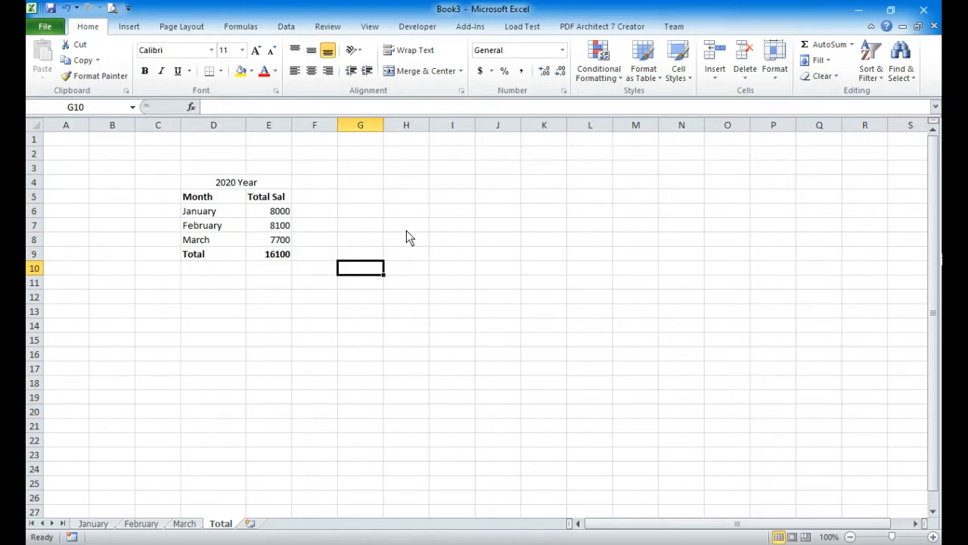
Step: Save the workbook in Documents under the file name Year 2020
{"action": "key", "text": "F12"}
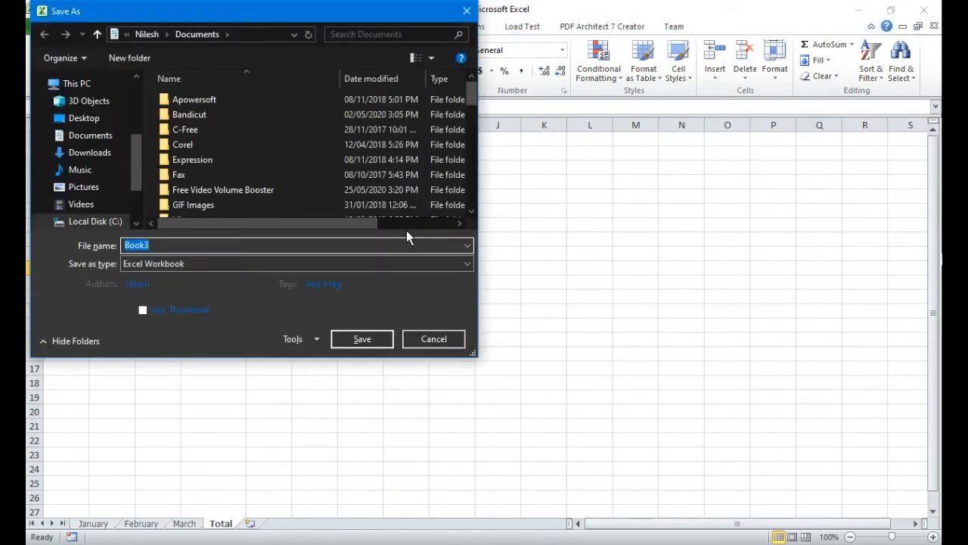
{"action": "type", "text": "Year 2020"}
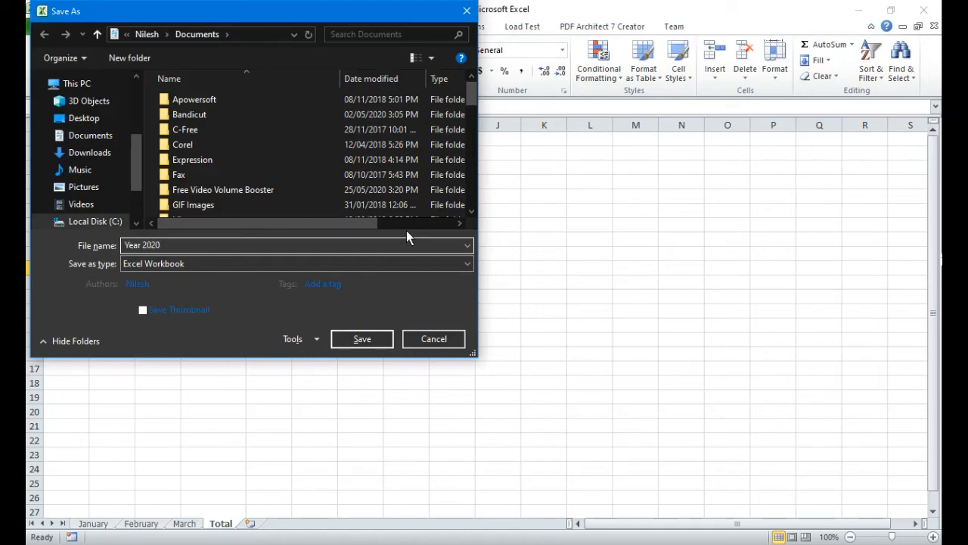
{"action": "key", "text": "Return"}
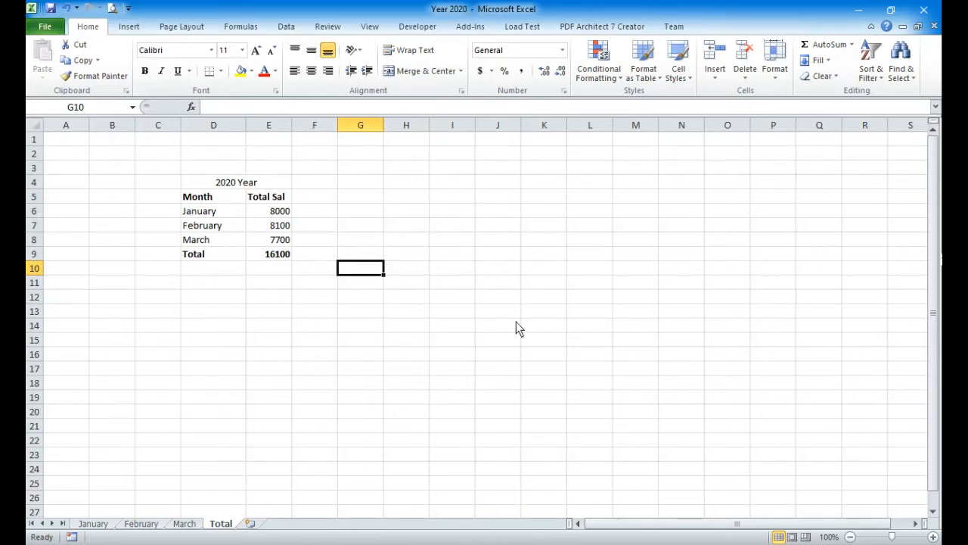
Step: Create a new blank workbook and select cell E7 on Sheet1
{"action": "key", "text": "ctrl+n"}
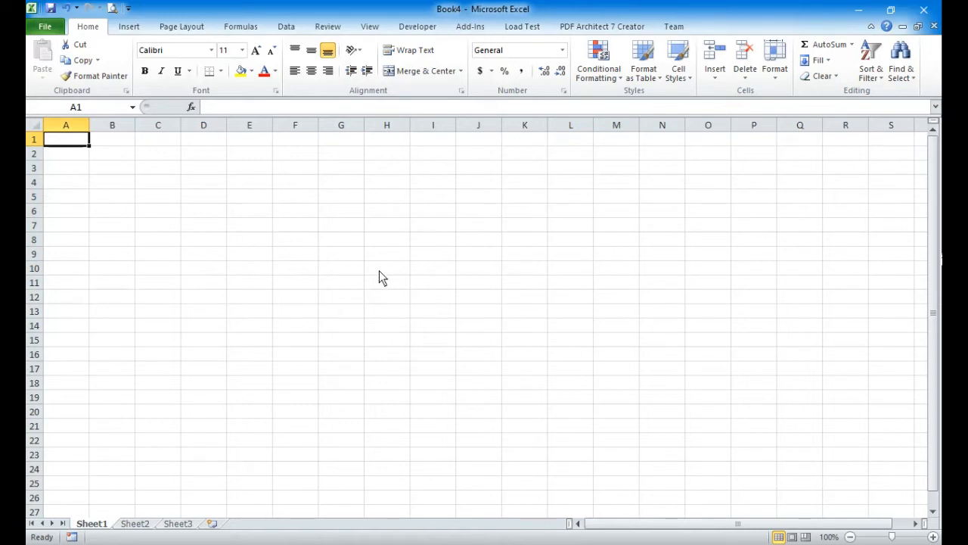
{"action": "left_click", "coordinate": [262, 245]}
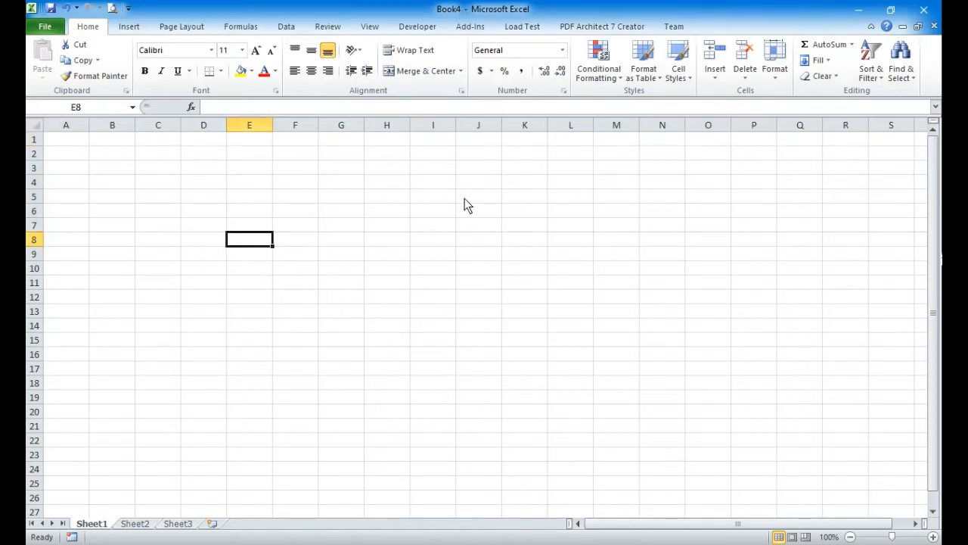
{"action": "key", "text": "Up"}
{"action": "type", "text": "Sr,Ni"}
{"action": "key", "text": "BackSpace"}
{"action": "key", "text": "BackSpace"}
{"action": "key", "text": "BackSpace"}
{"action": "key", "text": "BackSpace"}
{"action": "key", "text": "BackSpace"}
Step: Enter the column headers Year in E7 and Salary in F7 of the new workbook
{"action": "type", "text": "Year"}
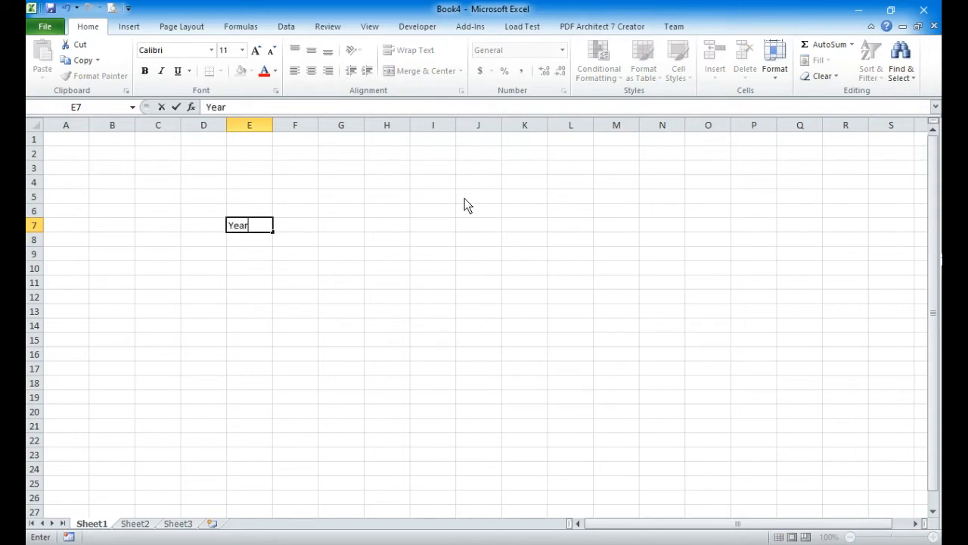
{"action": "key", "text": "Tab"}
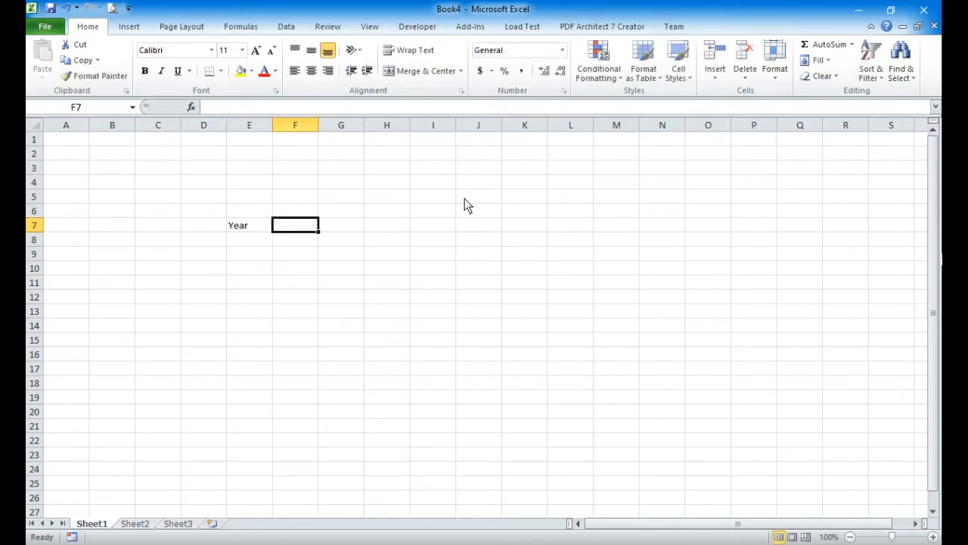
{"action": "type", "text": "Salary"}
{"action": "key", "text": "Return"}
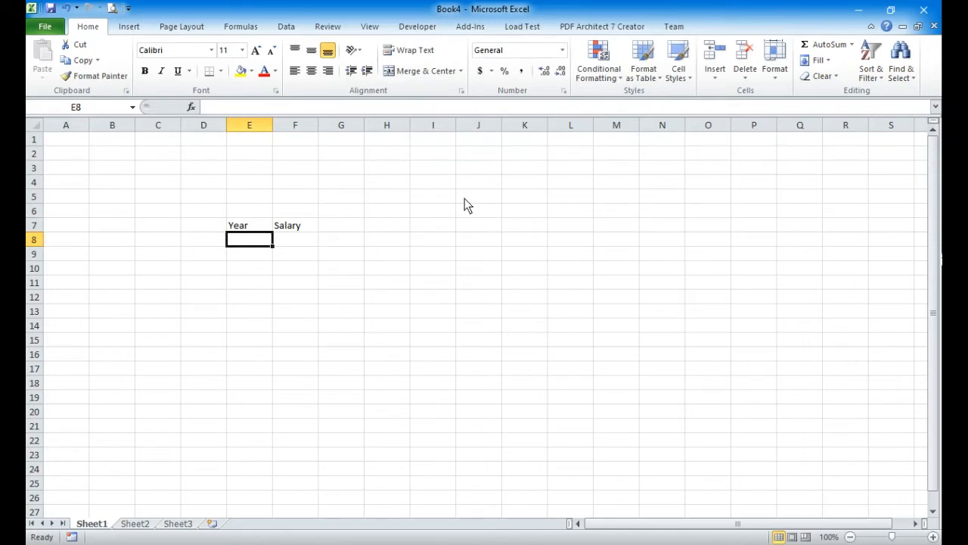
Step: Enter the year 2020 in cell E8, under the Year header of the new workbook
{"action": "type", "text": "2020"}
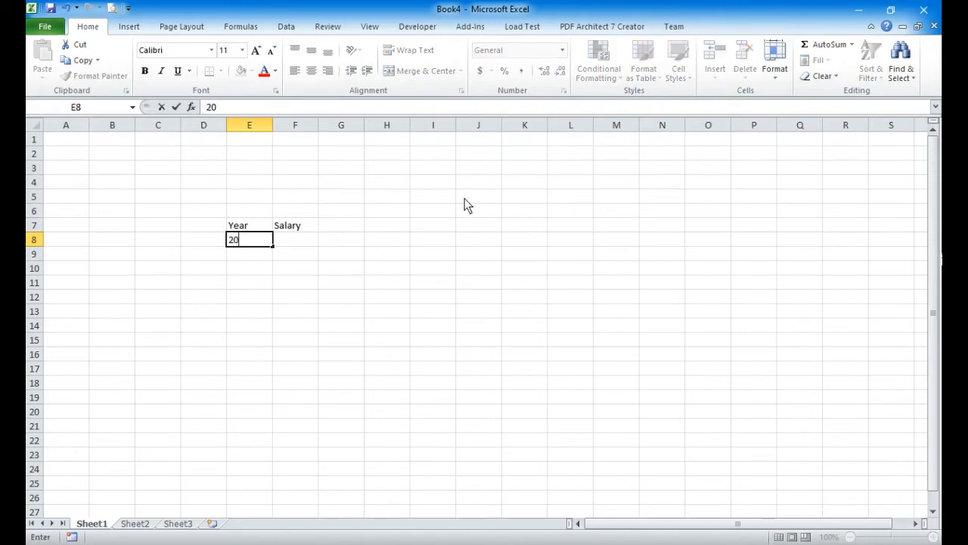
{"action": "key", "text": "Return"}
{"action": "key", "text": "Up"}
{"action": "key", "text": "Right"}
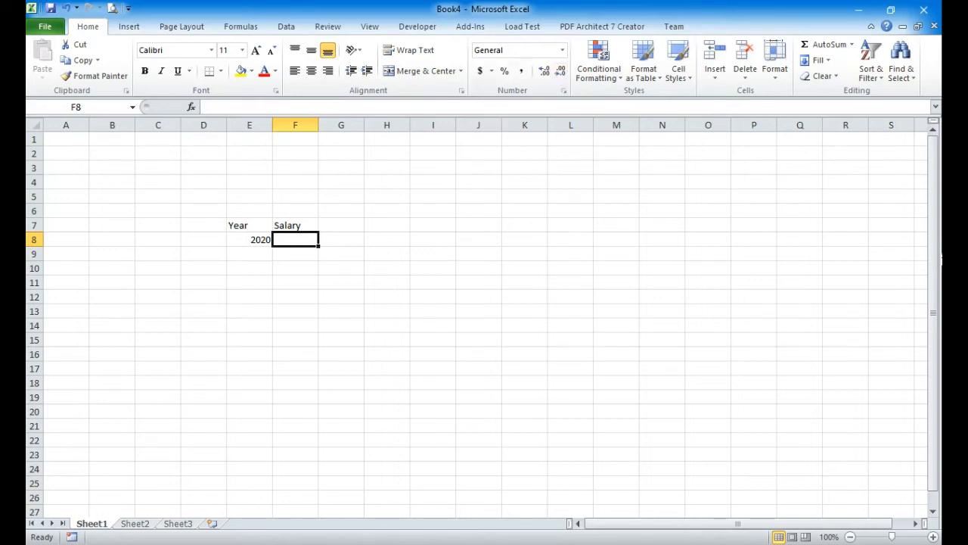
Step: Examine the Total row on the Total sheet of the Year 2020 workbook and return to Book4
{"action": "left_click", "coordinate": [674, 544]}
{"action": "left_click", "coordinate": [569, 459]}
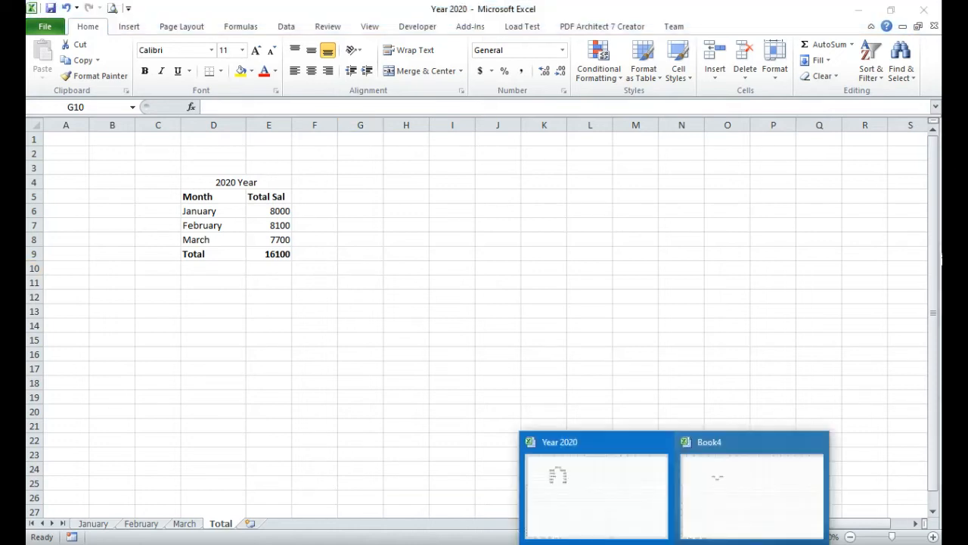
{"action": "left_click", "coordinate": [719, 468]}
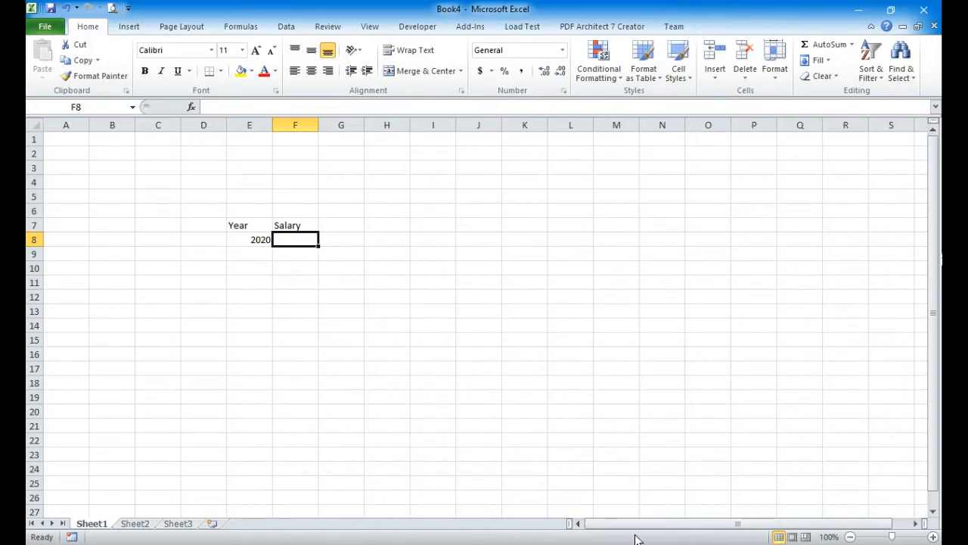
{"action": "mouse_move", "coordinate": [643, 523]}
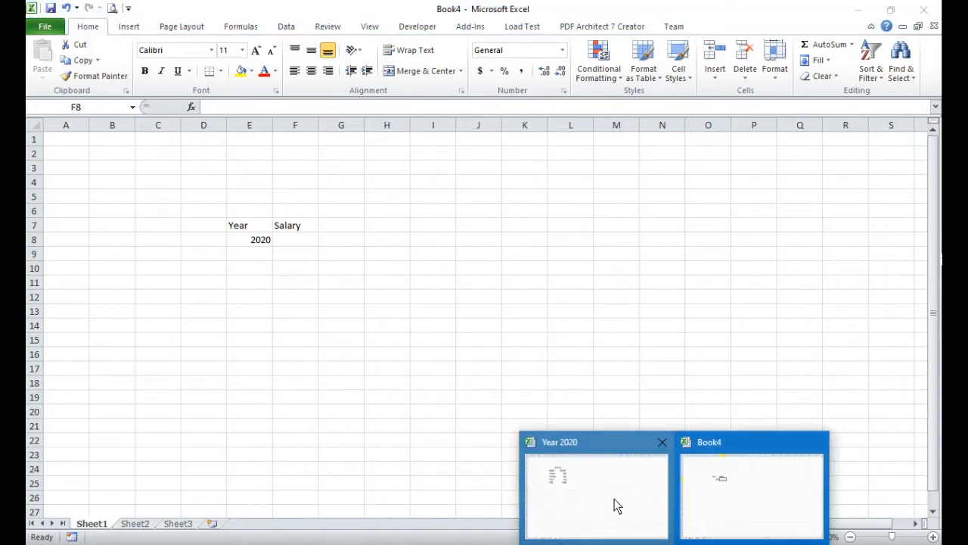
{"action": "left_click", "coordinate": [614, 504]}
{"action": "left_click", "coordinate": [286, 261]}
{"action": "left_click_drag", "start_coordinate": [204, 253], "coordinate": [275, 259]}
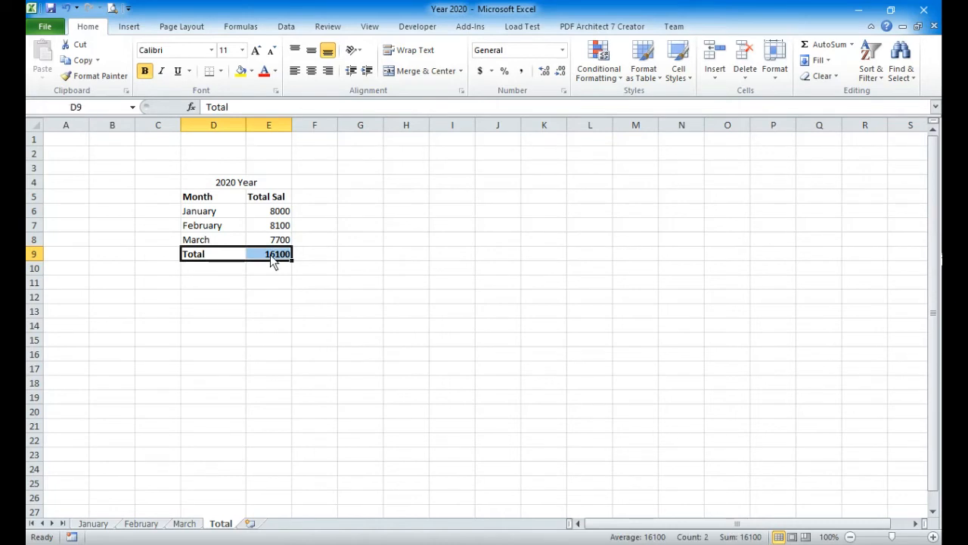
{"action": "mouse_move", "coordinate": [713, 521]}
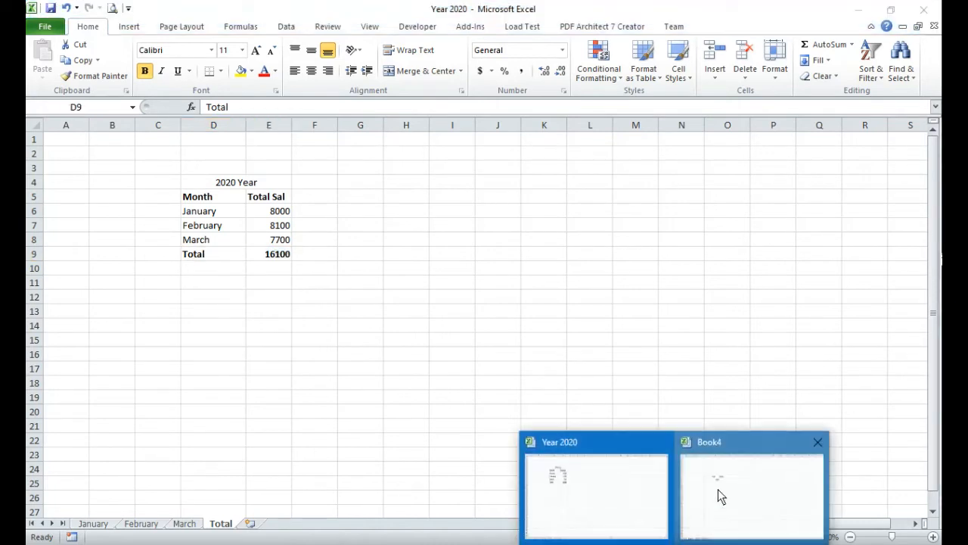
{"action": "left_click", "coordinate": [720, 495]}
{"action": "left_click_drag", "start_coordinate": [257, 257], "coordinate": [253, 397]}
{"action": "left_click_drag", "start_coordinate": [300, 242], "coordinate": [300, 437]}
{"action": "left_click", "coordinate": [392, 306]}
{"action": "left_click", "coordinate": [395, 342]}
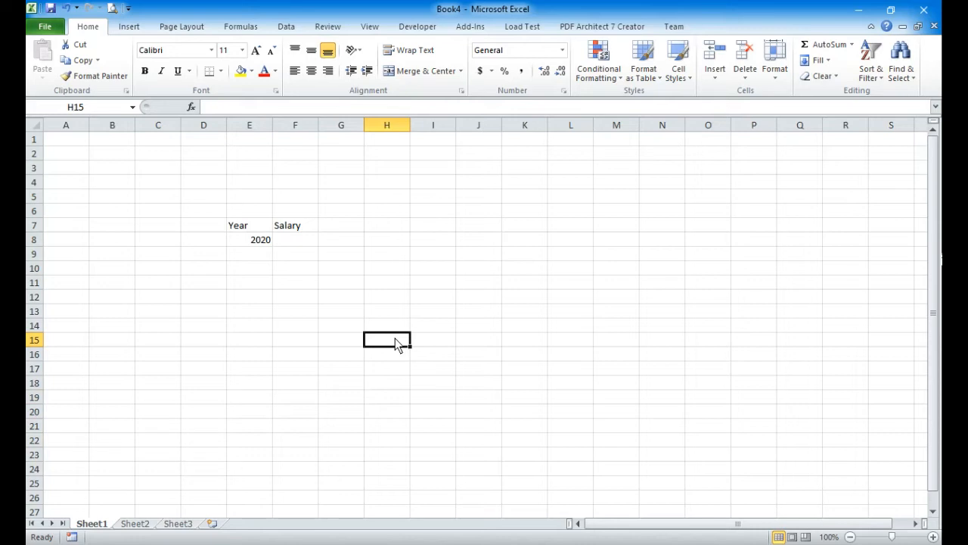
Step: Link cell F8 of Book4 to the total in cell E9 on the Total sheet of the Year 2020 workbook
{"action": "key", "text": "Up"}
{"action": "key", "text": "Up"}
{"action": "key", "text": "Up"}
{"action": "key", "text": "Left"}
{"action": "key", "text": "Up"}
{"action": "key", "text": "Up"}
{"action": "key", "text": "Left"}
{"action": "key", "text": "Up"}
{"action": "key", "text": "Up"}
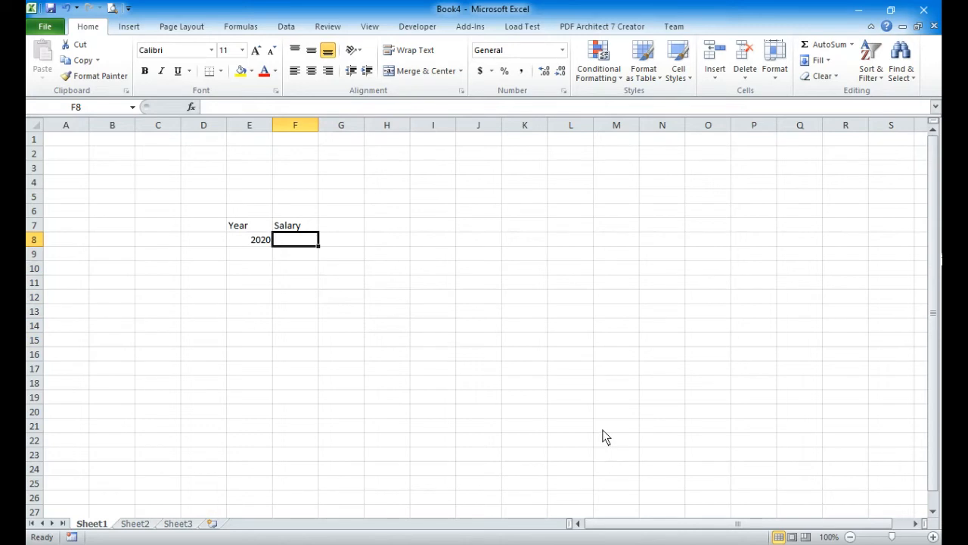
{"action": "type", "text": "="}
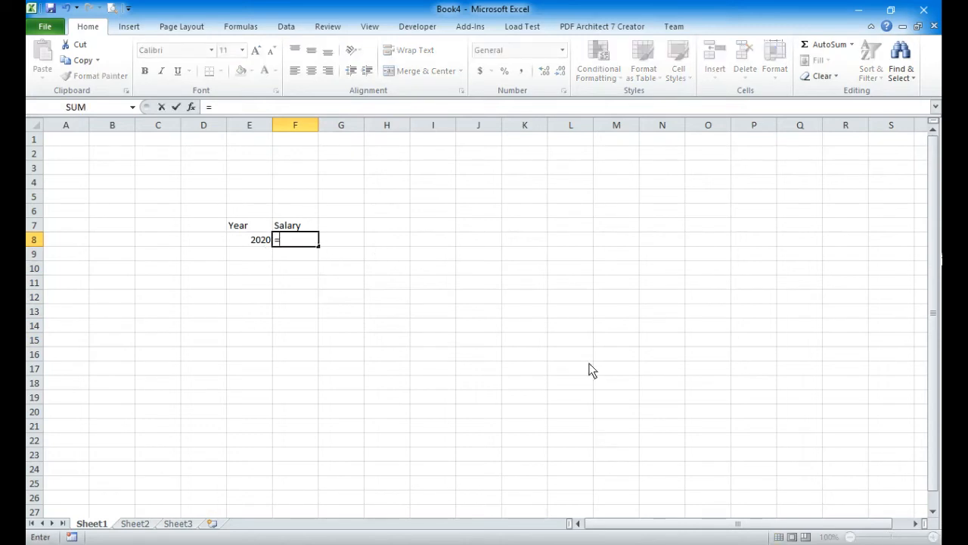
{"action": "left_click", "coordinate": [675, 544]}
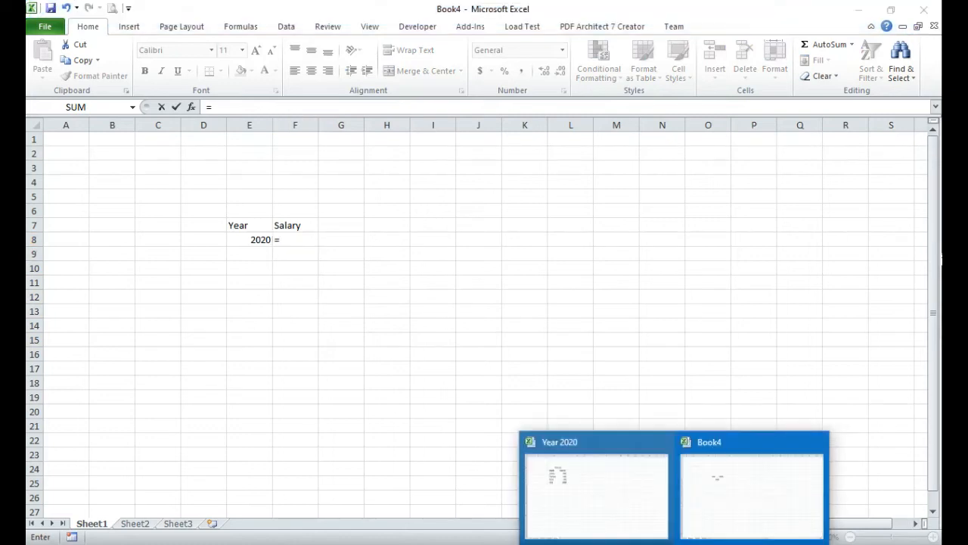
{"action": "left_click", "coordinate": [610, 494]}
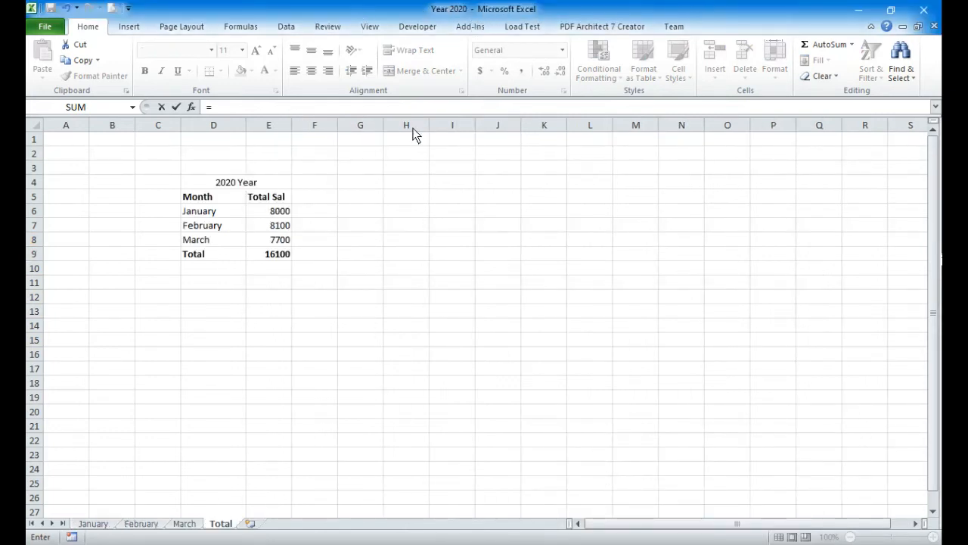
{"action": "left_click", "coordinate": [278, 258]}
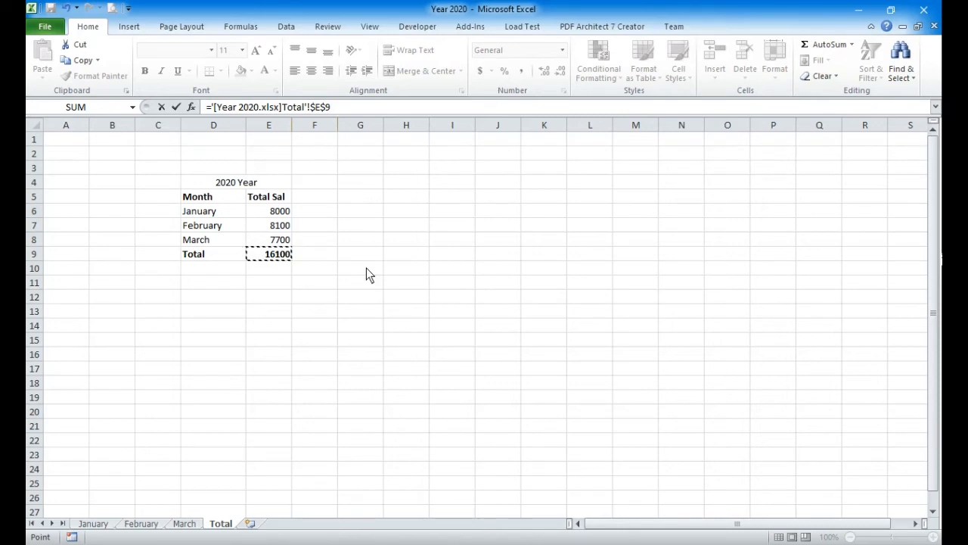
{"action": "key", "text": "Return"}
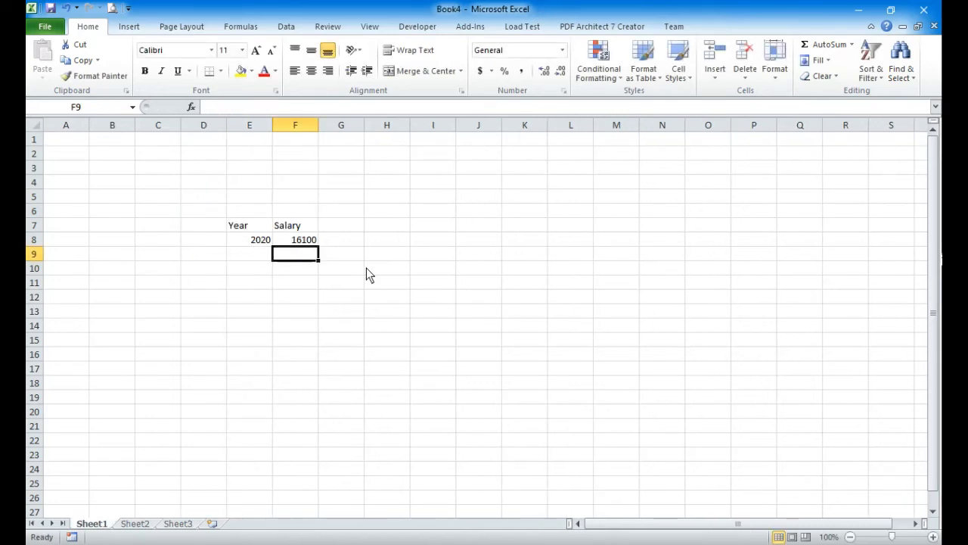
Step: Examine the linking formula in F8, checking its workbook name, sheet name and cell reference parts
{"action": "left_click", "coordinate": [311, 241]}
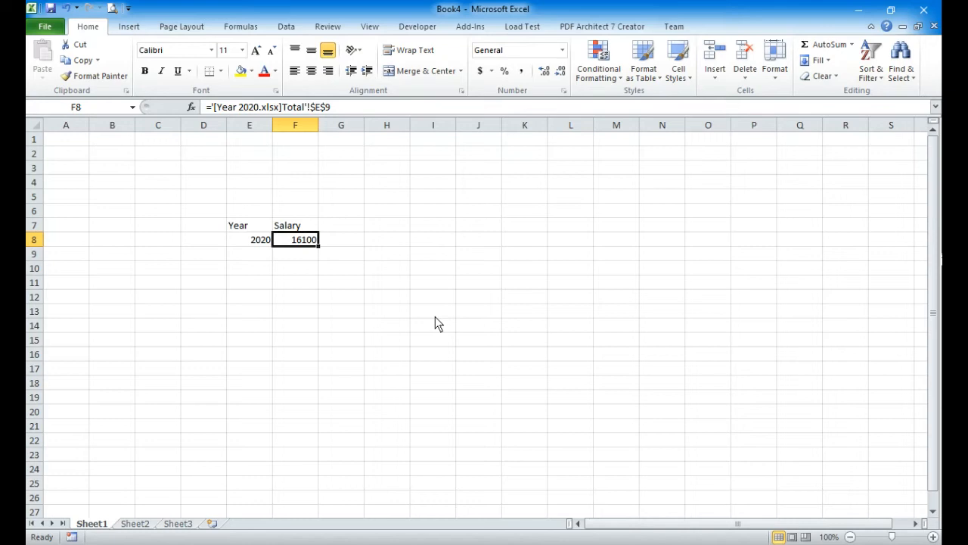
{"action": "key", "text": "Down"}
{"action": "key", "text": "Up"}
{"action": "key", "text": "Down"}
{"action": "key", "text": "Right"}
{"action": "key", "text": "Right"}
{"action": "key", "text": "Up"}
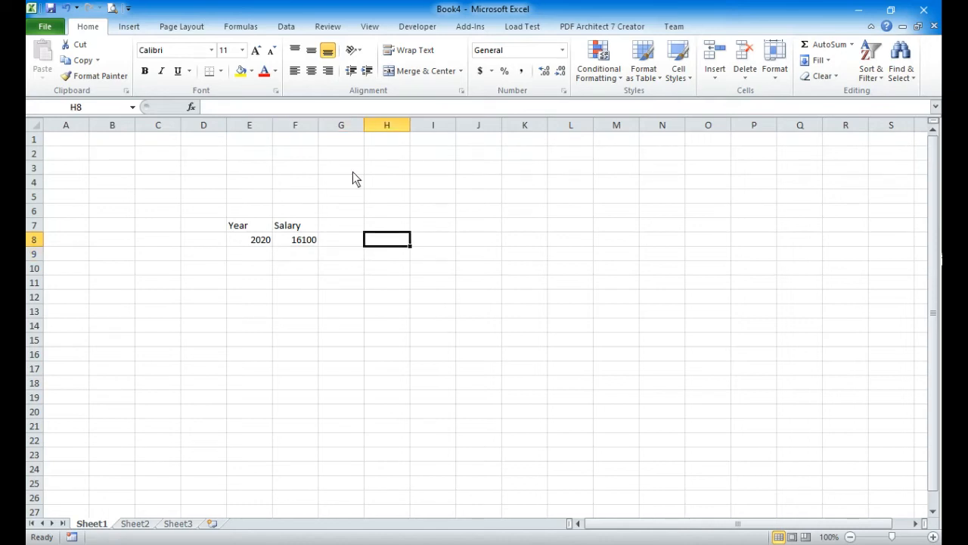
{"action": "left_click", "coordinate": [309, 246]}
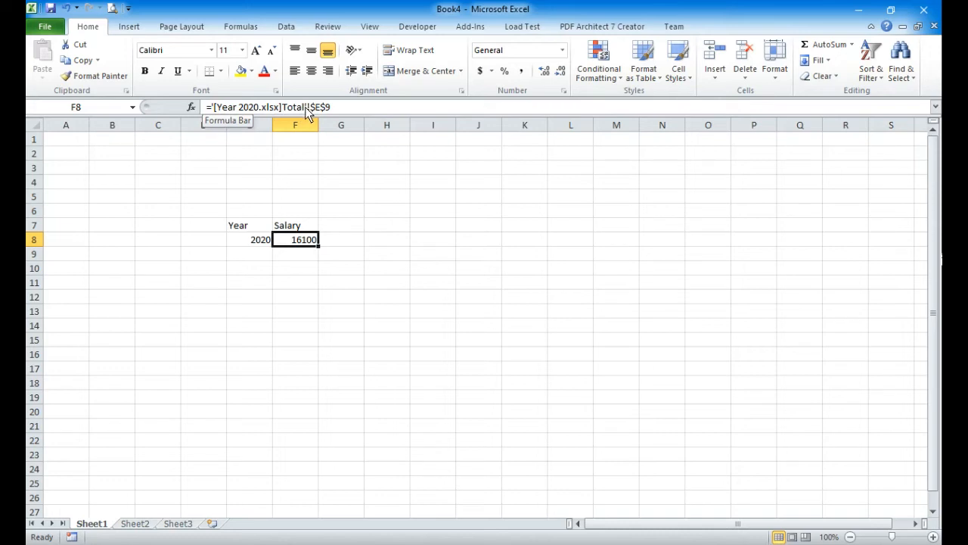
{"action": "left_click", "coordinate": [387, 243]}
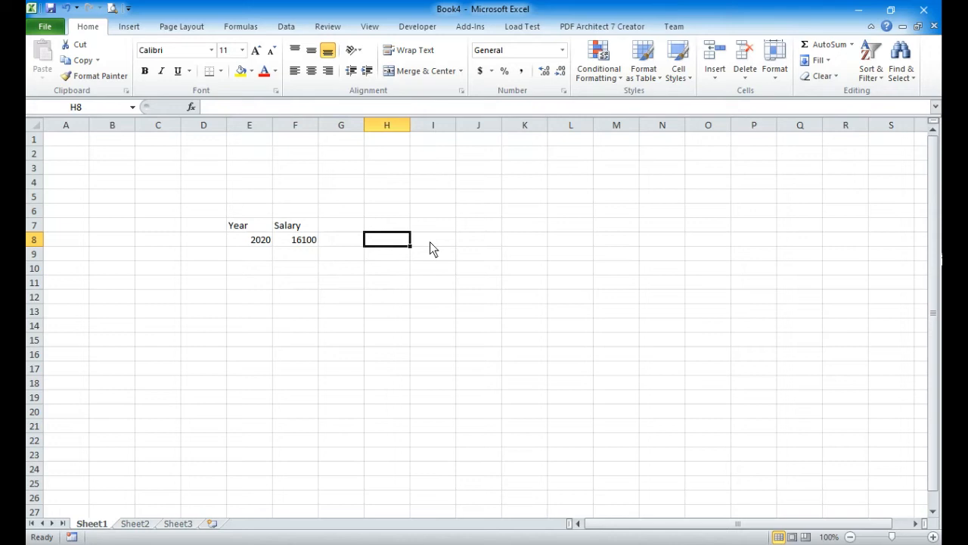
{"action": "left_click", "coordinate": [308, 239]}
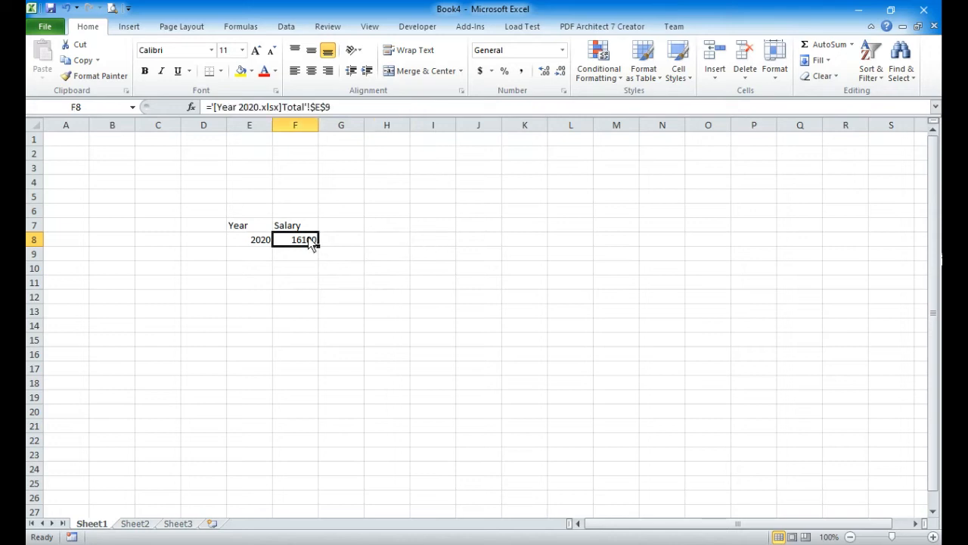
{"action": "double_click", "coordinate": [292, 109]}
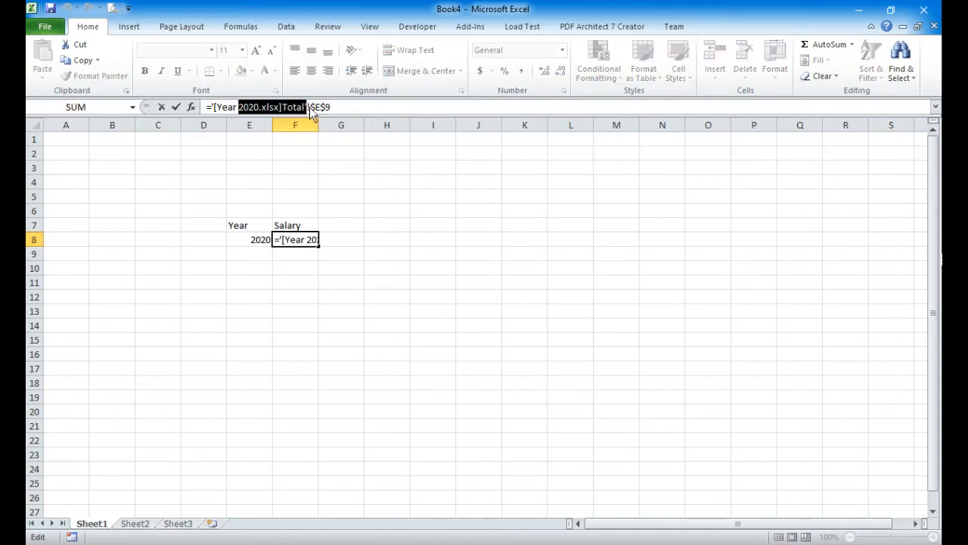
{"action": "left_click", "coordinate": [336, 108]}
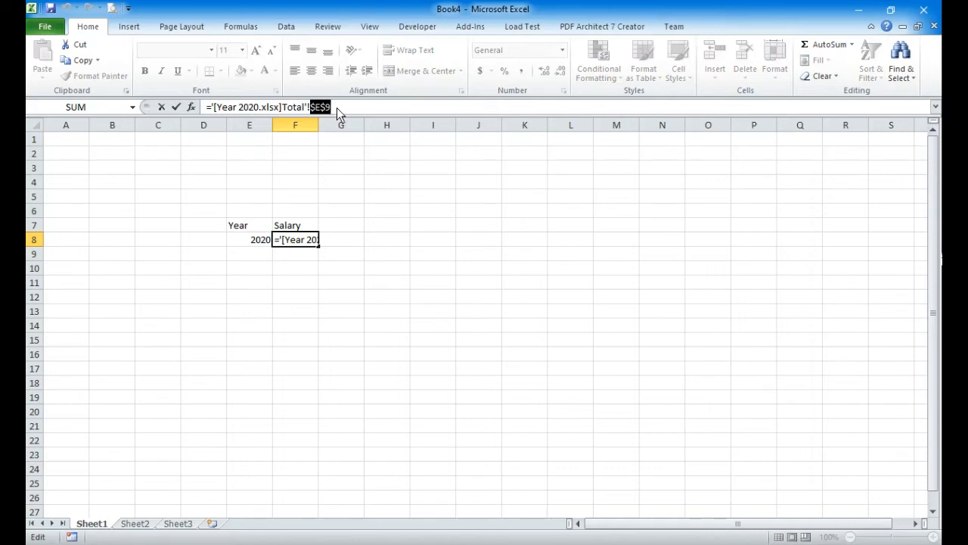
{"action": "key", "text": "ctrl+Return"}
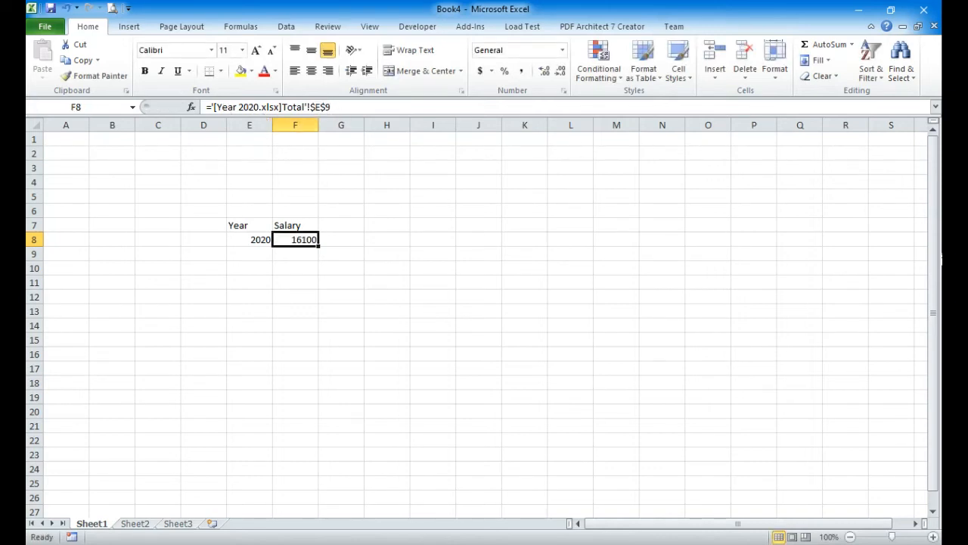
Step: Check the source sheet's name and its total cell E9 in the Year 2020 workbook
{"action": "mouse_move", "coordinate": [655, 510]}
{"action": "left_click", "coordinate": [601, 487]}
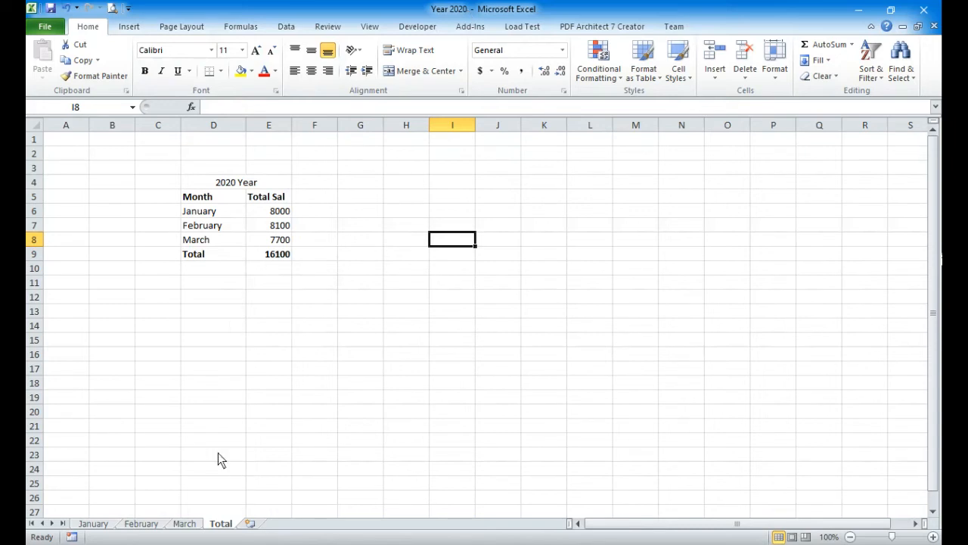
{"action": "double_click", "coordinate": [221, 525]}
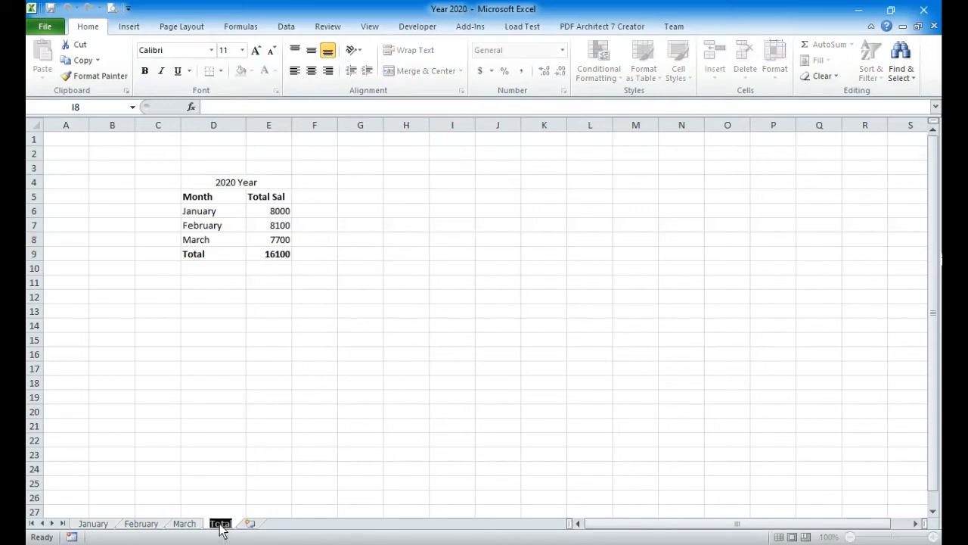
{"action": "left_click", "coordinate": [308, 346]}
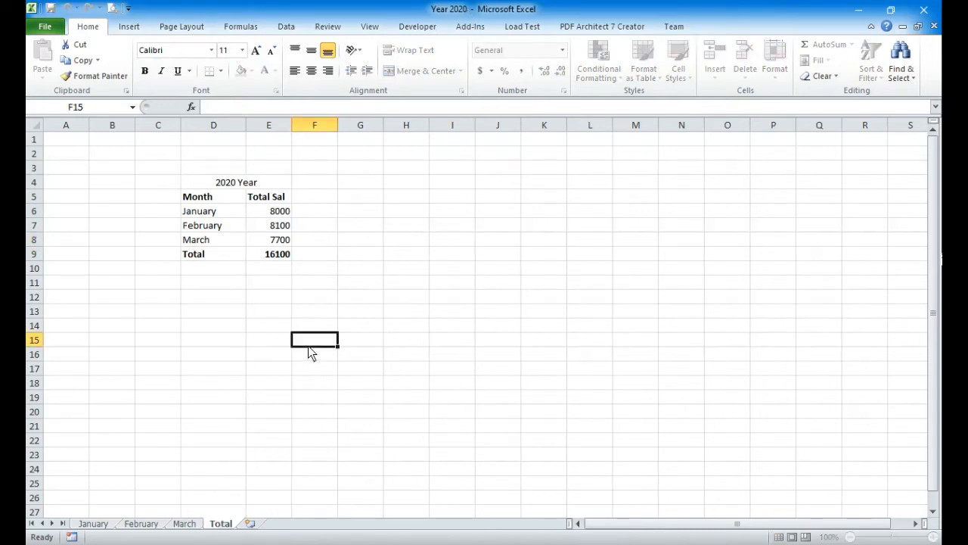
{"action": "left_click", "coordinate": [278, 261]}
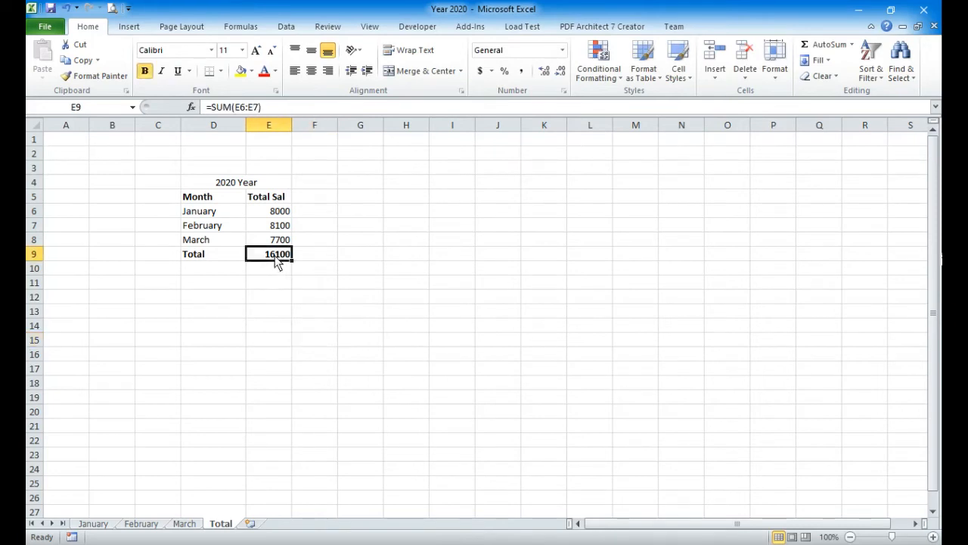
Step: Enter Year 2020, Total and E9 in cells E13, F13 and G13 of the Total sheet
{"action": "left_click", "coordinate": [271, 308]}
{"action": "type", "text": "Yea"}
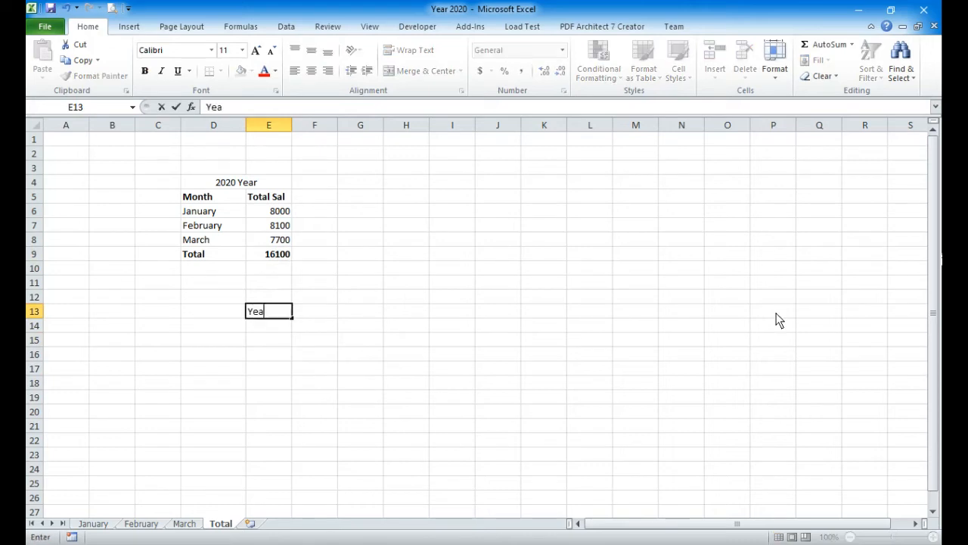
{"action": "type", "text": "r 20202"}
{"action": "key", "text": "Tab"}
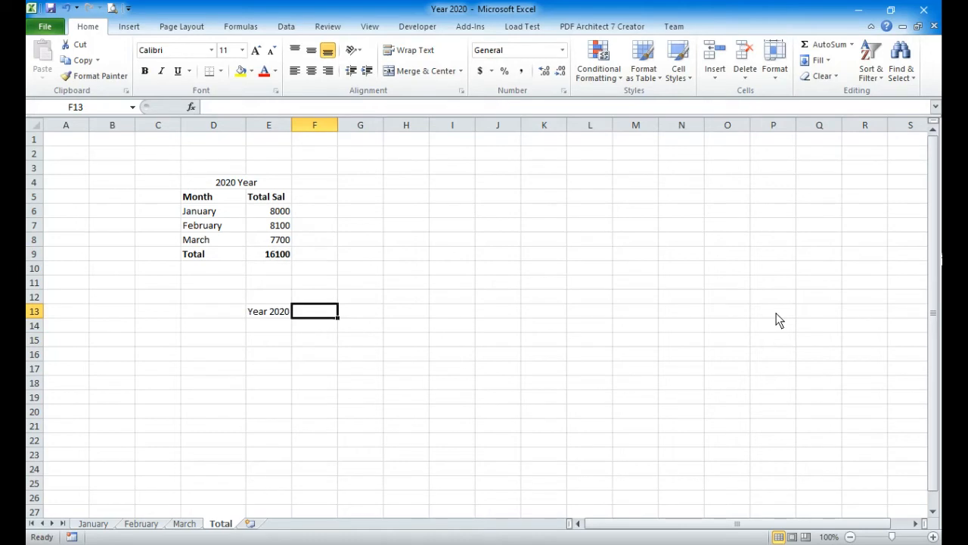
{"action": "type", "text": "Total"}
{"action": "key", "text": "Tab"}
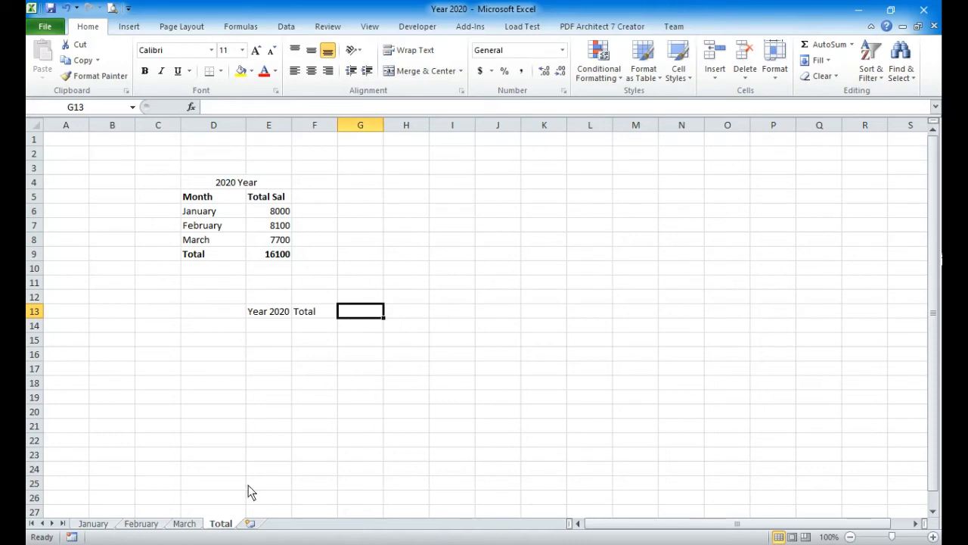
{"action": "left_click", "coordinate": [278, 255]}
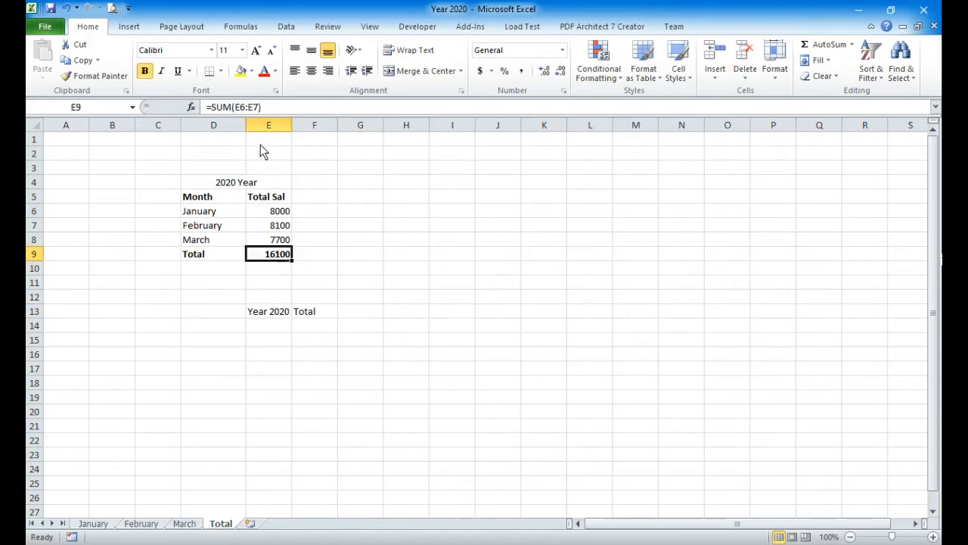
{"action": "left_click", "coordinate": [359, 316]}
{"action": "type", "text": "E9"}
{"action": "key", "text": "Return"}
Step: Copy E13:G13 from the Total sheet and paste it at H6 on Sheet1 of Book4
{"action": "left_click", "coordinate": [357, 313]}
{"action": "key", "text": "shift+Left"}
{"action": "key", "text": "shift+Left"}
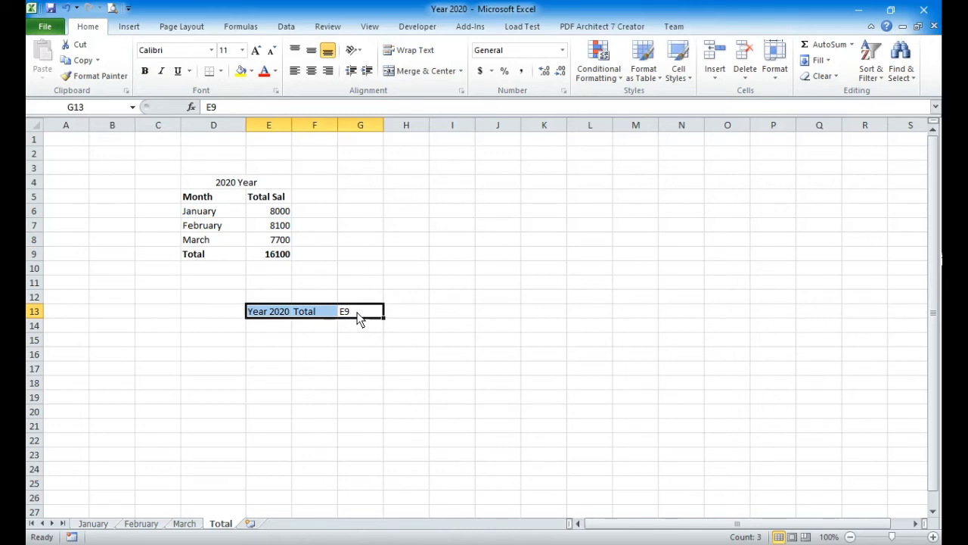
{"action": "key", "text": "ctrl+c"}
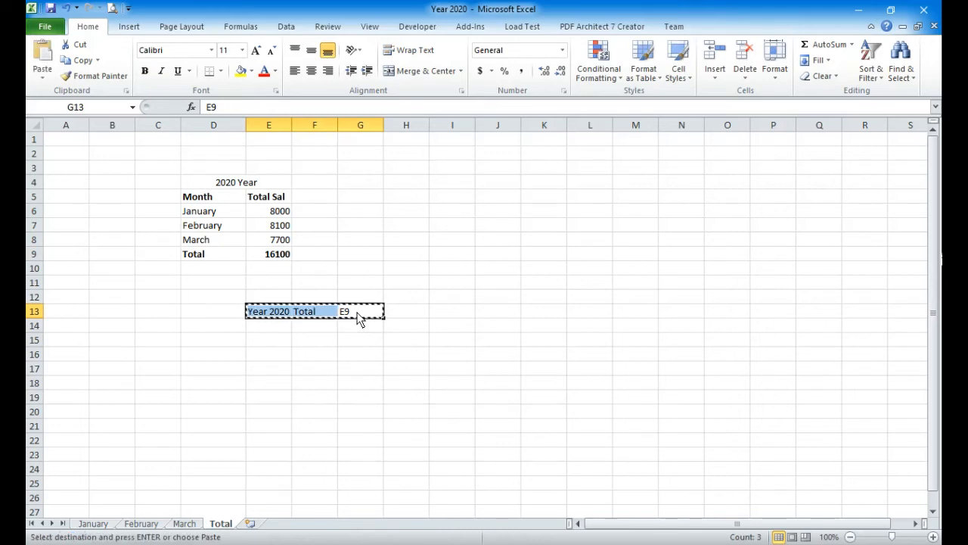
{"action": "left_click", "coordinate": [747, 490]}
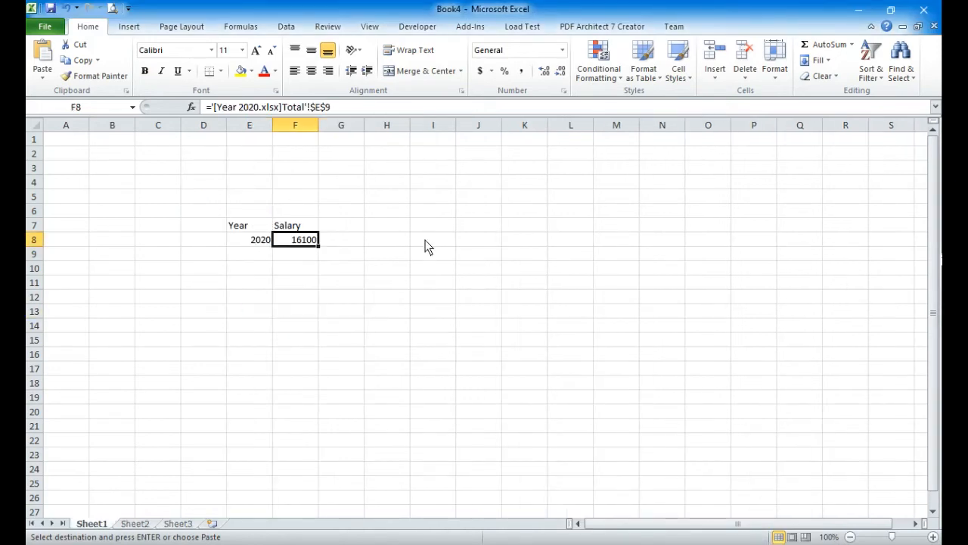
{"action": "left_click", "coordinate": [399, 211]}
{"action": "key", "text": "Return"}
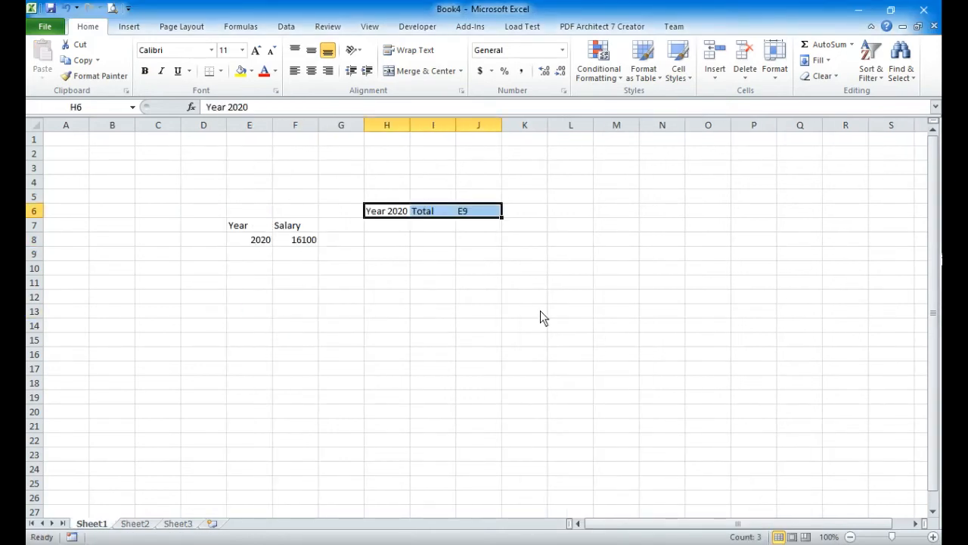
{"action": "left_click", "coordinate": [538, 313]}
{"action": "left_click", "coordinate": [423, 218]}
{"action": "left_click", "coordinate": [378, 216]}
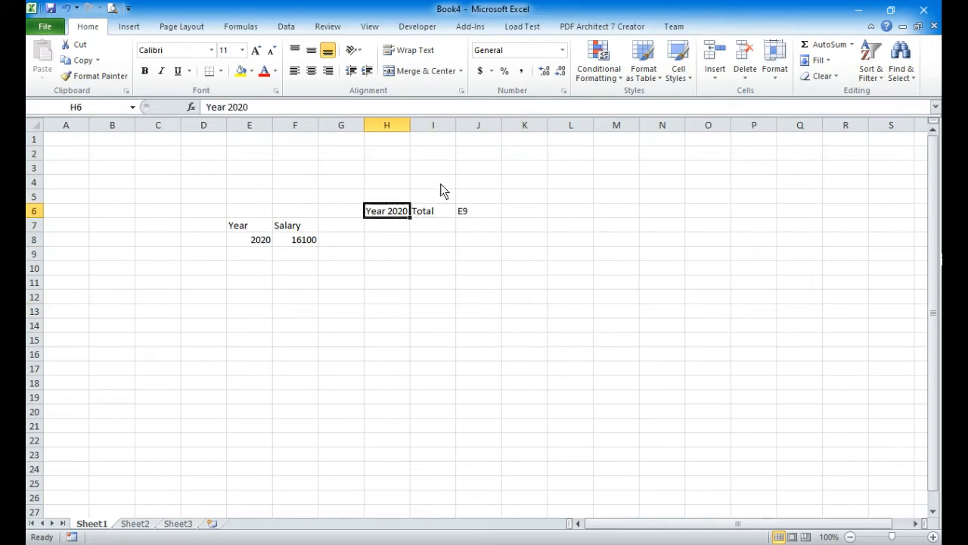
Step: Check the sheet name and cell reference labels in I6 and J6 on Sheet1 of Book4
{"action": "left_click", "coordinate": [429, 216]}
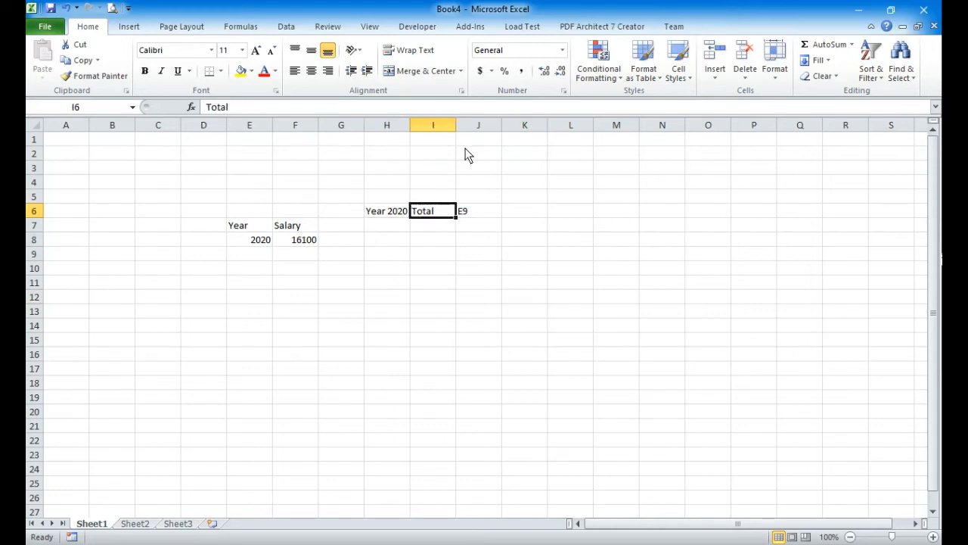
{"action": "left_click", "coordinate": [475, 212]}
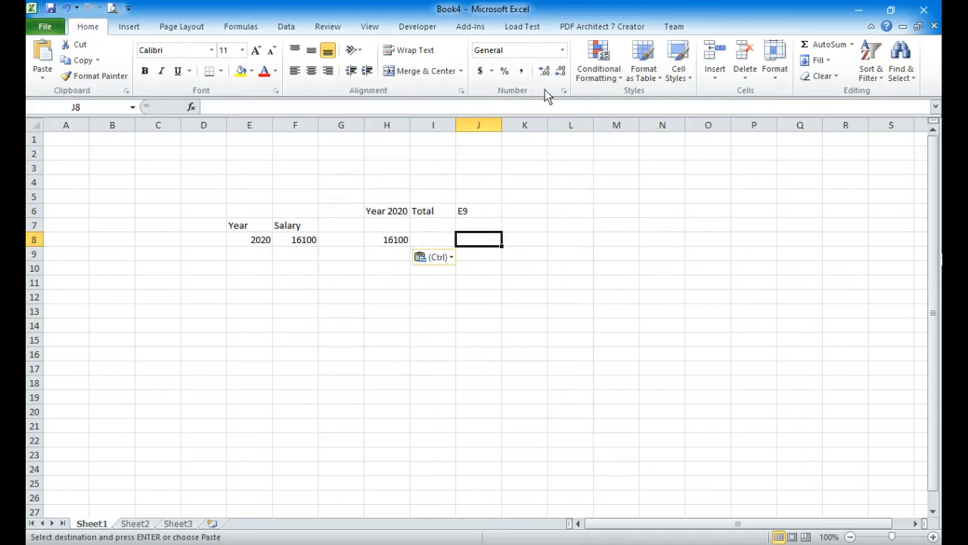
{"action": "left_click", "coordinate": [488, 327]}
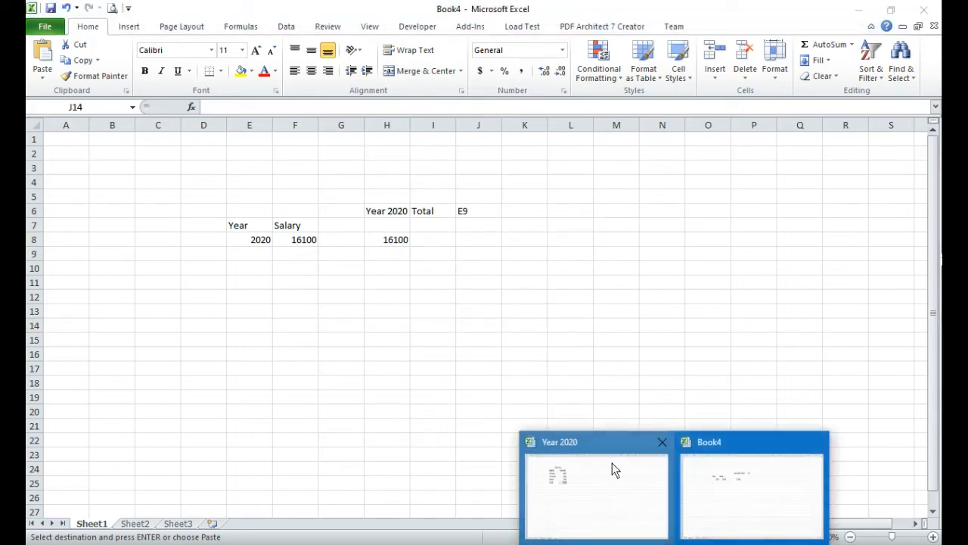
Step: Copy the yearly total in E9 on the Year 2020 workbook's Total sheet and return to Book4
{"action": "left_click", "coordinate": [613, 466]}
{"action": "left_click", "coordinate": [373, 230]}
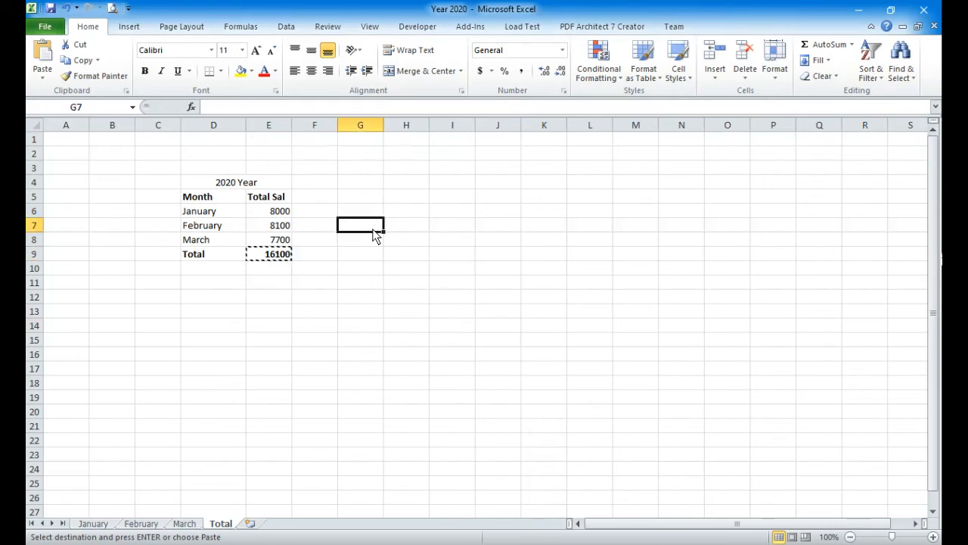
{"action": "key", "text": "Escape"}
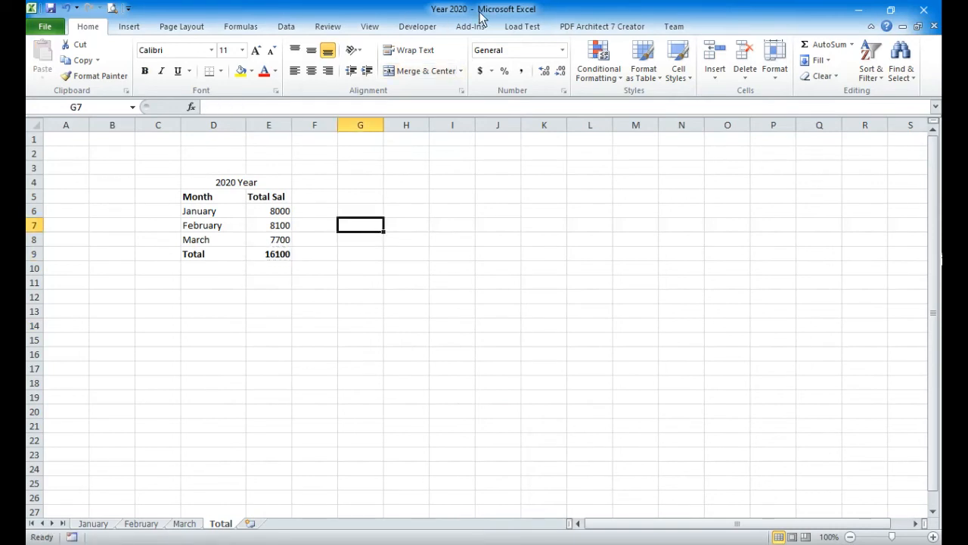
{"action": "left_click", "coordinate": [271, 256]}
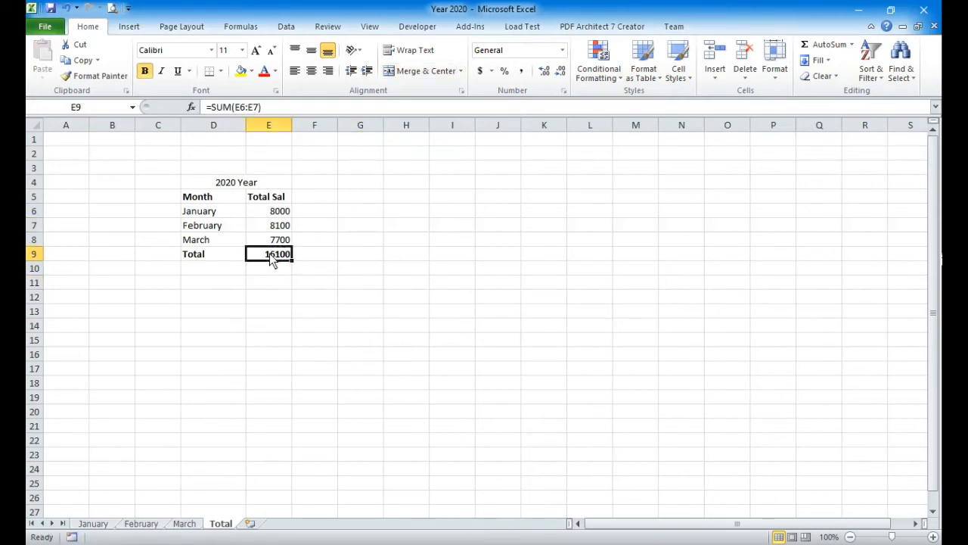
{"action": "right_click", "coordinate": [266, 257]}
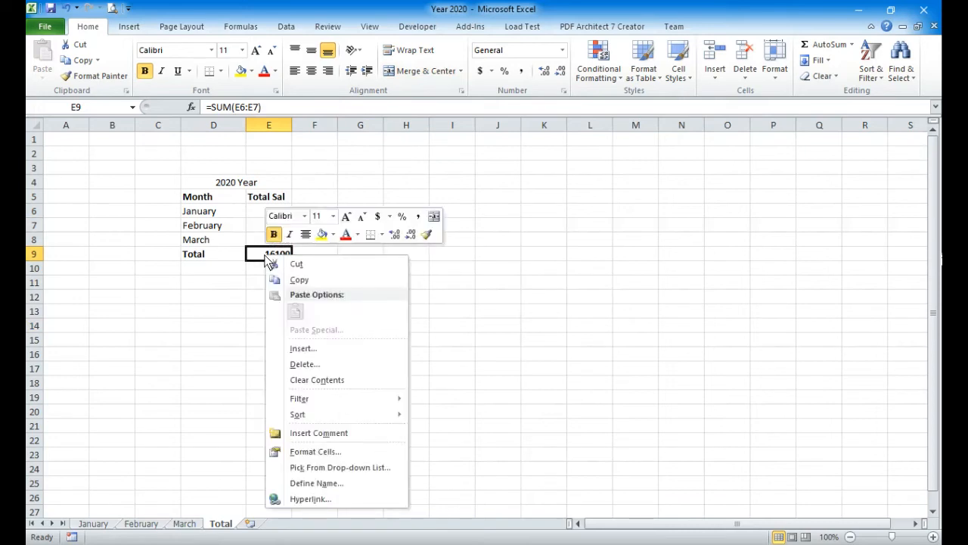
{"action": "left_click", "coordinate": [299, 279]}
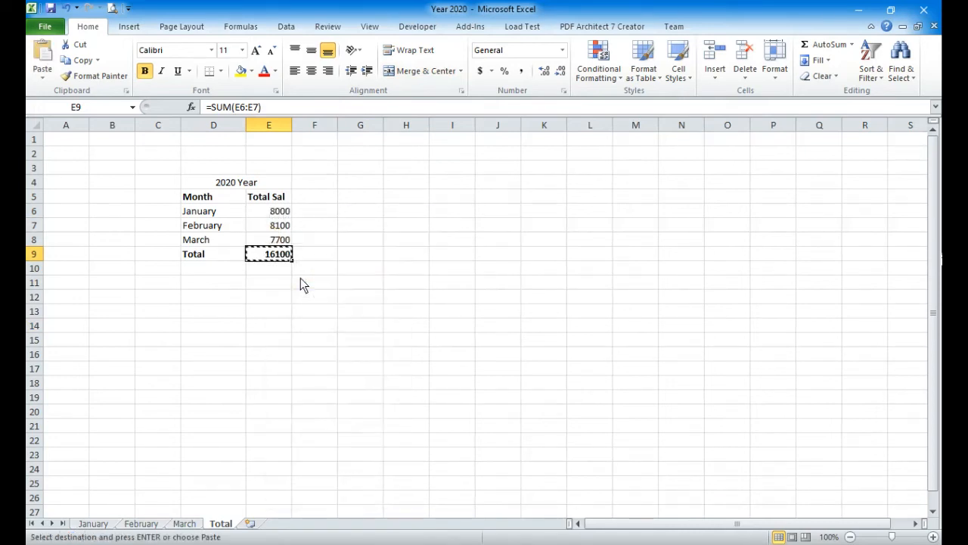
{"action": "mouse_move", "coordinate": [674, 544]}
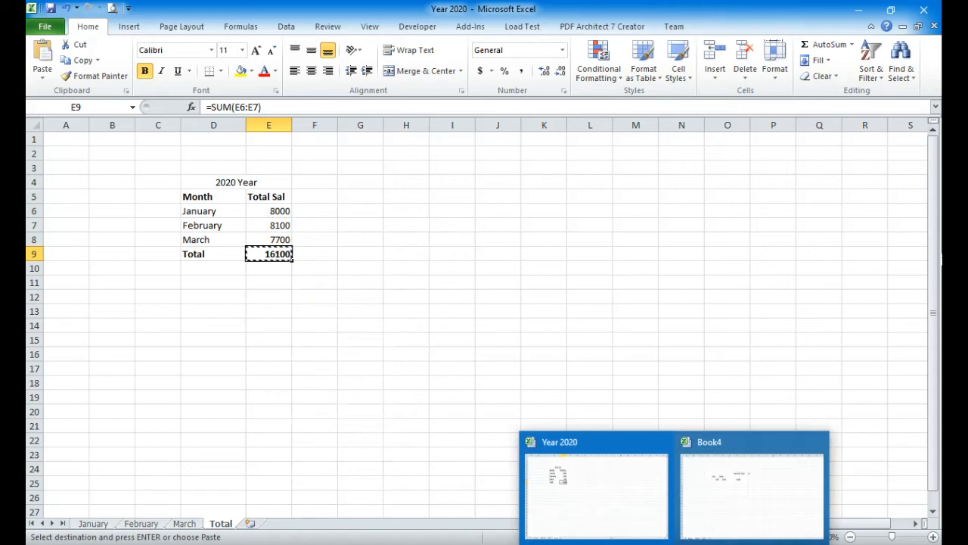
{"action": "left_click", "coordinate": [734, 494]}
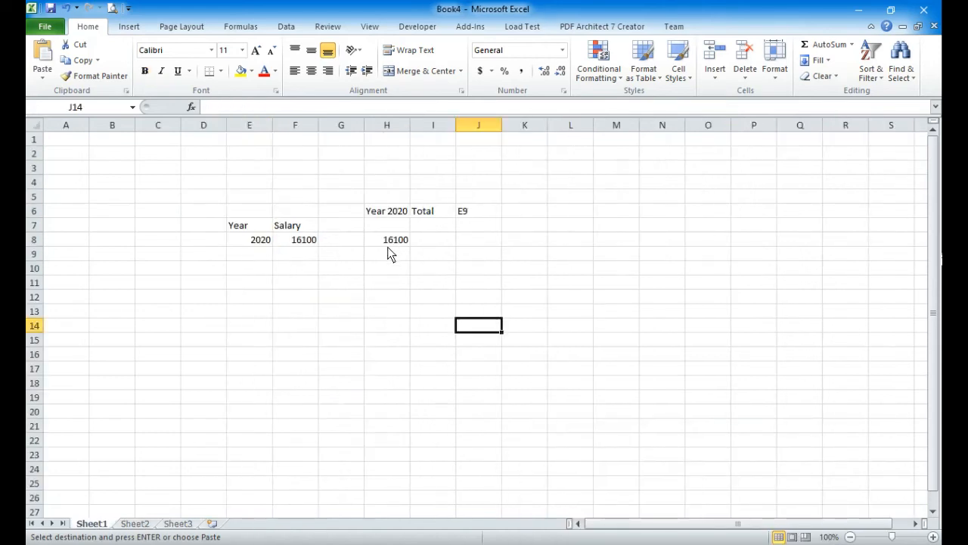
Step: Clear cell H8 on Sheet1 of Book4 and try to paste the copied total there
{"action": "left_click", "coordinate": [388, 243]}
{"action": "type", "text": "="}
{"action": "key", "text": "BackSpace"}
{"action": "left_click", "coordinate": [482, 272]}
{"action": "right_click", "coordinate": [390, 237]}
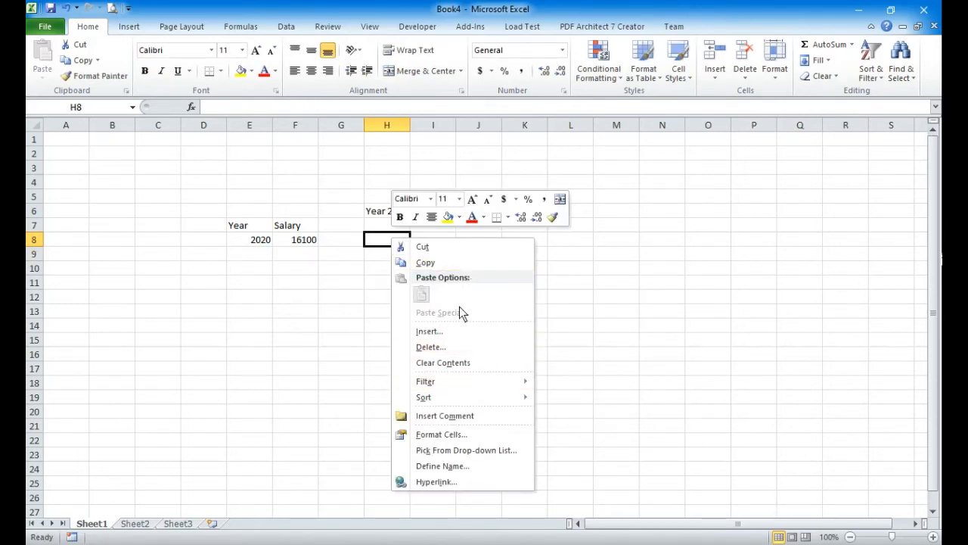
{"action": "left_click", "coordinate": [605, 355]}
Step: Copy E9 from the Total sheet of Year 2020 and paste it as a link into H8 on Sheet1 of Book4
{"action": "left_click", "coordinate": [673, 544]}
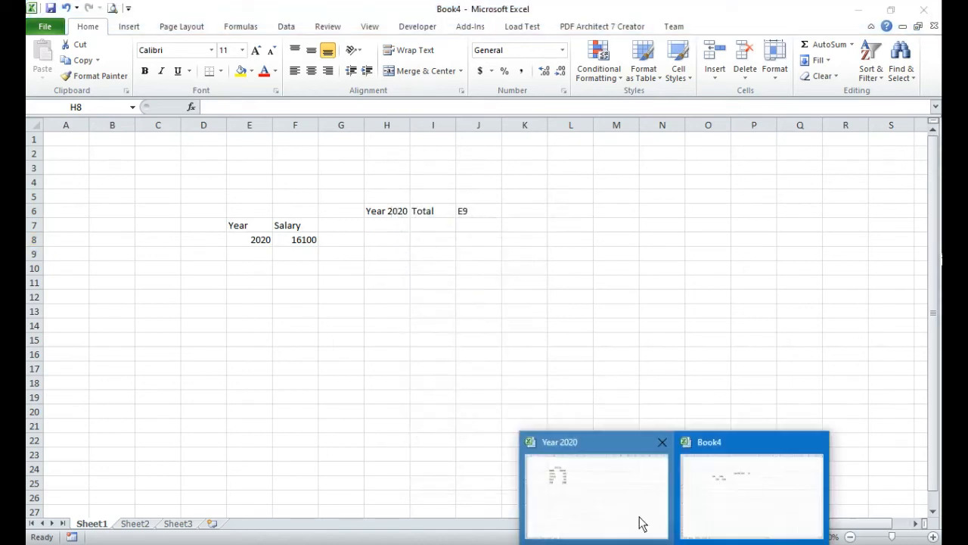
{"action": "left_click", "coordinate": [642, 523]}
{"action": "right_click", "coordinate": [276, 255]}
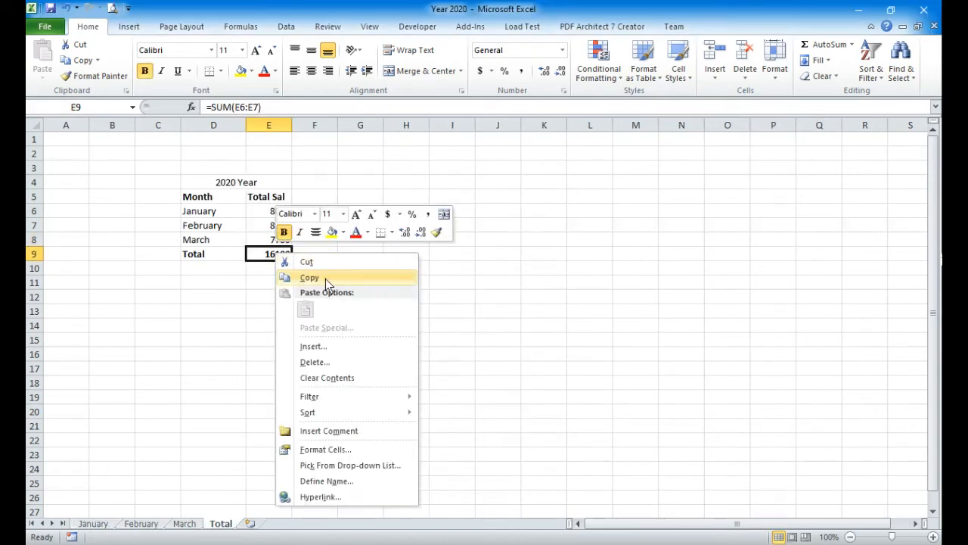
{"action": "left_click", "coordinate": [326, 278]}
{"action": "left_click", "coordinate": [674, 544]}
{"action": "left_click", "coordinate": [742, 495]}
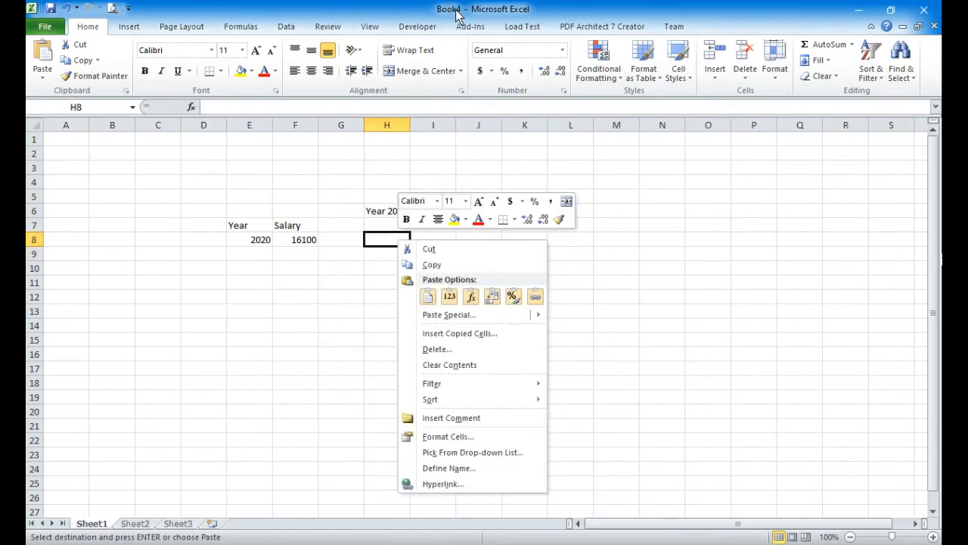
{"action": "mouse_move", "coordinate": [479, 317]}
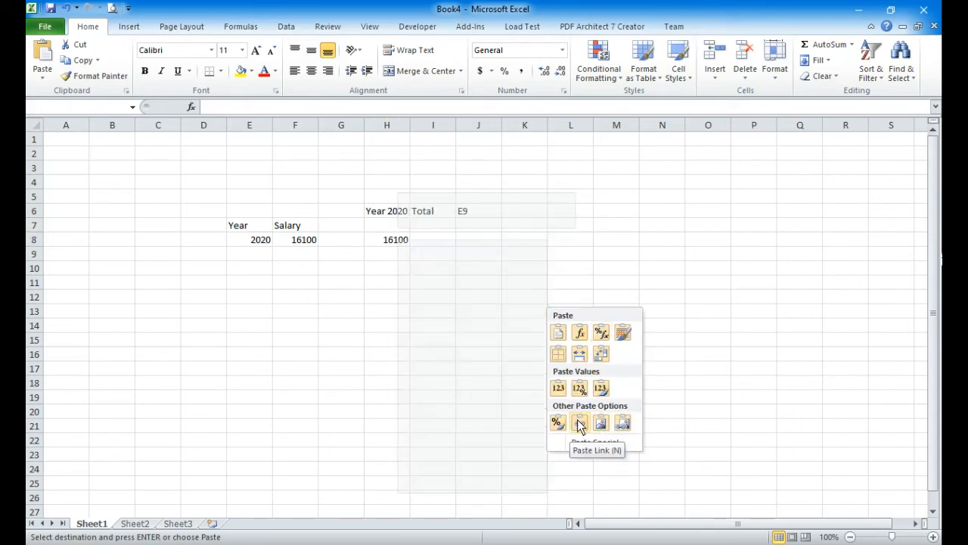
{"action": "left_click", "coordinate": [579, 422]}
{"action": "left_click", "coordinate": [414, 317]}
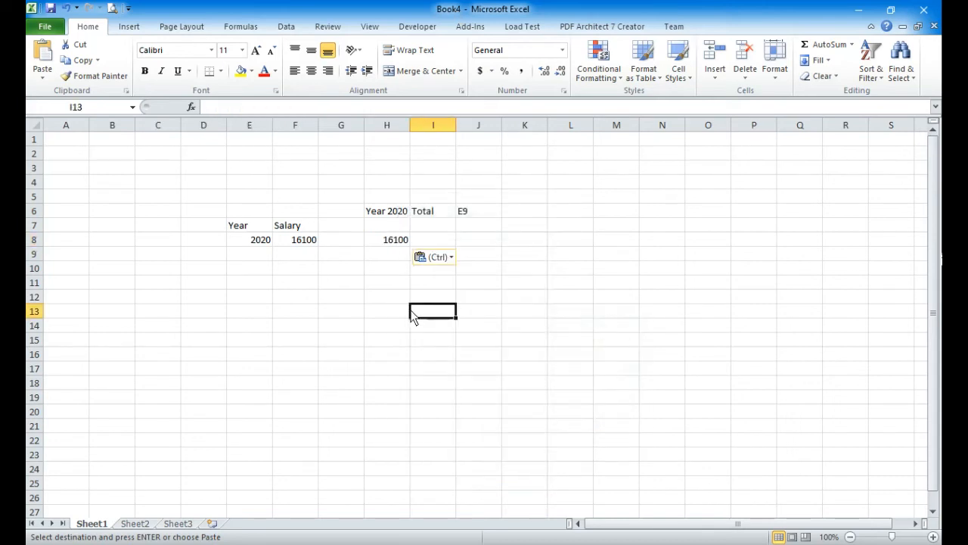
Step: Examine the linking formula in H8, focusing on its absolute cell reference part
{"action": "left_click", "coordinate": [393, 242]}
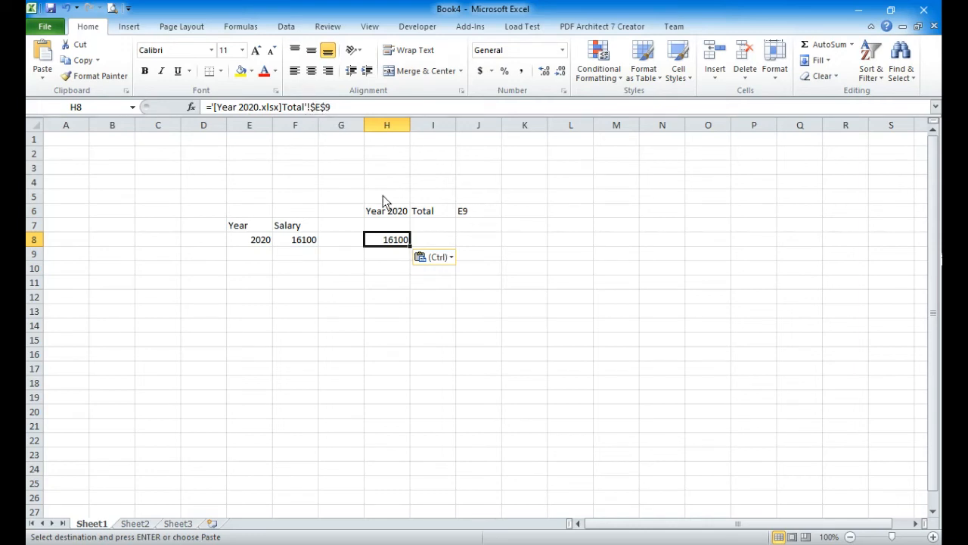
{"action": "left_click", "coordinate": [317, 108]}
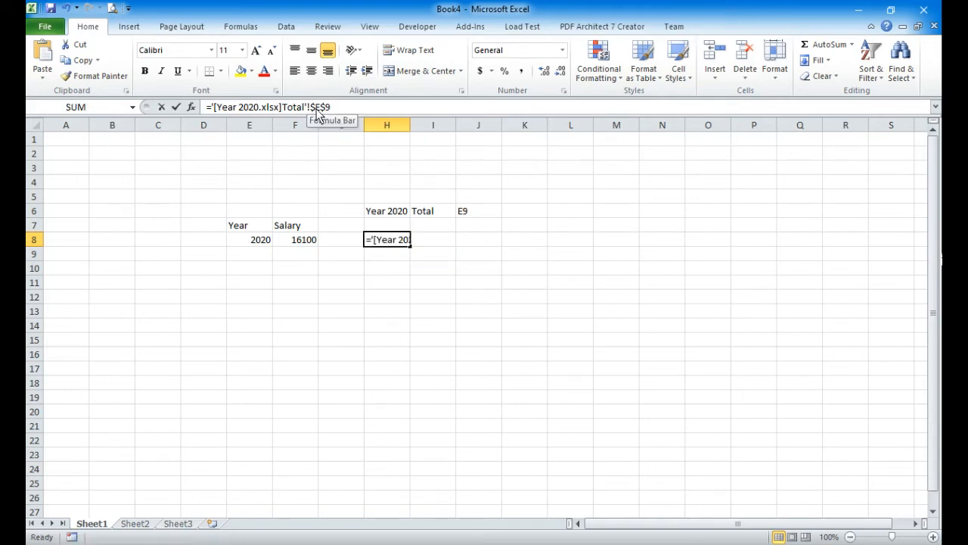
{"action": "left_click_drag", "start_coordinate": [318, 110], "coordinate": [326, 108]}
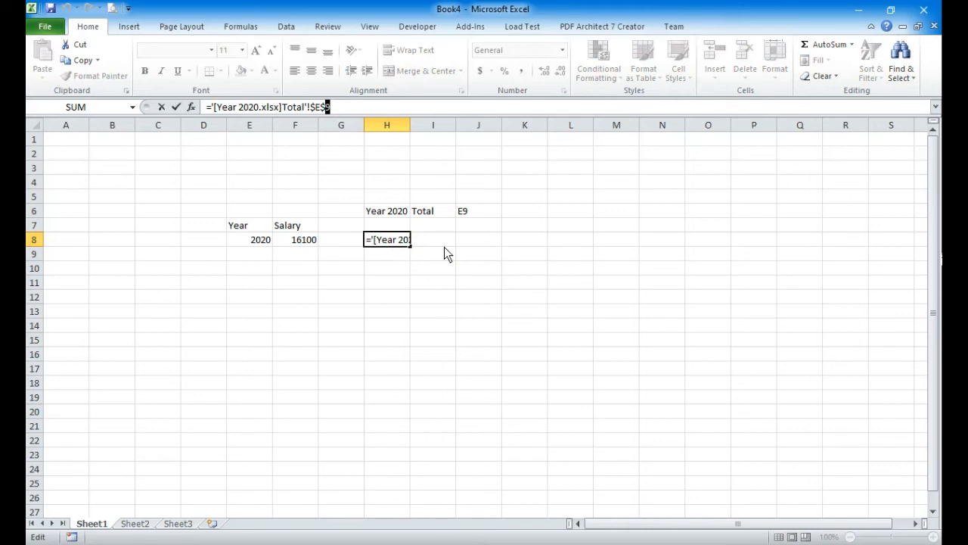
{"action": "key", "text": "ctrl+Return"}
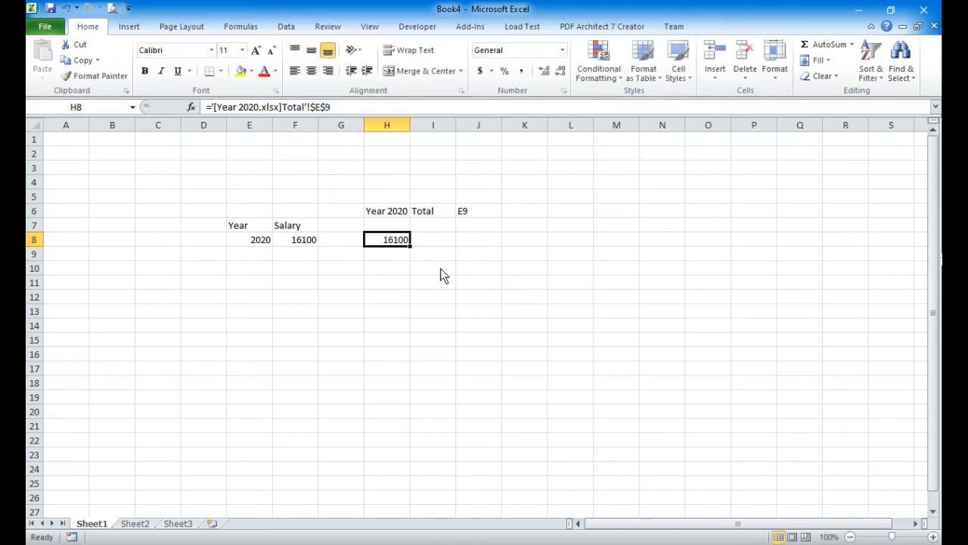
Step: Set the salary of employee a in F6 to 700 on the January sheet of the Year 2020 workbook
{"action": "left_click", "coordinate": [674, 543]}
{"action": "left_click", "coordinate": [617, 471]}
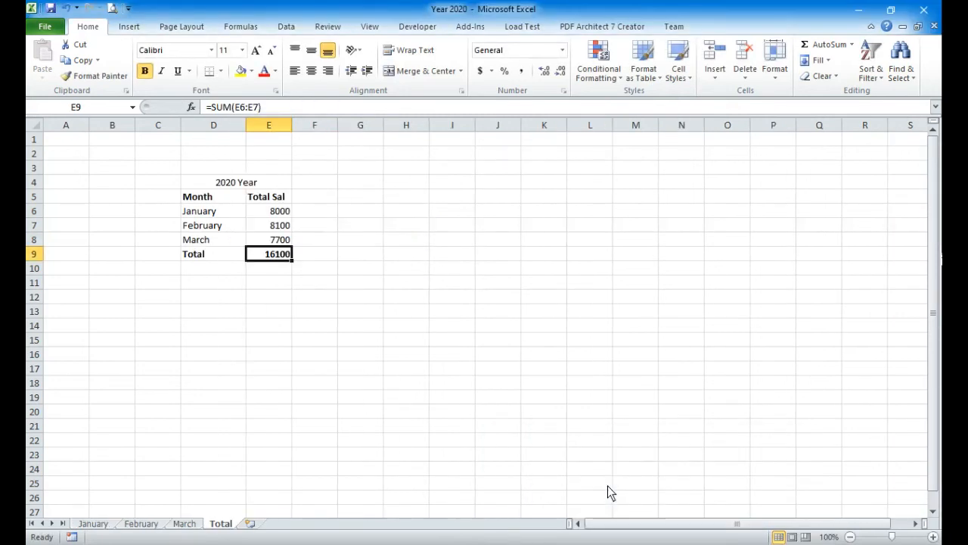
{"action": "left_click", "coordinate": [92, 523]}
{"action": "left_click", "coordinate": [312, 215]}
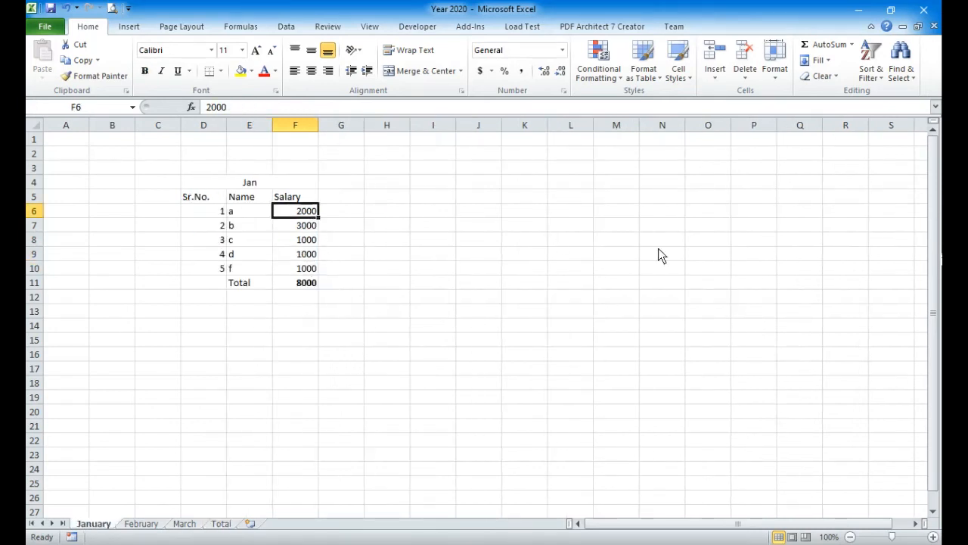
{"action": "type", "text": "700"}
{"action": "key", "text": "Return"}
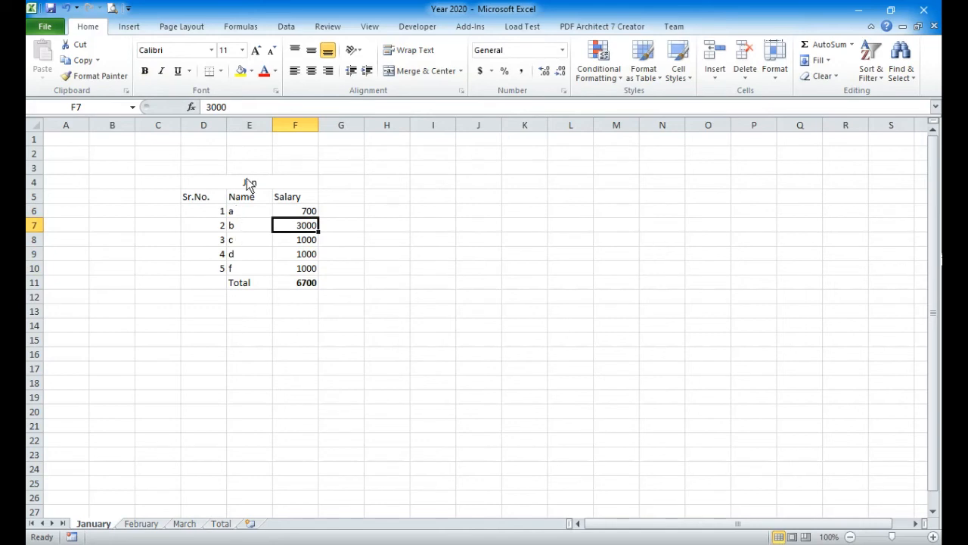
Step: Check the January sheet's total in F11 and the January and yearly totals on the Total sheet
{"action": "left_click", "coordinate": [299, 284]}
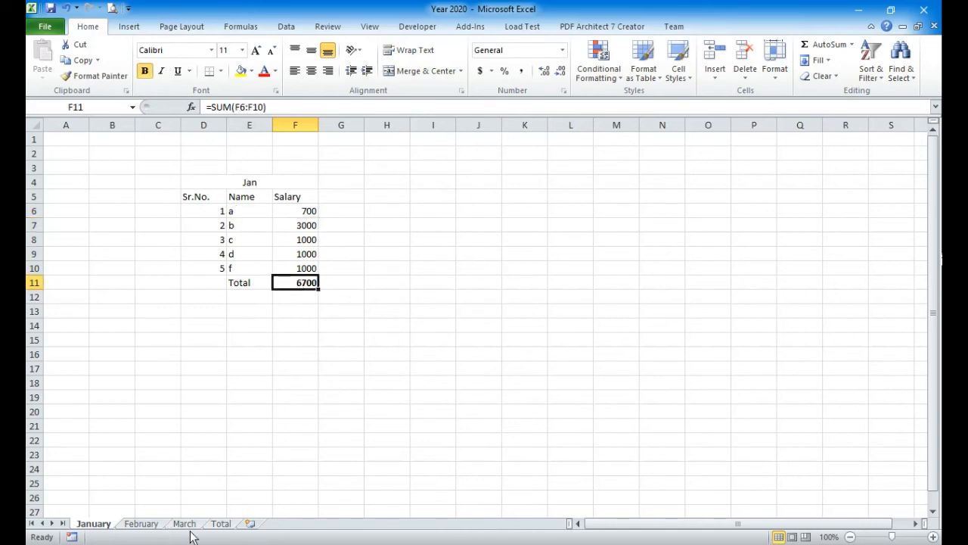
{"action": "left_click", "coordinate": [221, 524]}
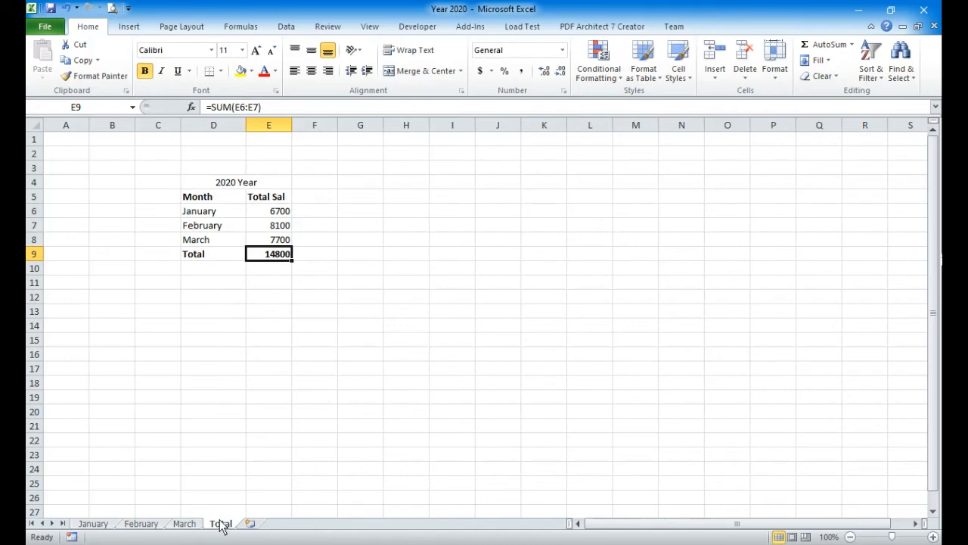
{"action": "left_click", "coordinate": [270, 216]}
{"action": "left_click_drag", "start_coordinate": [227, 215], "coordinate": [274, 214]}
{"action": "left_click", "coordinate": [273, 256]}
Step: Switch to Book4 and check the linked salary totals in H8 and F8
{"action": "left_click", "coordinate": [674, 543]}
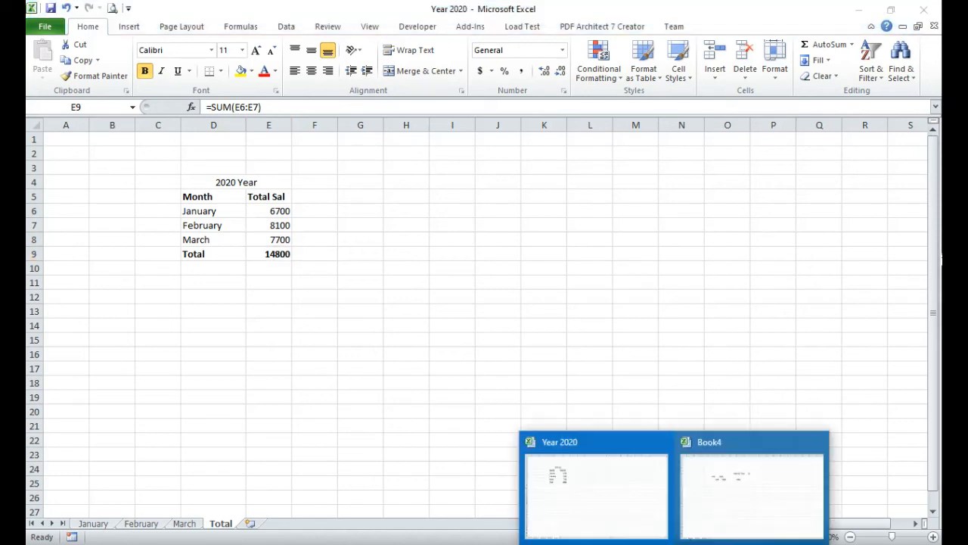
{"action": "left_click", "coordinate": [727, 477]}
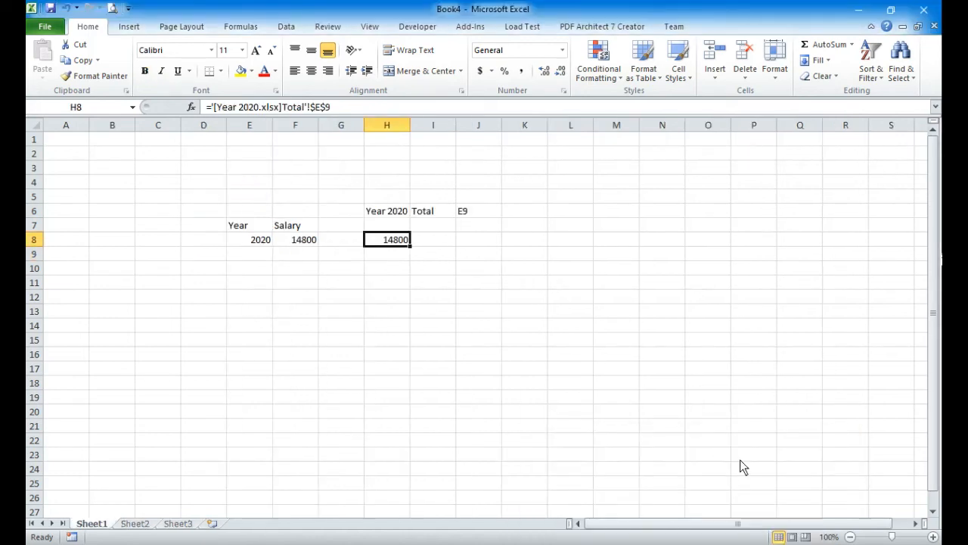
{"action": "left_click", "coordinate": [393, 299]}
{"action": "left_click", "coordinate": [390, 241]}
{"action": "left_click", "coordinate": [304, 244]}
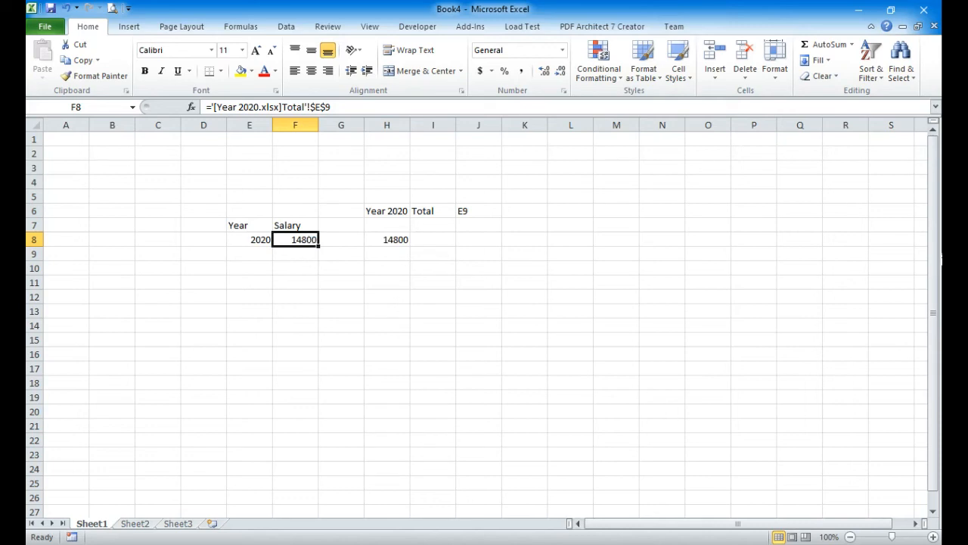
Step: Retrace the link chain through the January and Total sheets of Year 2020 and back to Book4
{"action": "mouse_move", "coordinate": [651, 523]}
{"action": "left_click", "coordinate": [595, 488]}
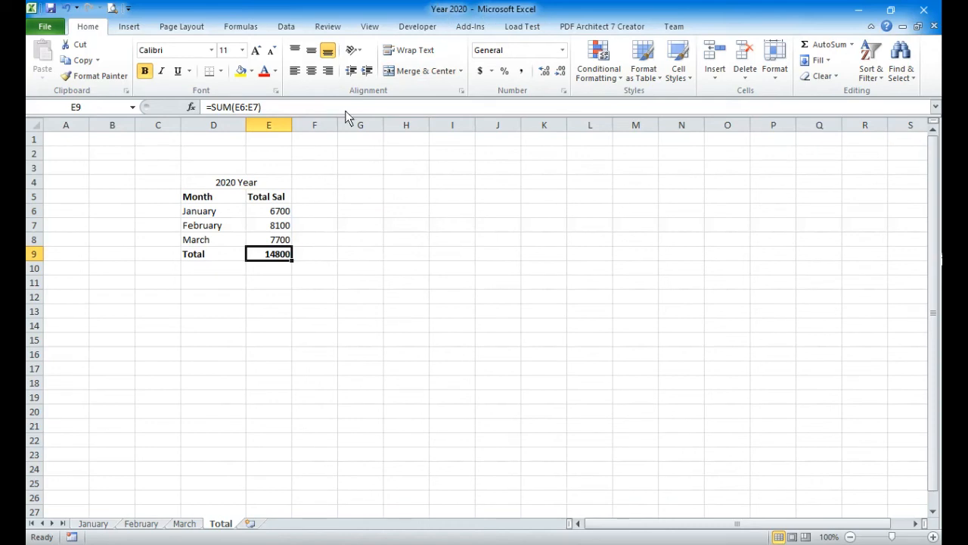
{"action": "left_click", "coordinate": [335, 240]}
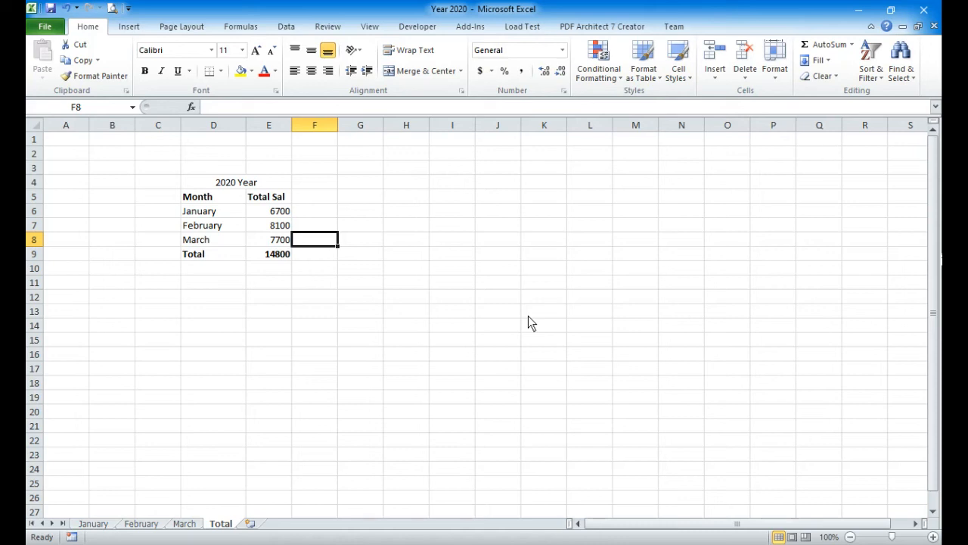
{"action": "left_click", "coordinate": [104, 524]}
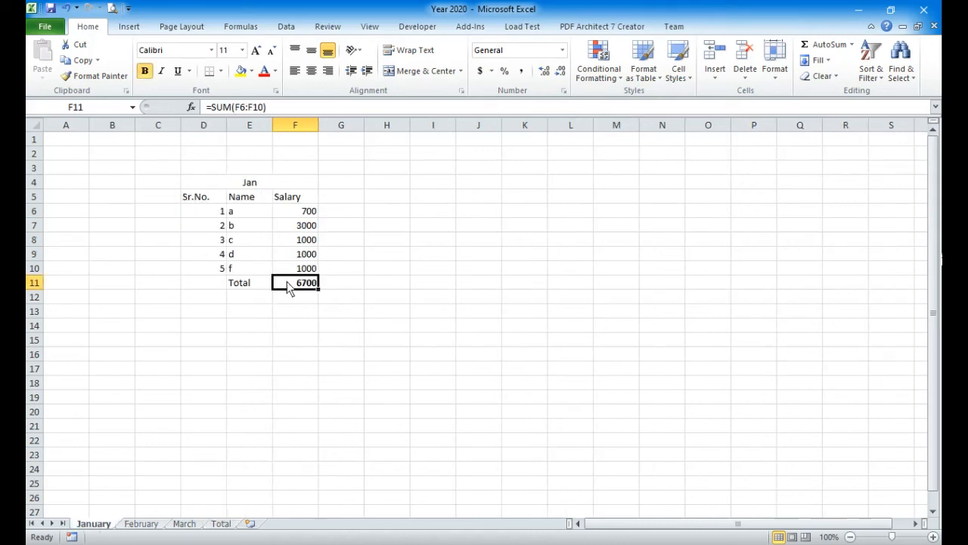
{"action": "left_click", "coordinate": [220, 523]}
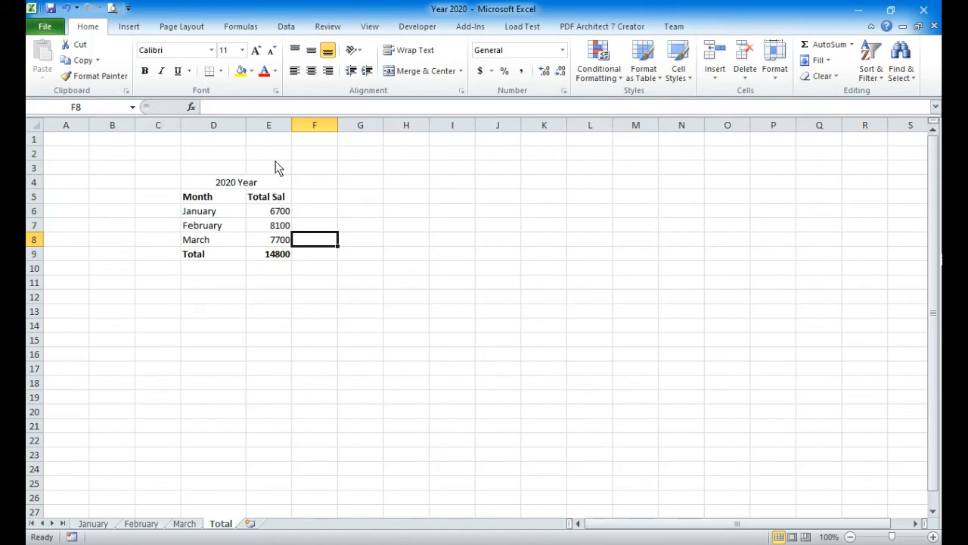
{"action": "left_click", "coordinate": [726, 483]}
{"action": "left_click", "coordinate": [541, 299]}
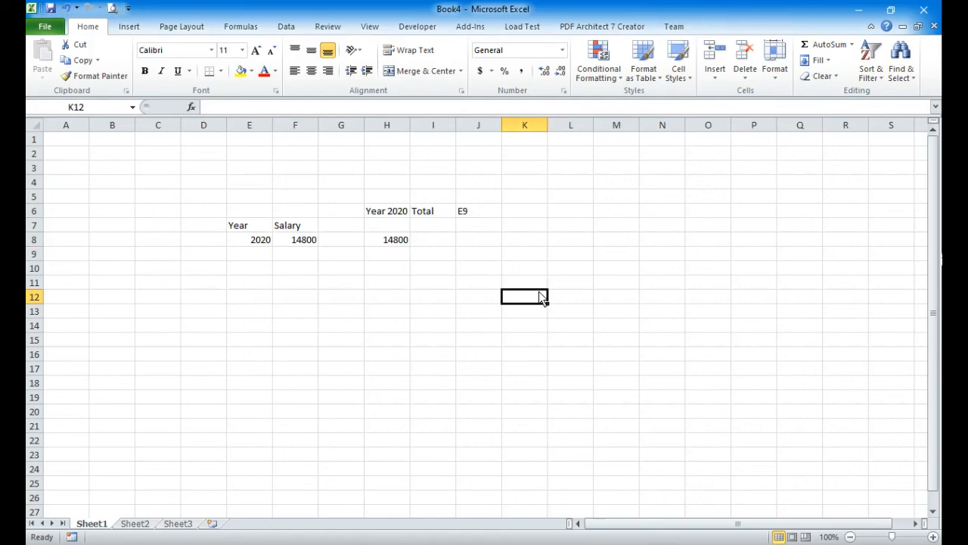
Step: Switch to the linking notes in Notepad and highlight the item on linking to worksheets in same workbooks
{"action": "left_click", "coordinate": [608, 543]}
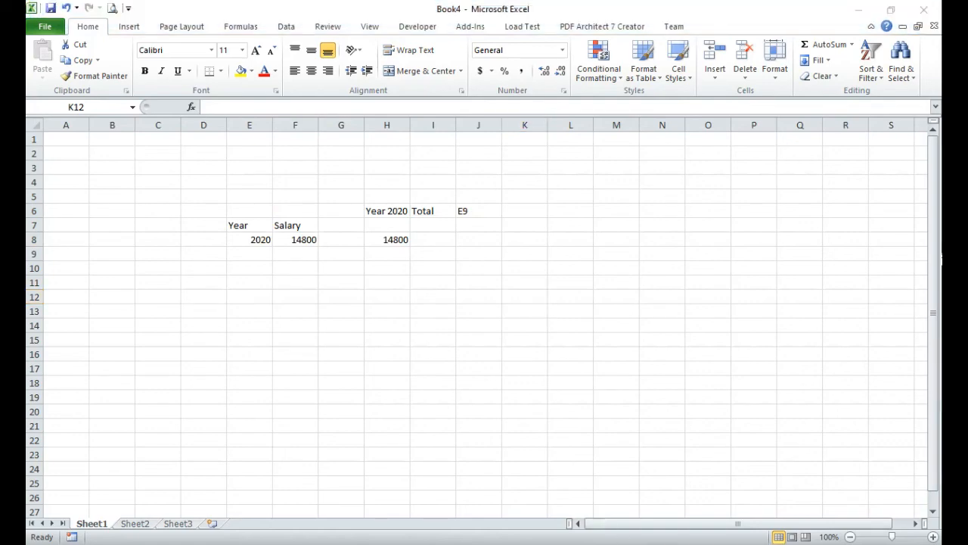
{"action": "left_click", "coordinate": [292, 313]}
{"action": "left_click_drag", "start_coordinate": [173, 374], "coordinate": [587, 374]}
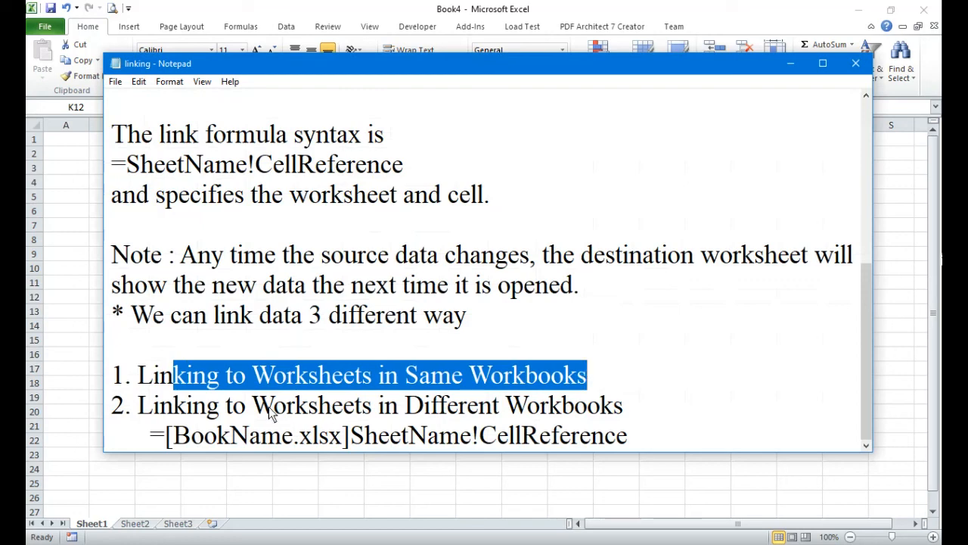
Step: Highlight the item on linking to worksheets in different workbooks in the notes and return to Book4
{"action": "left_click_drag", "start_coordinate": [194, 408], "coordinate": [617, 408]}
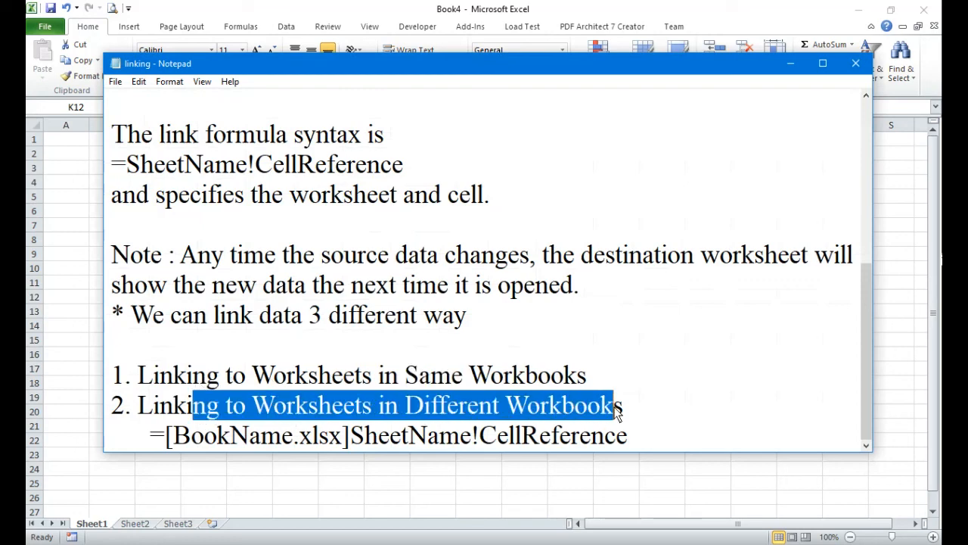
{"action": "left_click", "coordinate": [793, 63]}
{"action": "left_click", "coordinate": [511, 354]}
{"action": "left_click", "coordinate": [566, 232]}
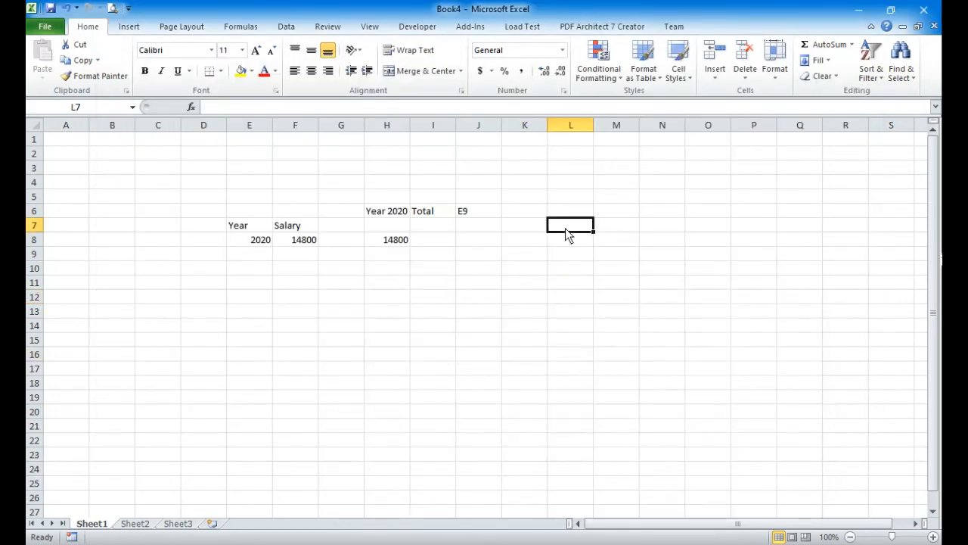
Step: Switch to the January sheet of Year 2020 and link cell I6 to the salary total with =F11
{"action": "left_click", "coordinate": [672, 544]}
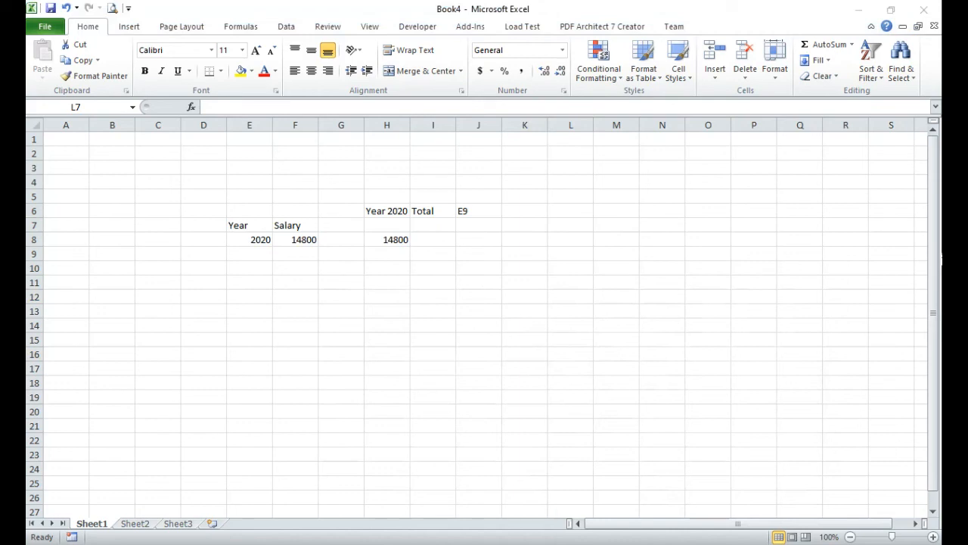
{"action": "left_click", "coordinate": [603, 519]}
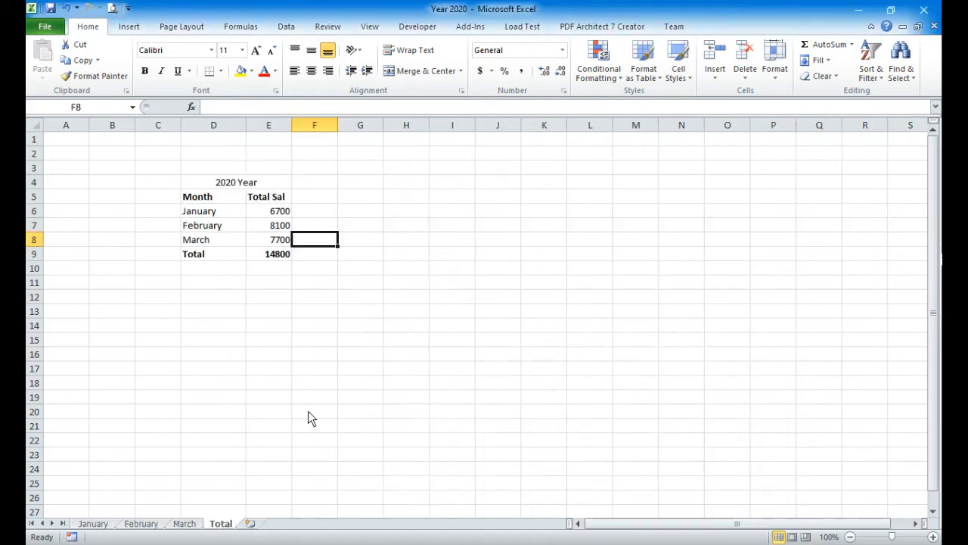
{"action": "left_click", "coordinate": [94, 526]}
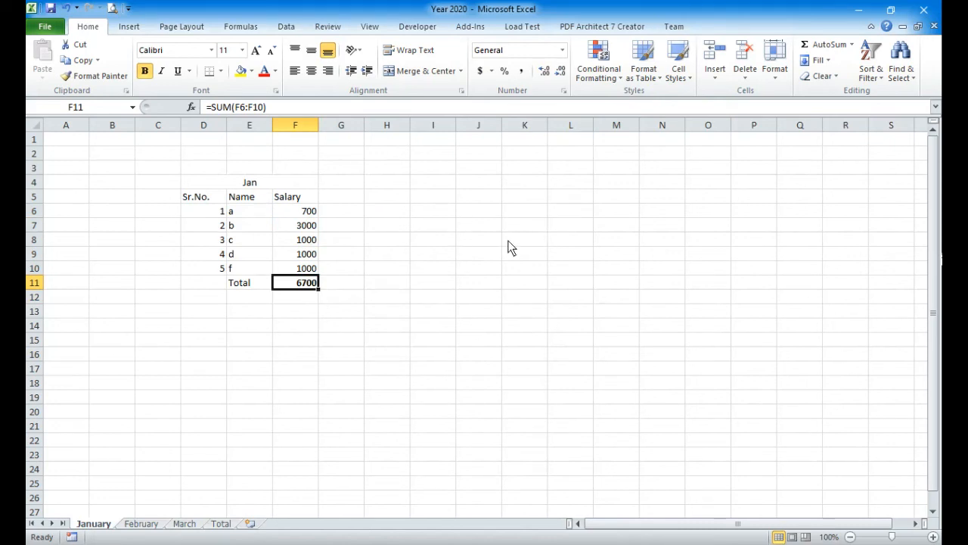
{"action": "left_click", "coordinate": [430, 211]}
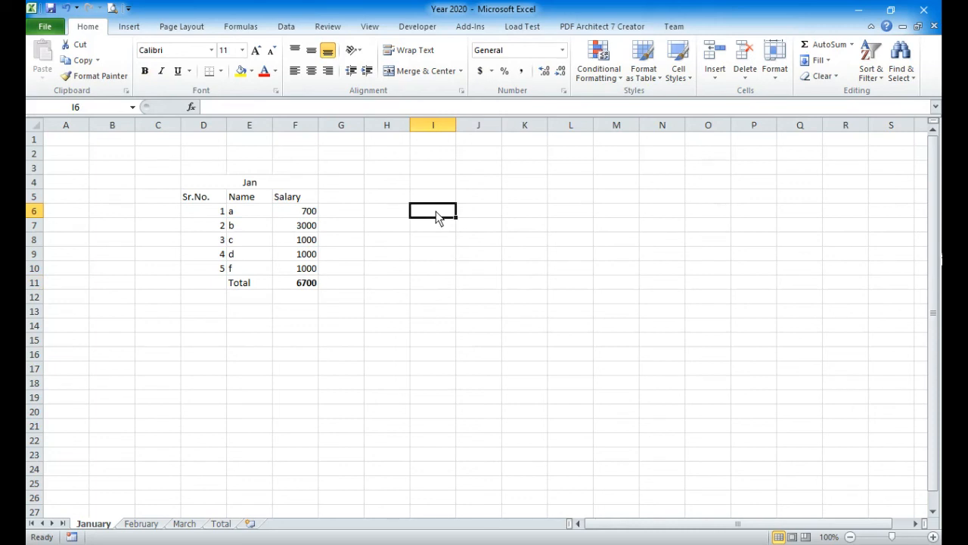
{"action": "type", "text": "="}
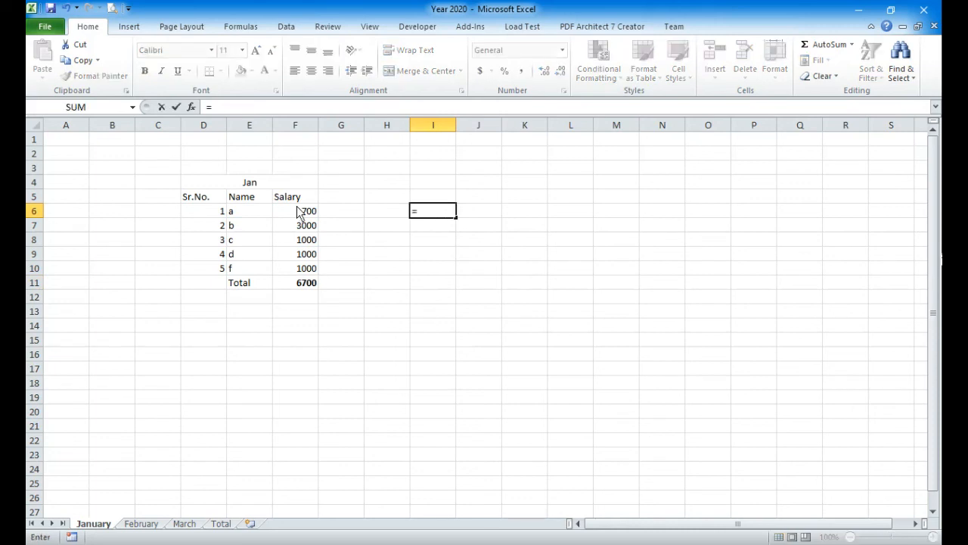
{"action": "left_click", "coordinate": [299, 283]}
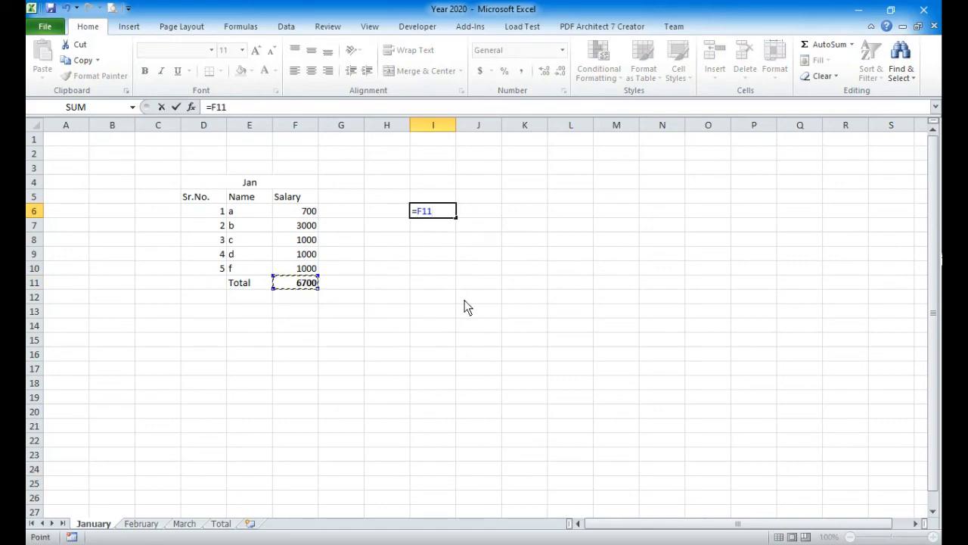
{"action": "key", "text": "ctrl+Return"}
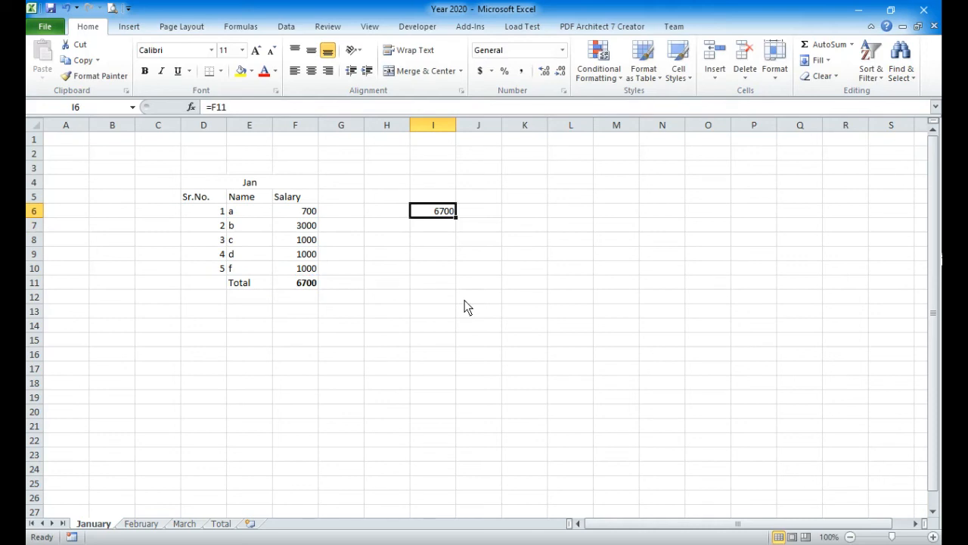
Step: Enter the same-sheet reference =D9 in cell I9 of the January sheet
{"action": "key", "text": "Down"}
{"action": "key", "text": "Down"}
{"action": "key", "text": "Down"}
{"action": "type", "text": "="}
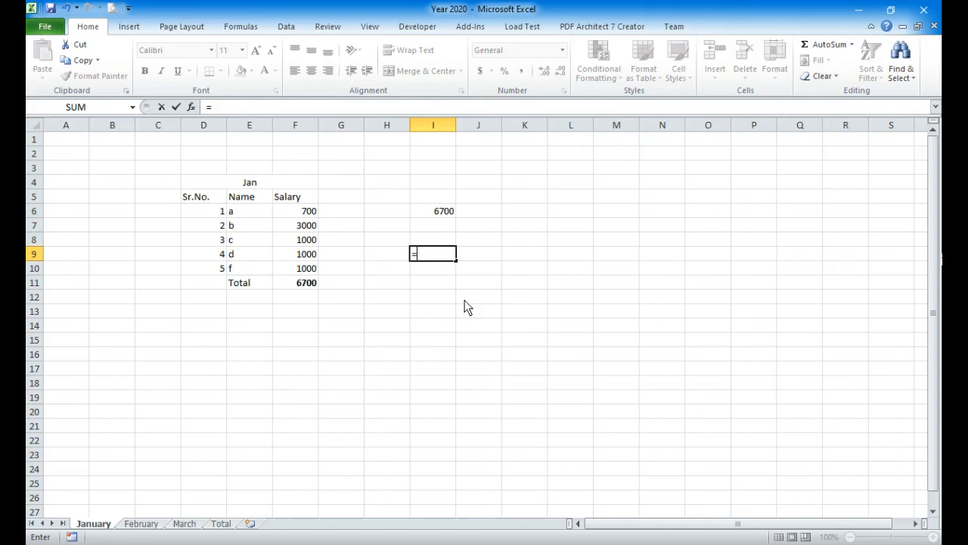
{"action": "type", "text": "D"}
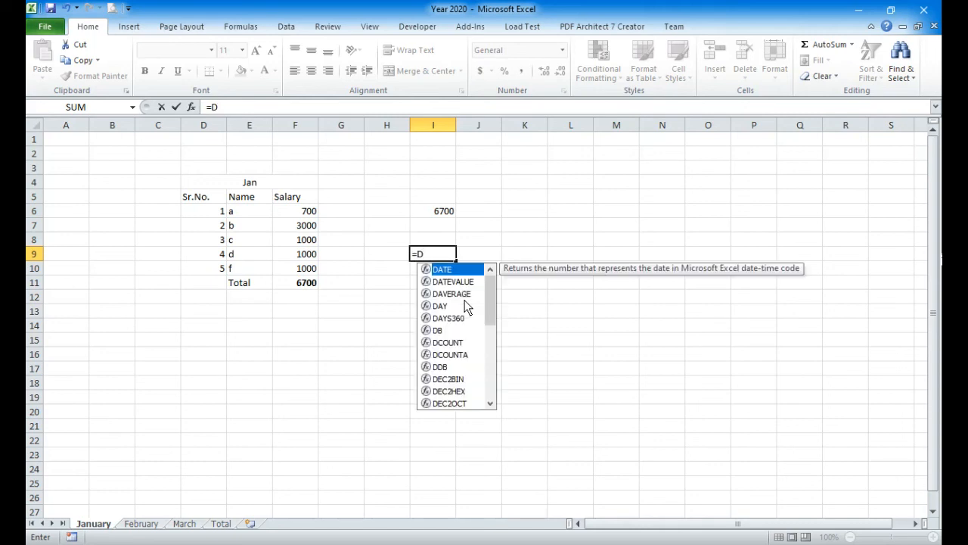
{"action": "type", "text": "9"}
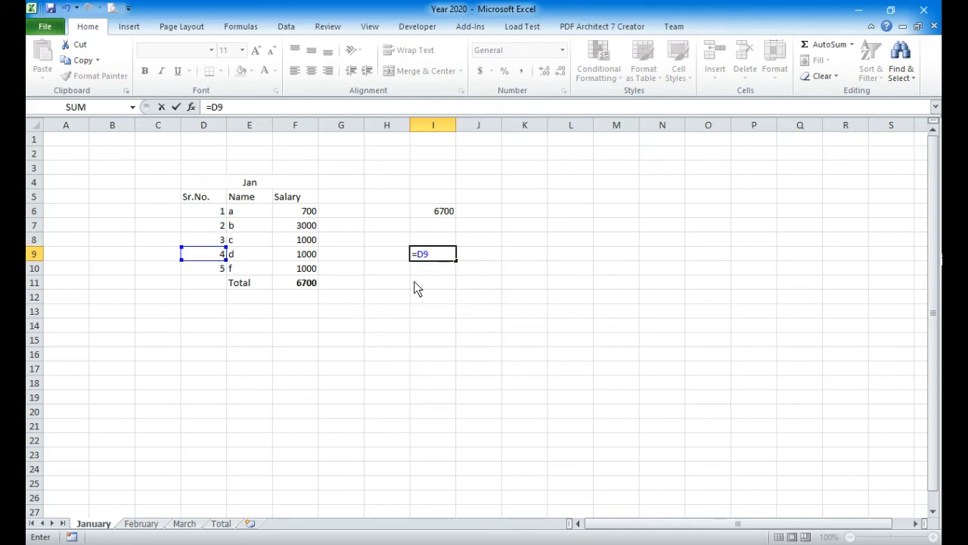
{"action": "key", "text": "Return"}
{"action": "key", "text": "Up"}
{"action": "key", "text": "Up"}
{"action": "key", "text": "Up"}
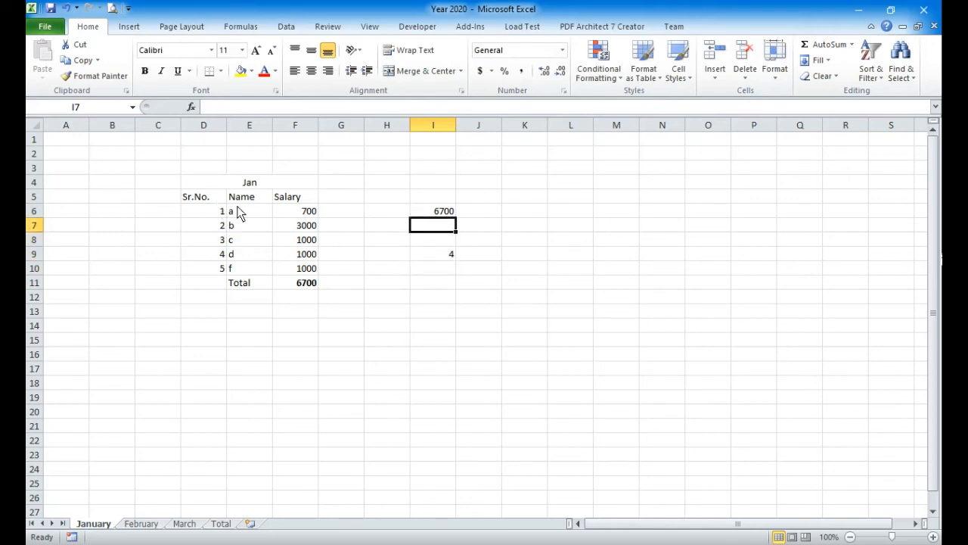
Step: Clear the trial link formulas from I6:I9 on the January sheet
{"action": "left_click_drag", "start_coordinate": [310, 215], "coordinate": [306, 276]}
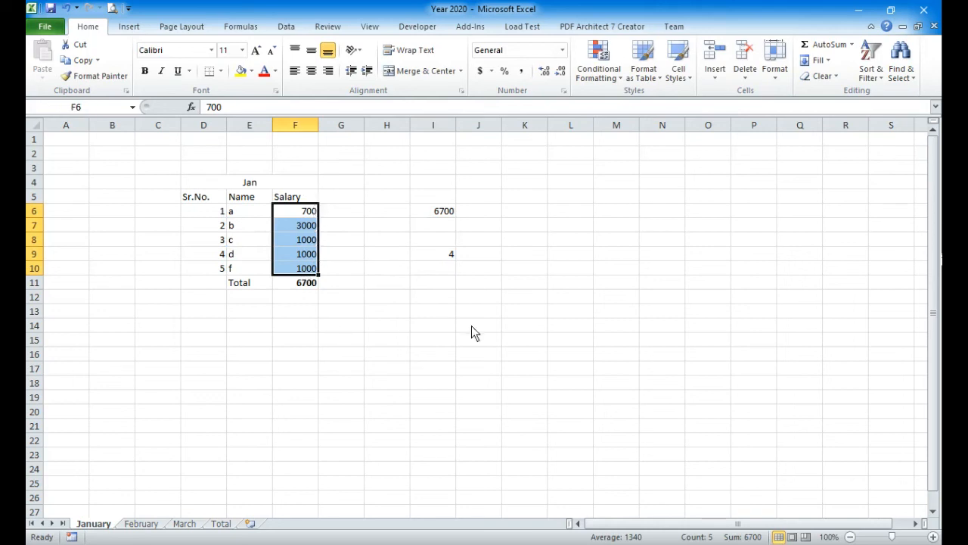
{"action": "left_click_drag", "start_coordinate": [448, 214], "coordinate": [447, 252]}
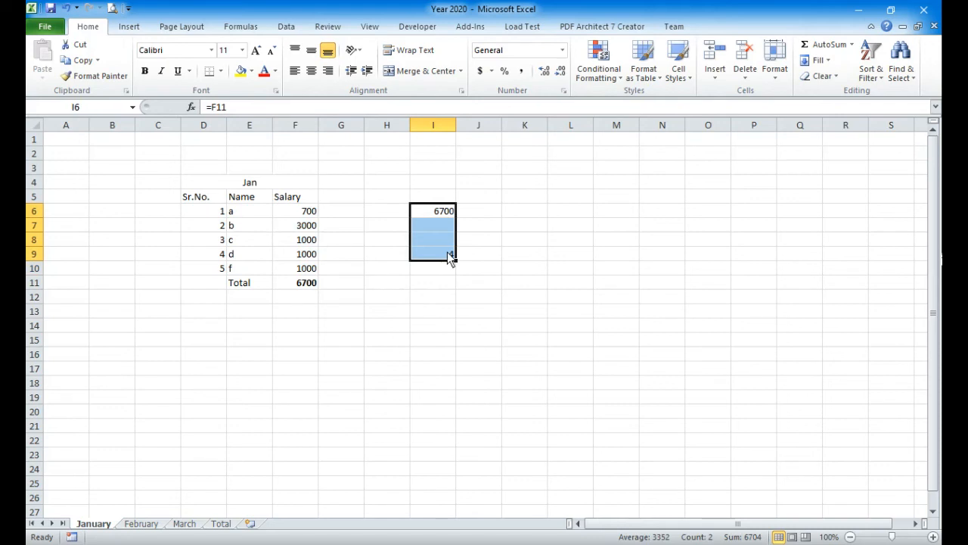
{"action": "key", "text": "Delete"}
Step: Link I6 to the first January salary with =F6 and fill the formula down to I11
{"action": "left_click", "coordinate": [443, 214]}
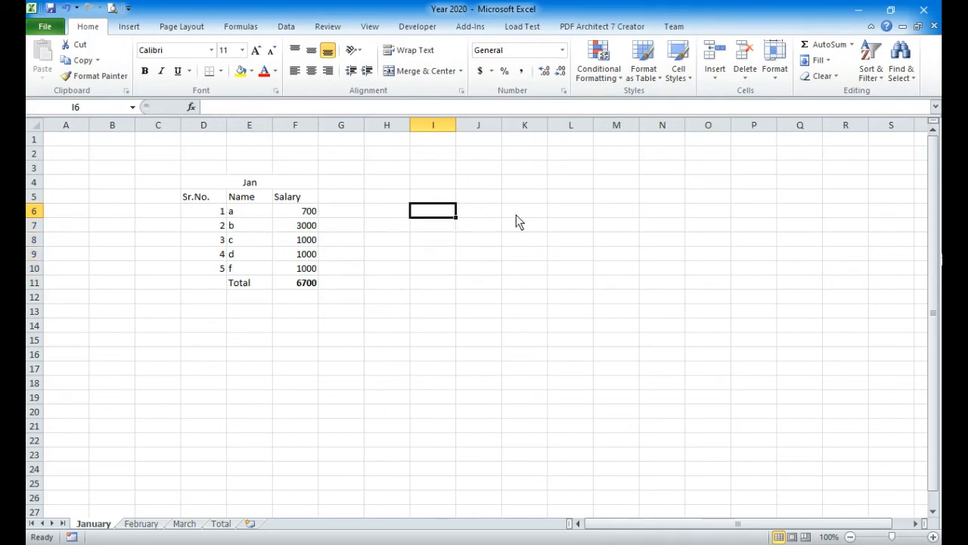
{"action": "type", "text": "="}
{"action": "left_click", "coordinate": [310, 213]}
{"action": "key", "text": "Return"}
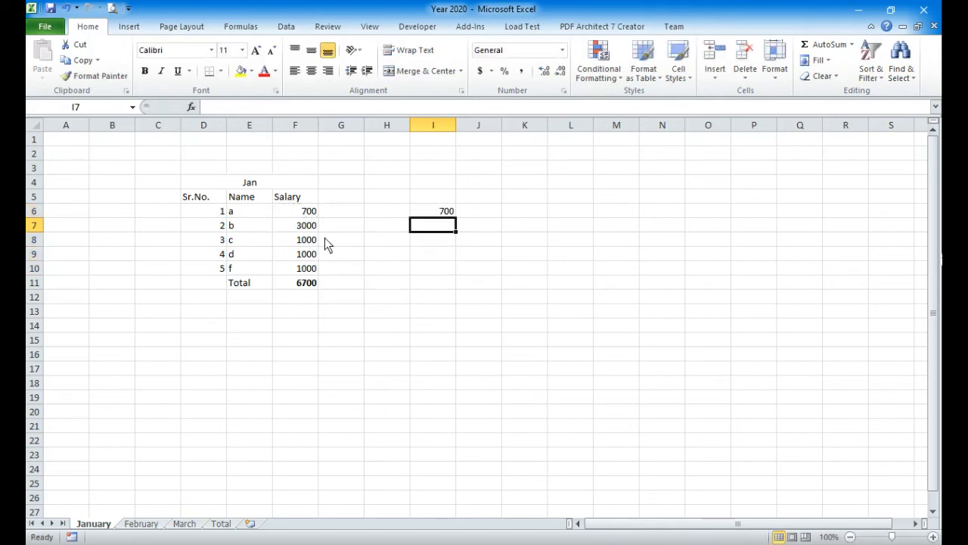
{"action": "left_click", "coordinate": [424, 210]}
{"action": "left_click_drag", "start_coordinate": [456, 216], "coordinate": [447, 291]}
{"action": "left_click", "coordinate": [525, 281]}
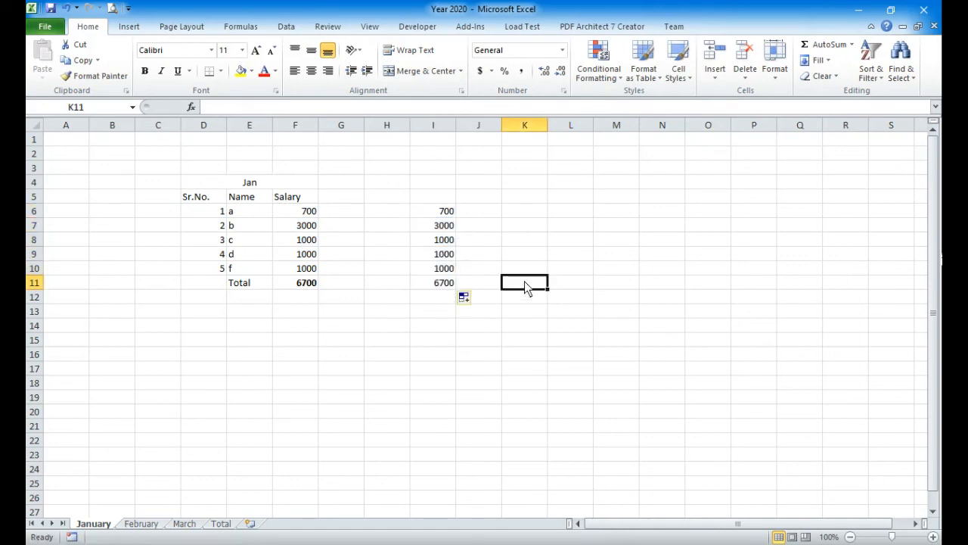
Step: Set January salary F6 for name a to 1000 and check its linked cell I6
{"action": "left_click", "coordinate": [314, 214]}
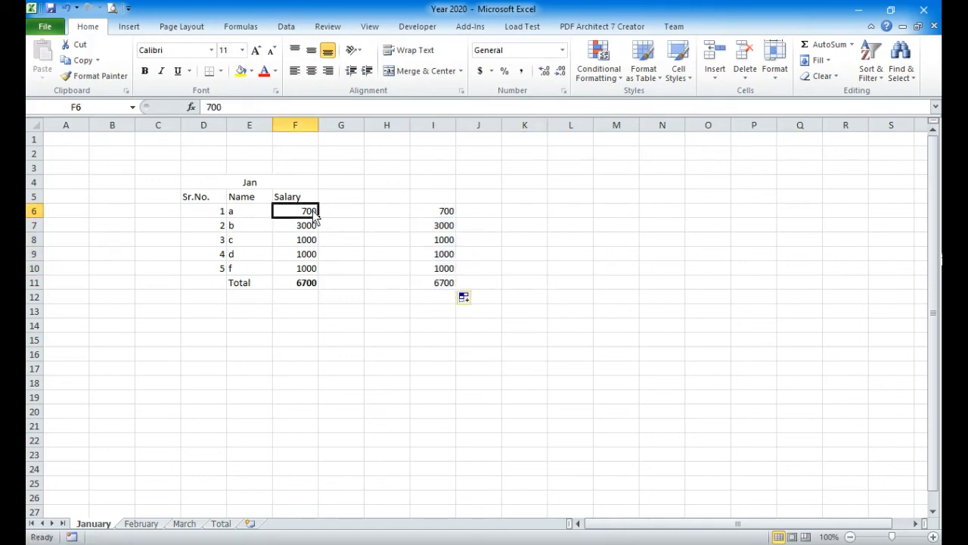
{"action": "left_click", "coordinate": [443, 215]}
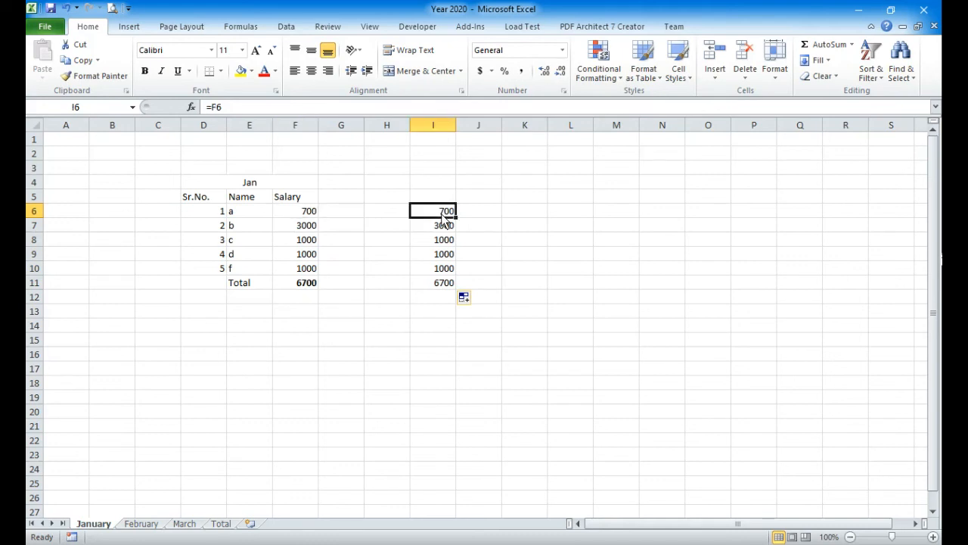
{"action": "left_click", "coordinate": [311, 215]}
{"action": "type", "text": "1000"}
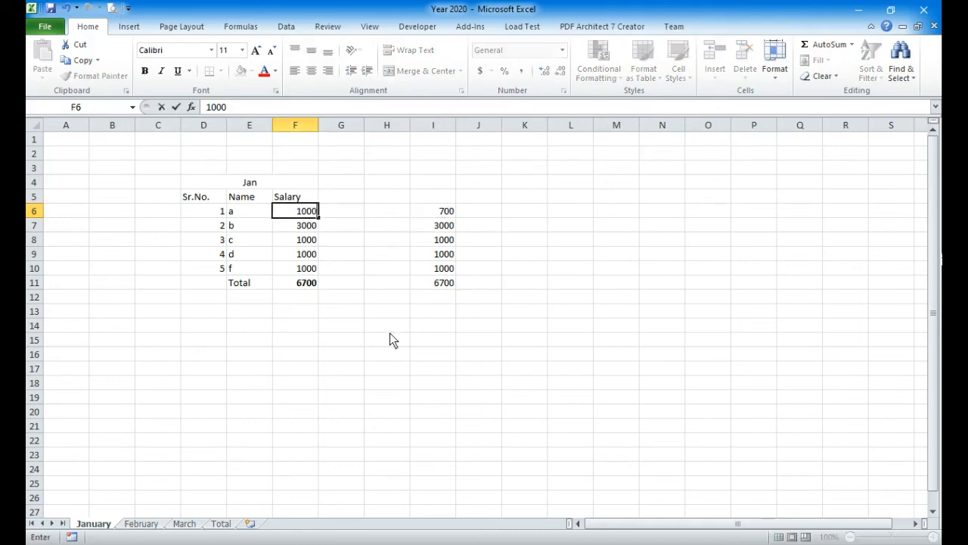
{"action": "key", "text": "Return"}
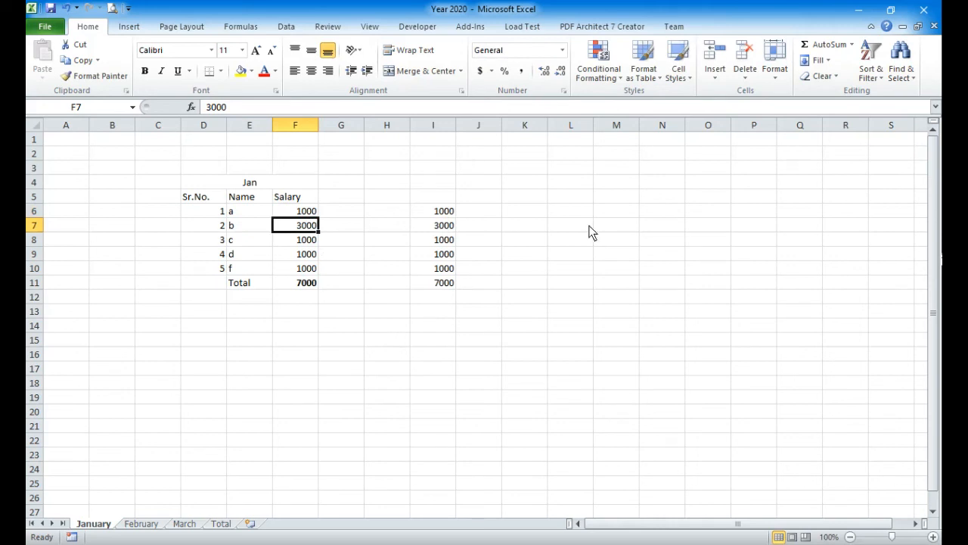
{"action": "left_click", "coordinate": [449, 212]}
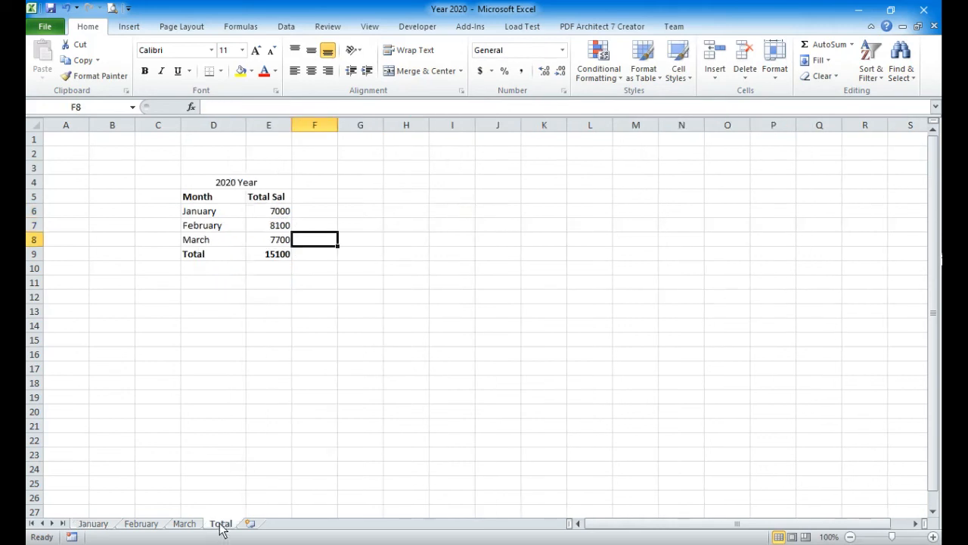
Step: Check E6 and E9 on the Total sheet and the linked totals in H8 and F8 of Book4
{"action": "left_click", "coordinate": [270, 214]}
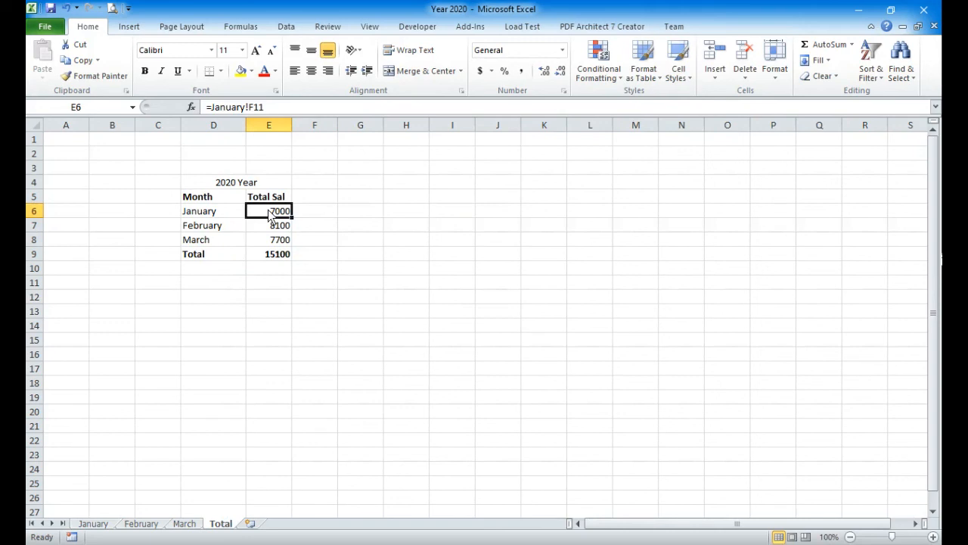
{"action": "left_click", "coordinate": [273, 257]}
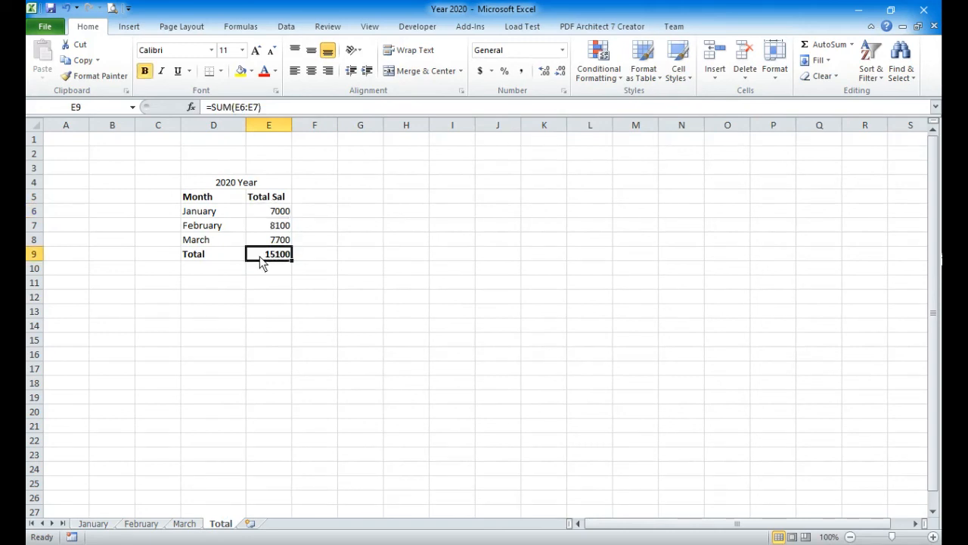
{"action": "left_click", "coordinate": [672, 544]}
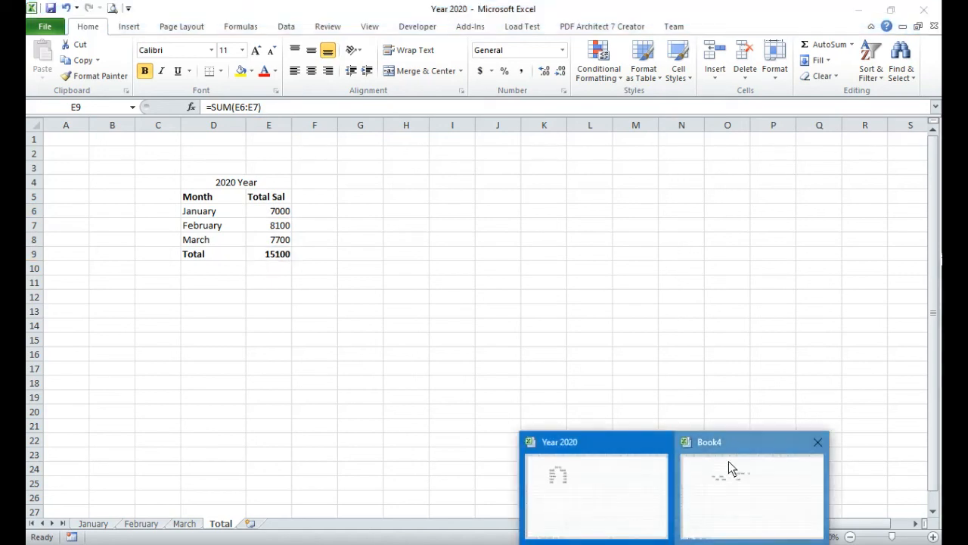
{"action": "left_click", "coordinate": [729, 463]}
{"action": "left_click", "coordinate": [537, 340]}
{"action": "left_click", "coordinate": [389, 246]}
{"action": "left_click", "coordinate": [307, 249]}
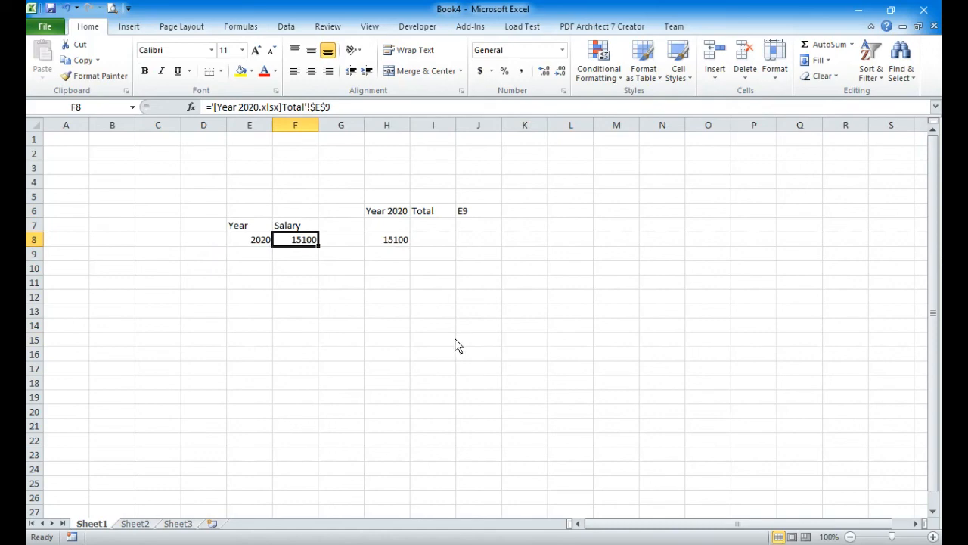
Step: Switch through Year 2020 to the linking notes in Notepad and highlight the heading "MS Excel Linking Excel Data"
{"action": "left_click", "coordinate": [672, 544]}
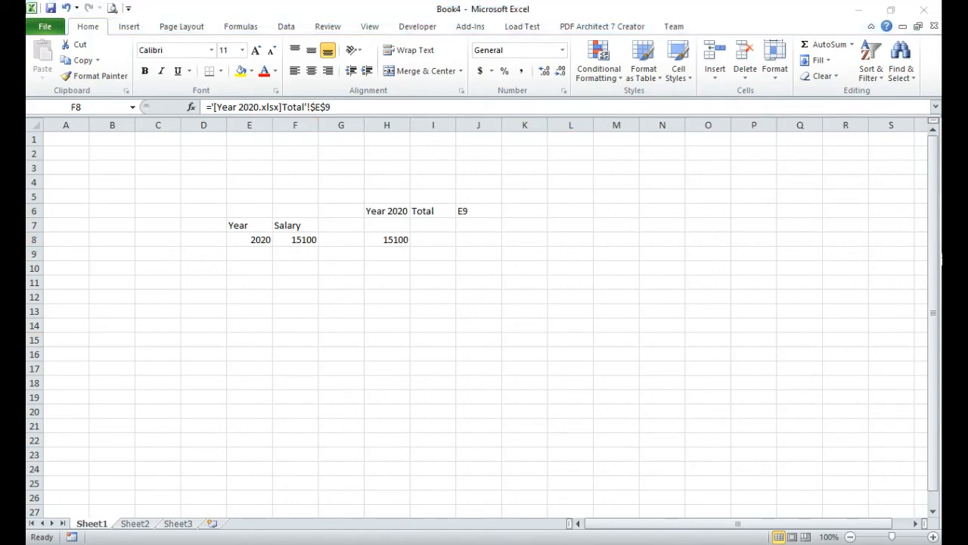
{"action": "left_click", "coordinate": [610, 496]}
{"action": "left_click", "coordinate": [634, 544]}
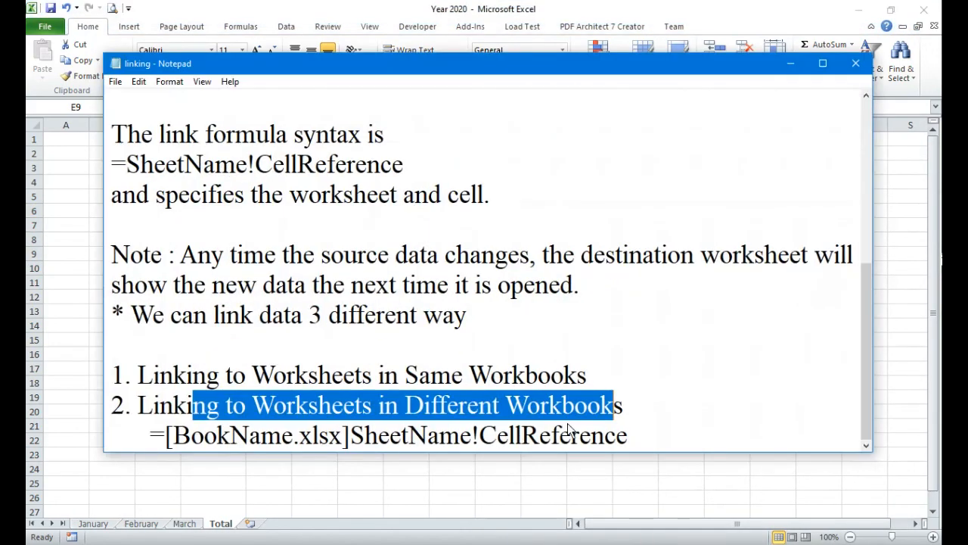
{"action": "scroll", "coordinate": [437, 350], "scroll_direction": "up", "scroll_amount": 4}
{"action": "left_click_drag", "start_coordinate": [446, 117], "coordinate": [109, 106]}
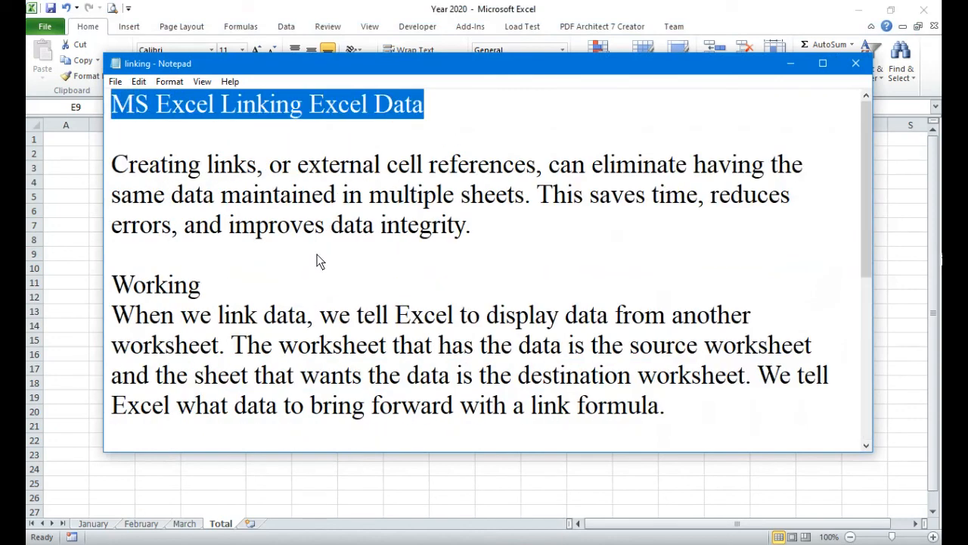